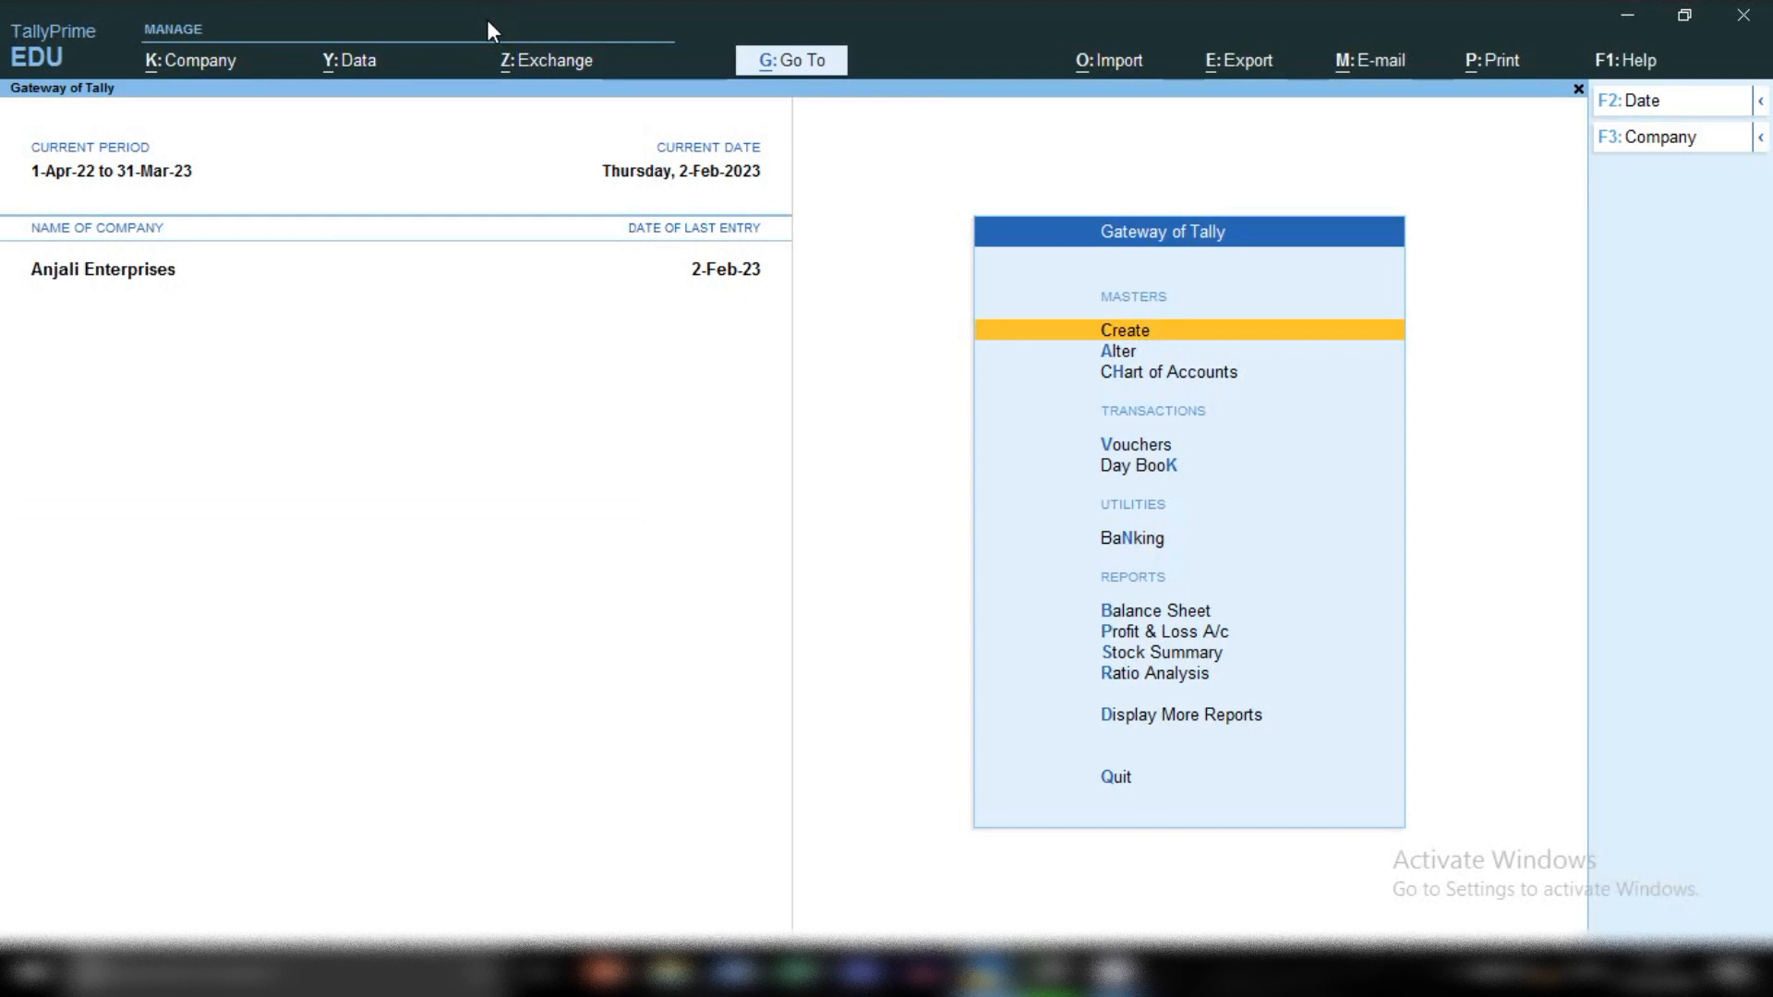
# Step: Start a new ledger named Indian Railway and place it under the Sundry Creditors group
pyautogui.click(1115, 342)
pyautogui.press('Down')
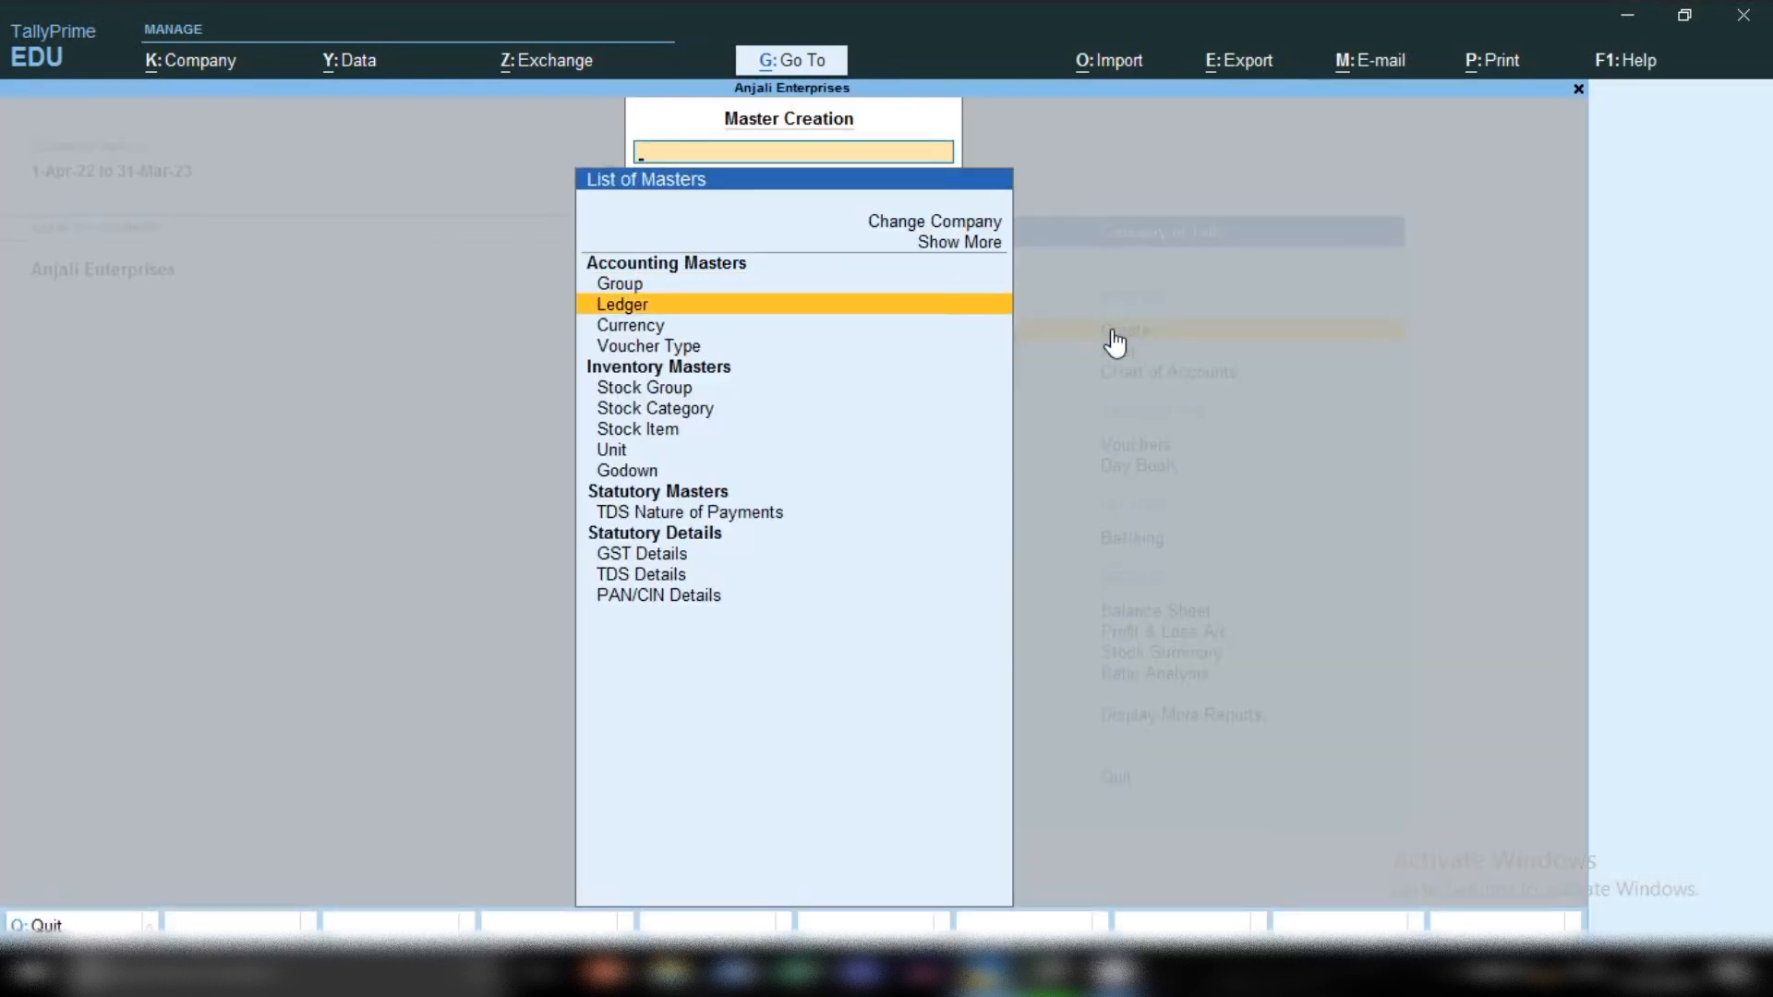
pyautogui.press('Return')
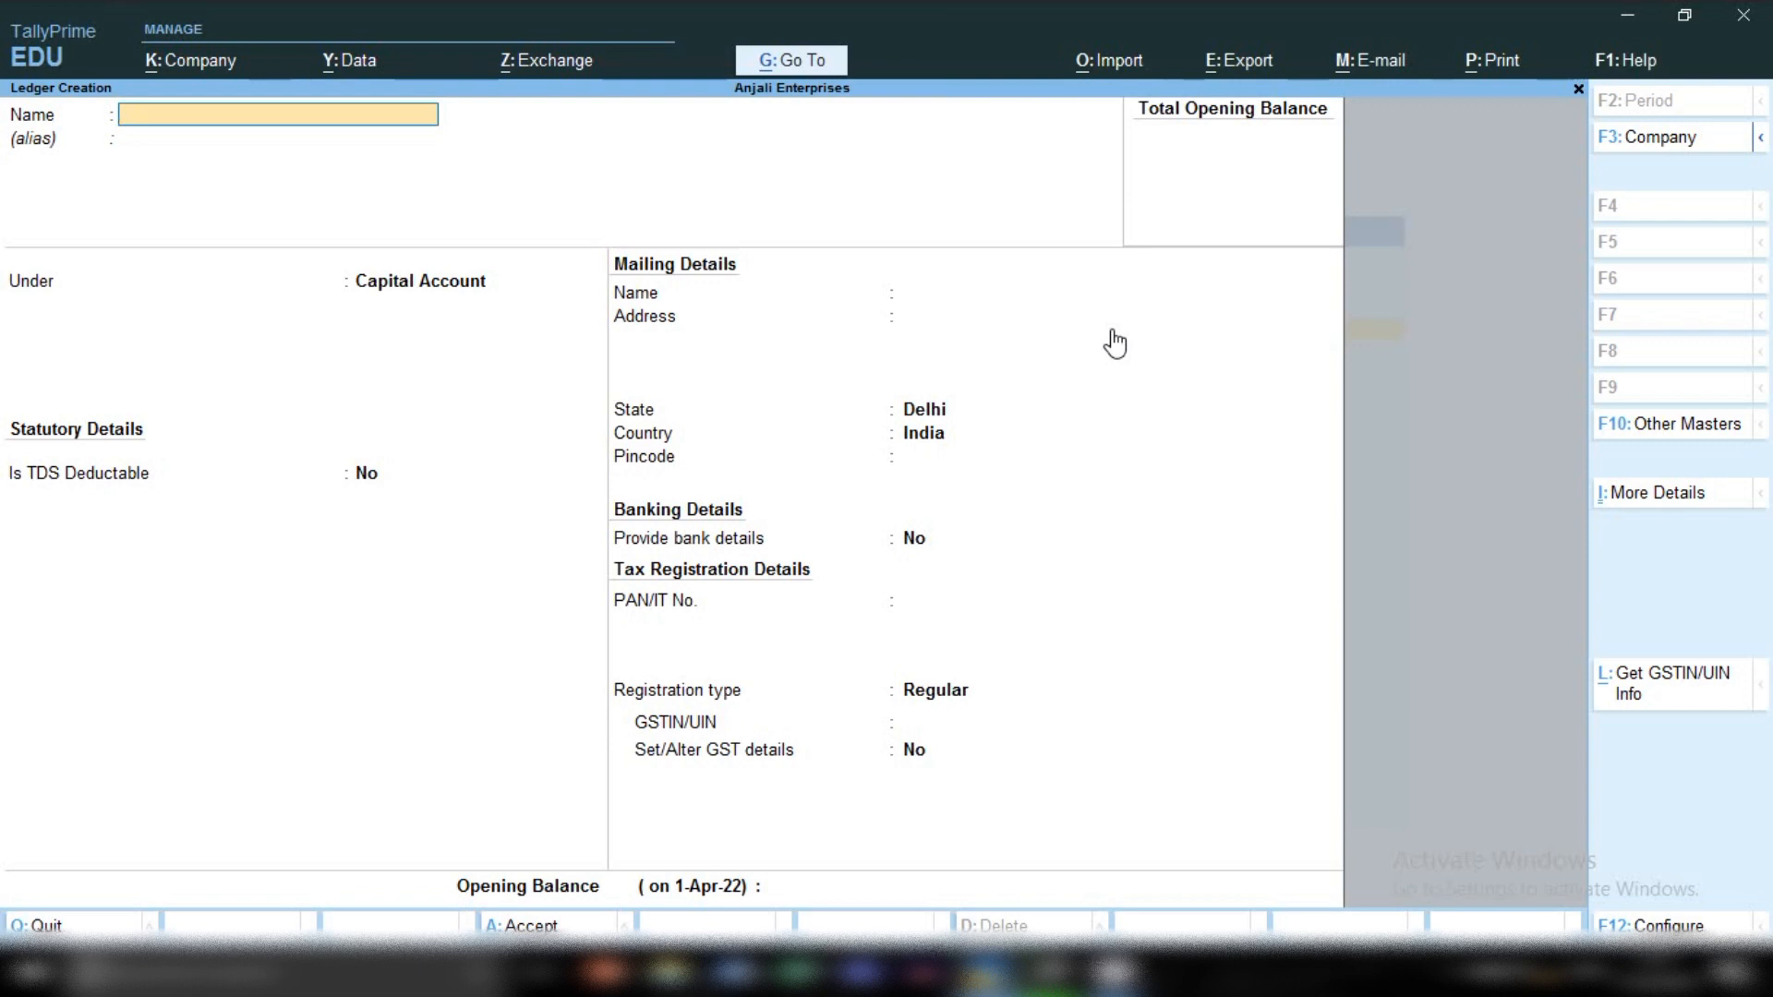
pyautogui.write('Indian Railway')
pyautogui.press('Return')
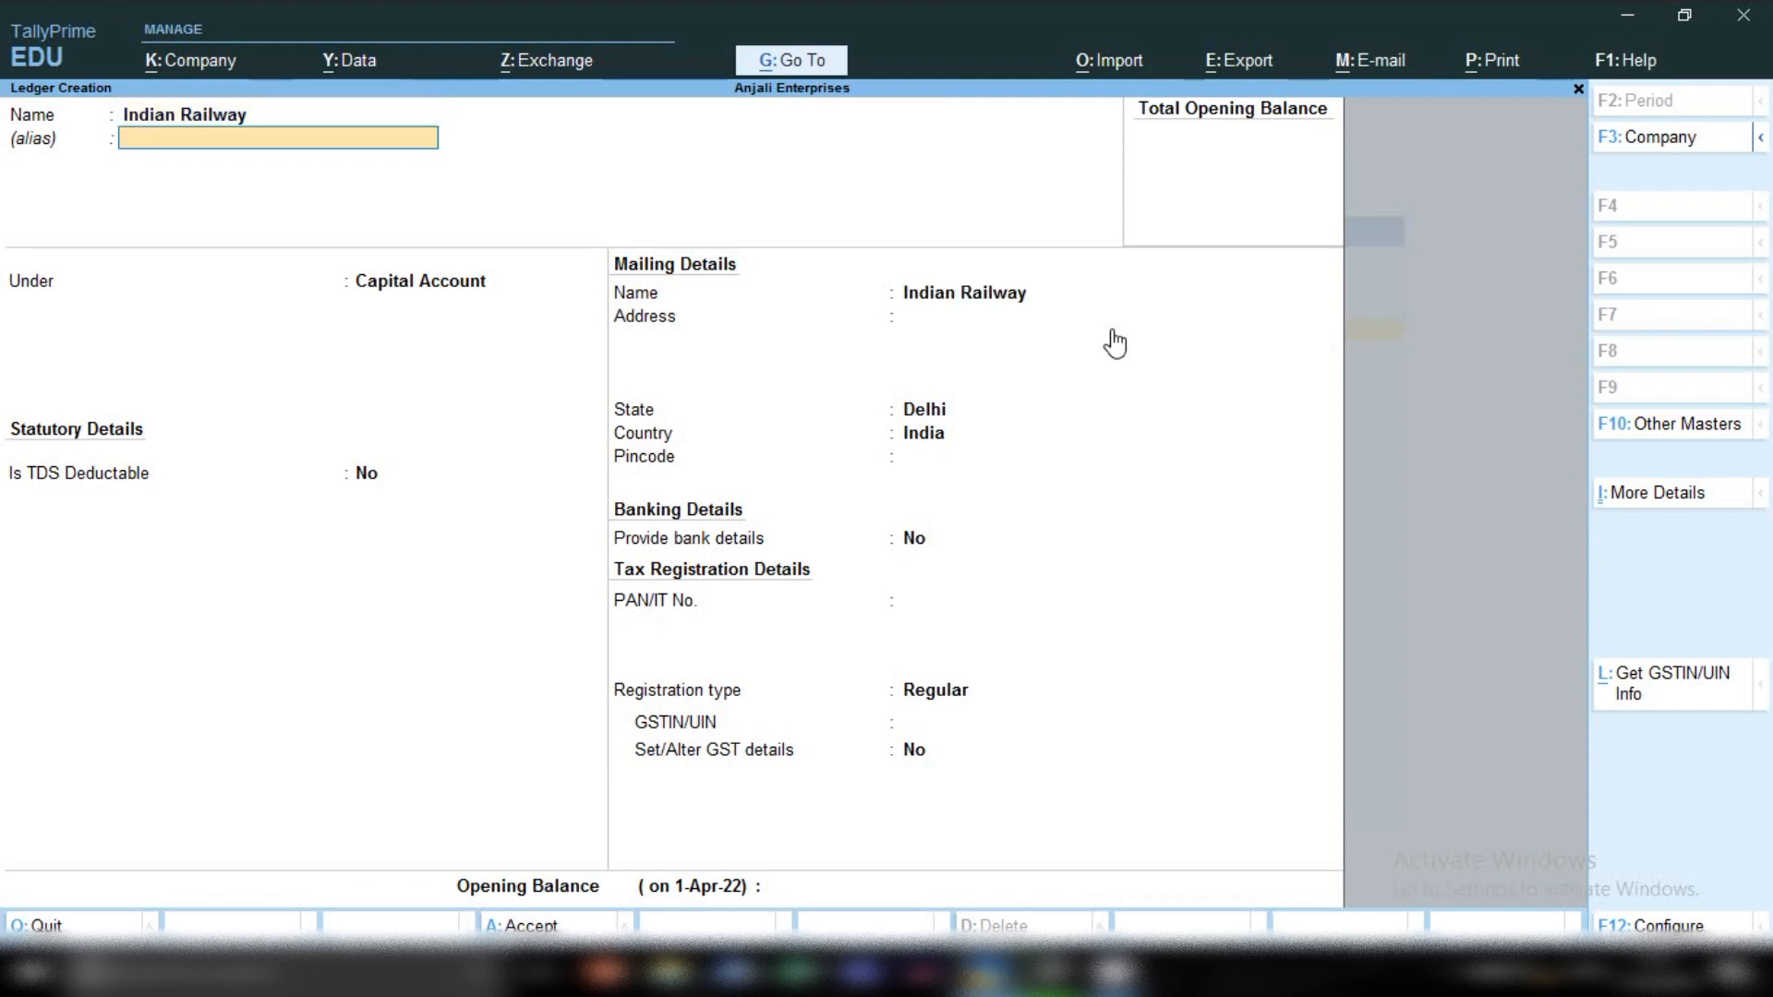
pyautogui.press('Return')
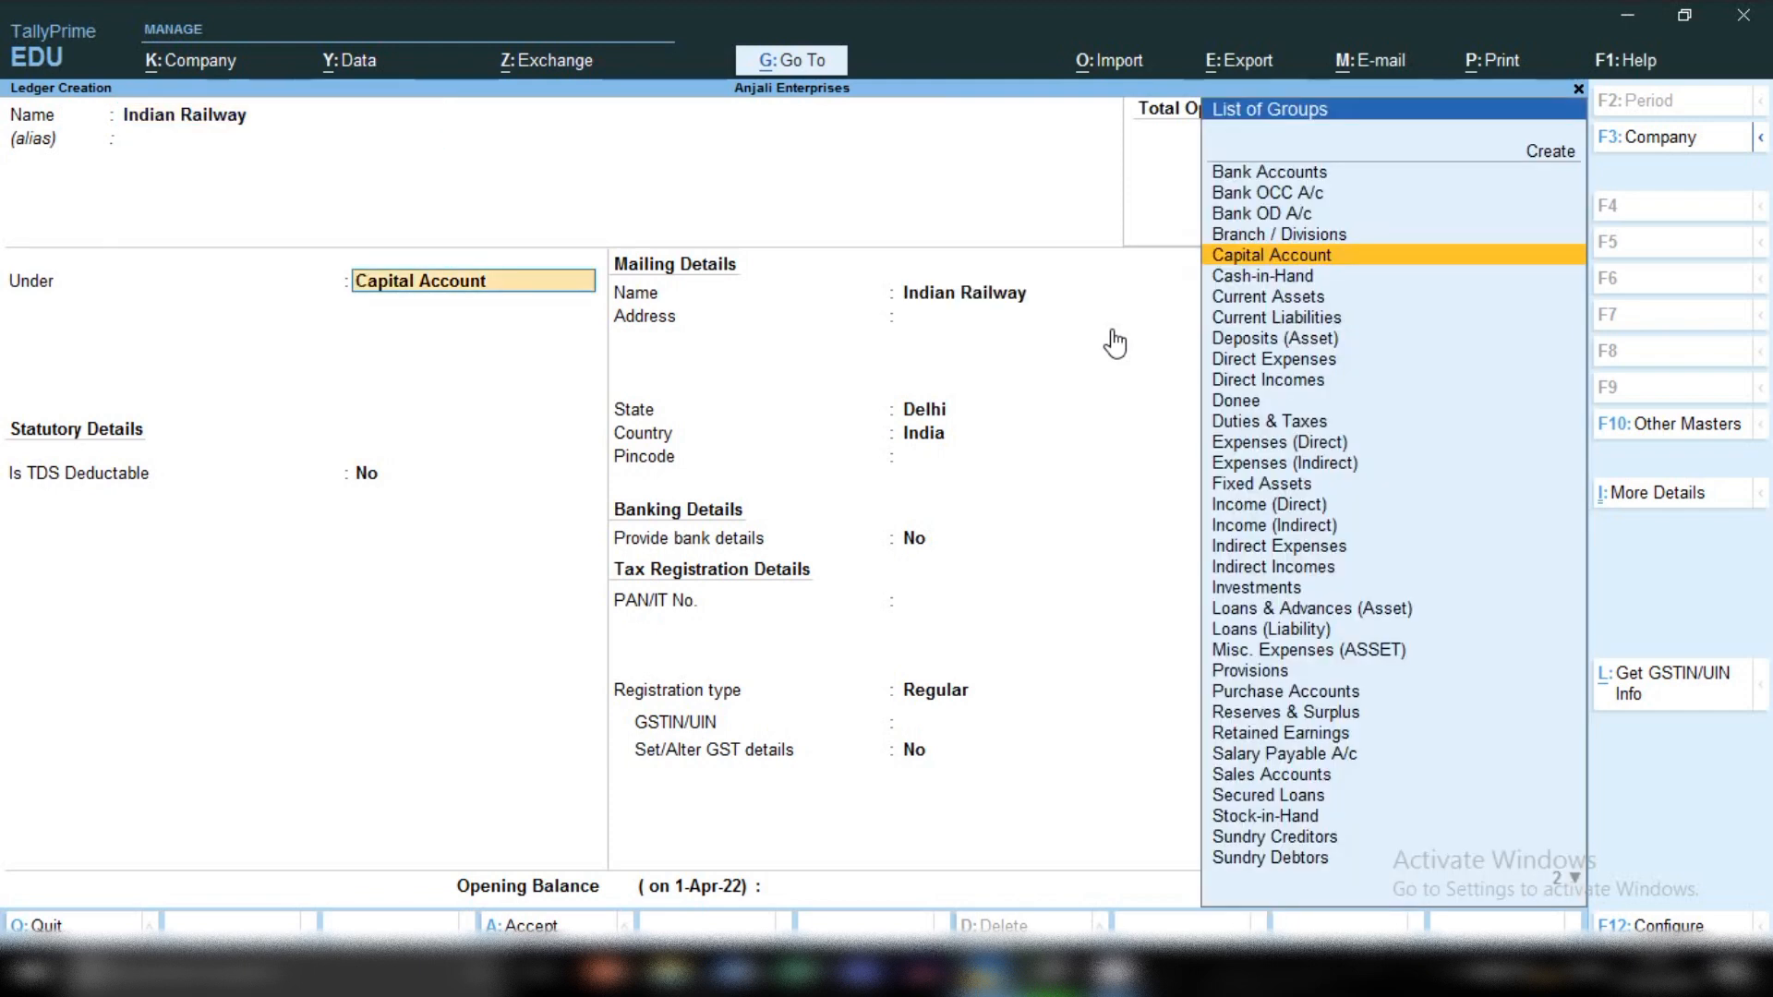
pyautogui.write('Sun')
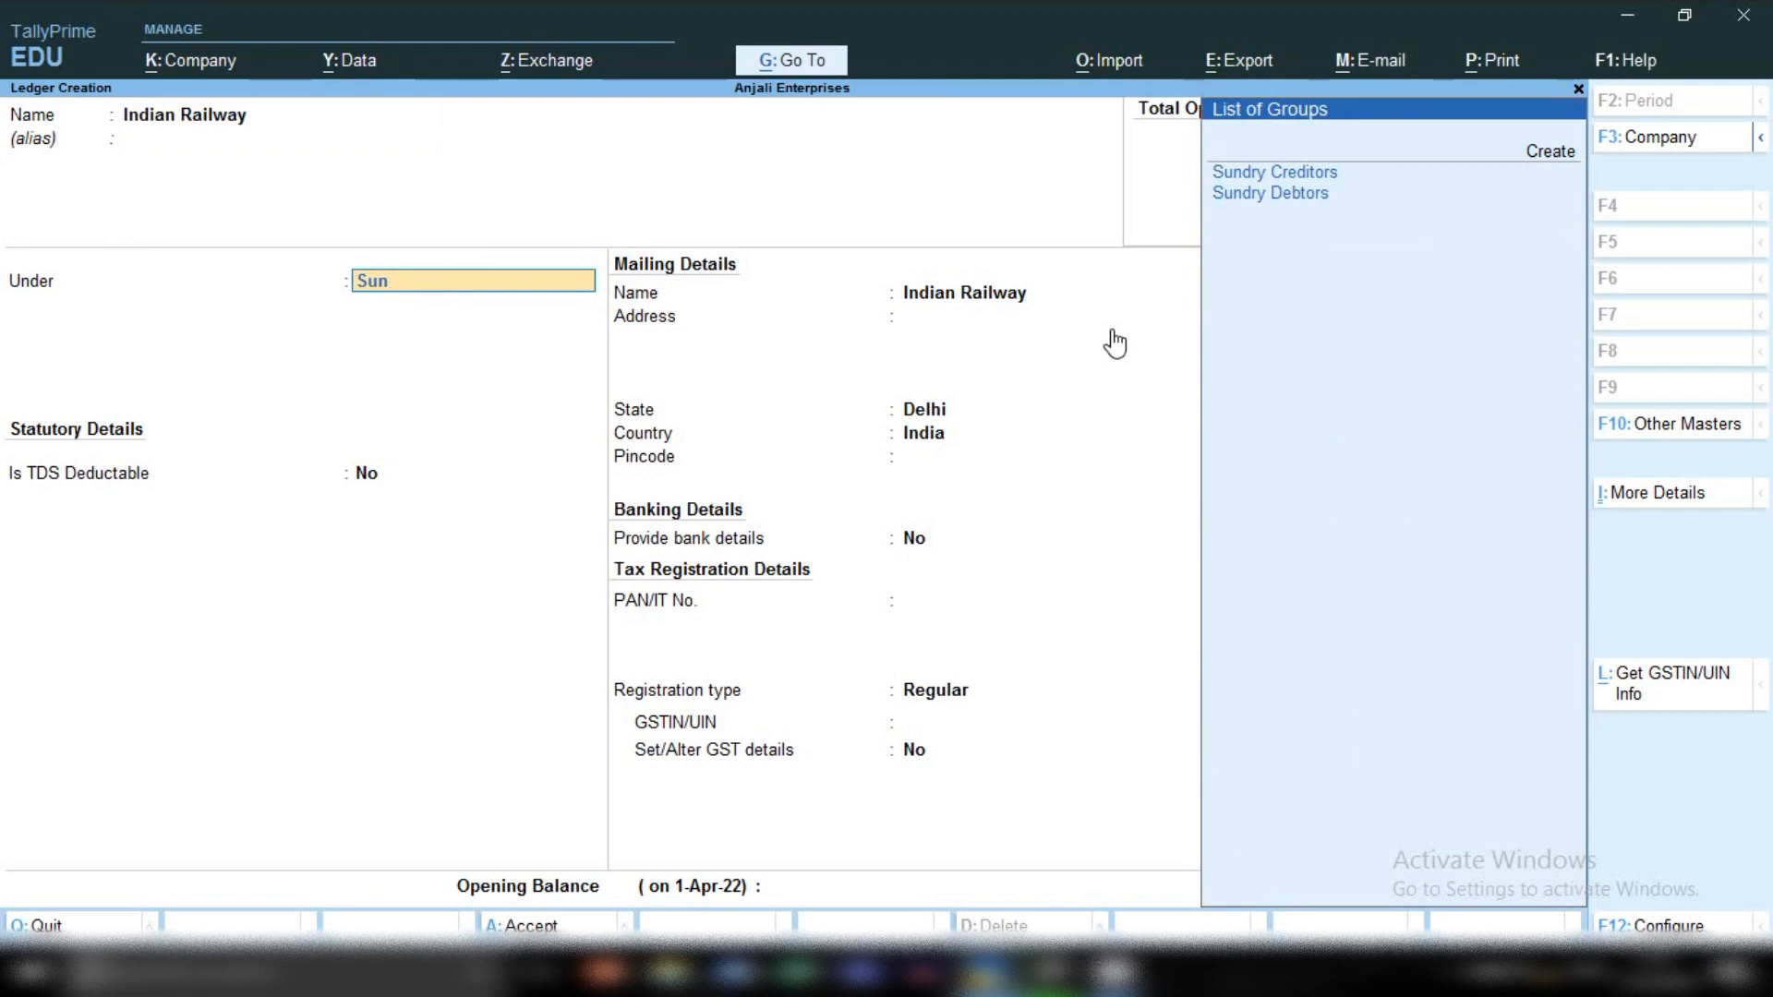
pyautogui.press('Return')
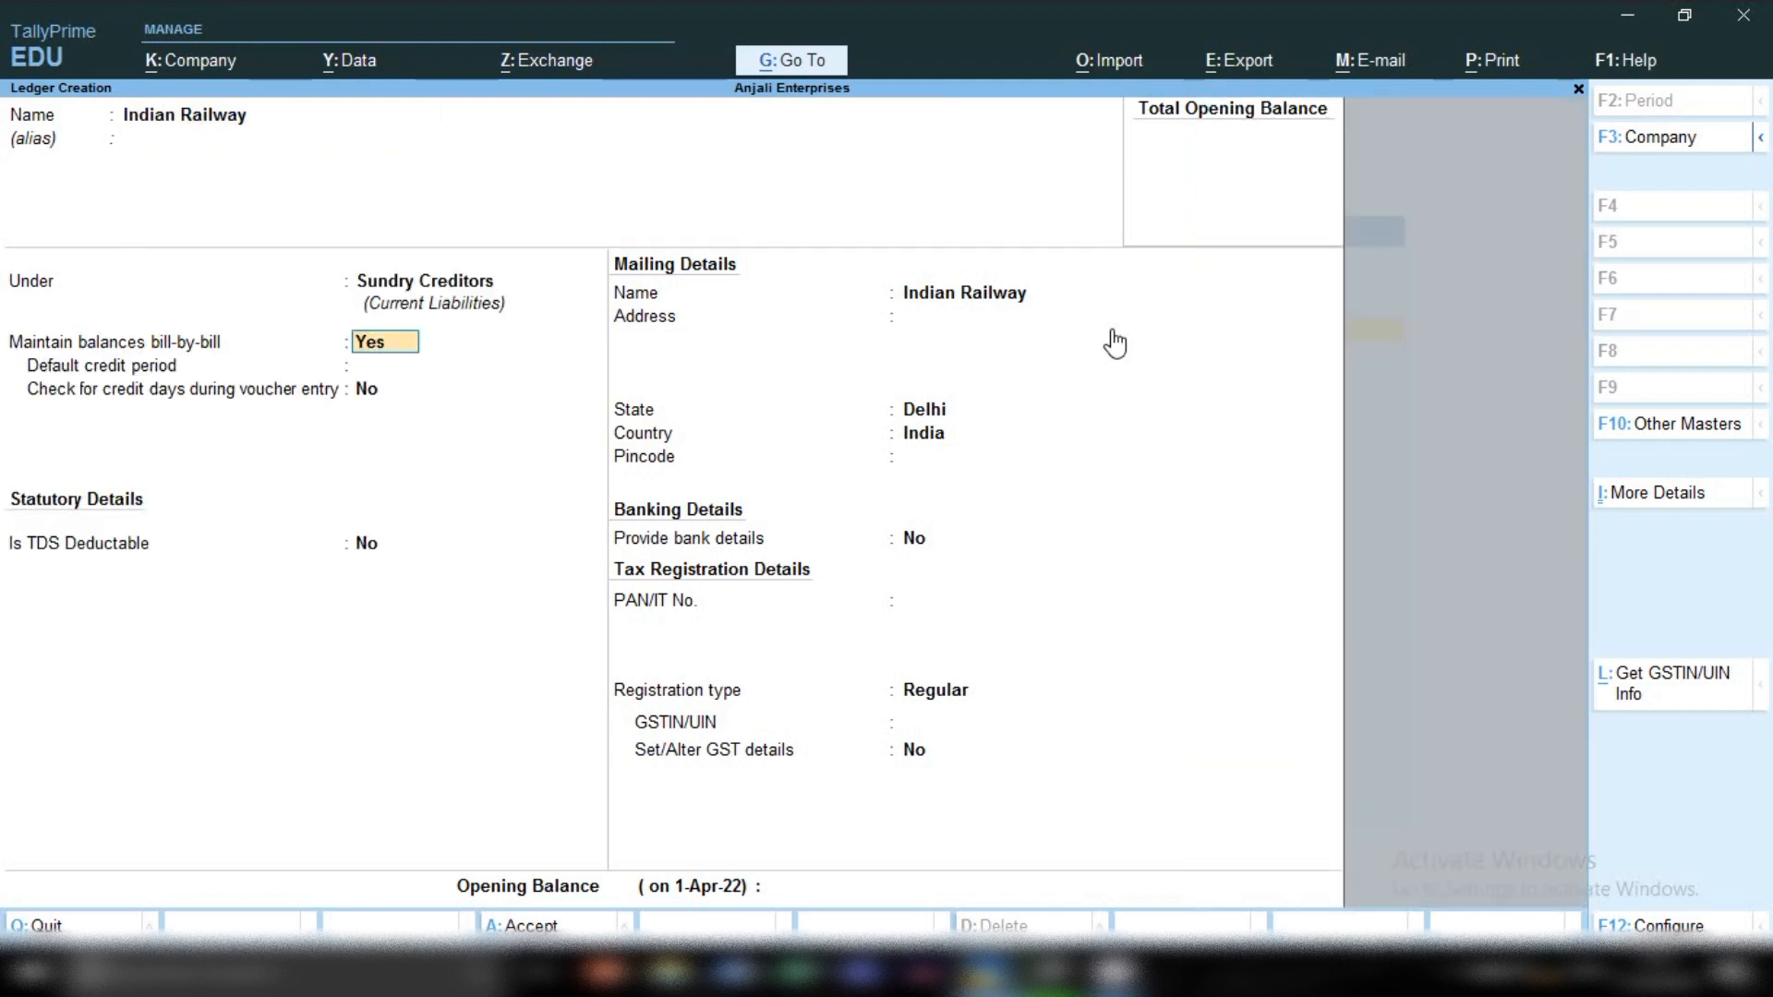
# Step: Keep the default bill-by-bill, Delhi mailing and Regular registration details, leave the GSTIN empty, and save the Indian Railway ledger
pyautogui.press('Return')
pyautogui.press('Return')
pyautogui.press('Return')
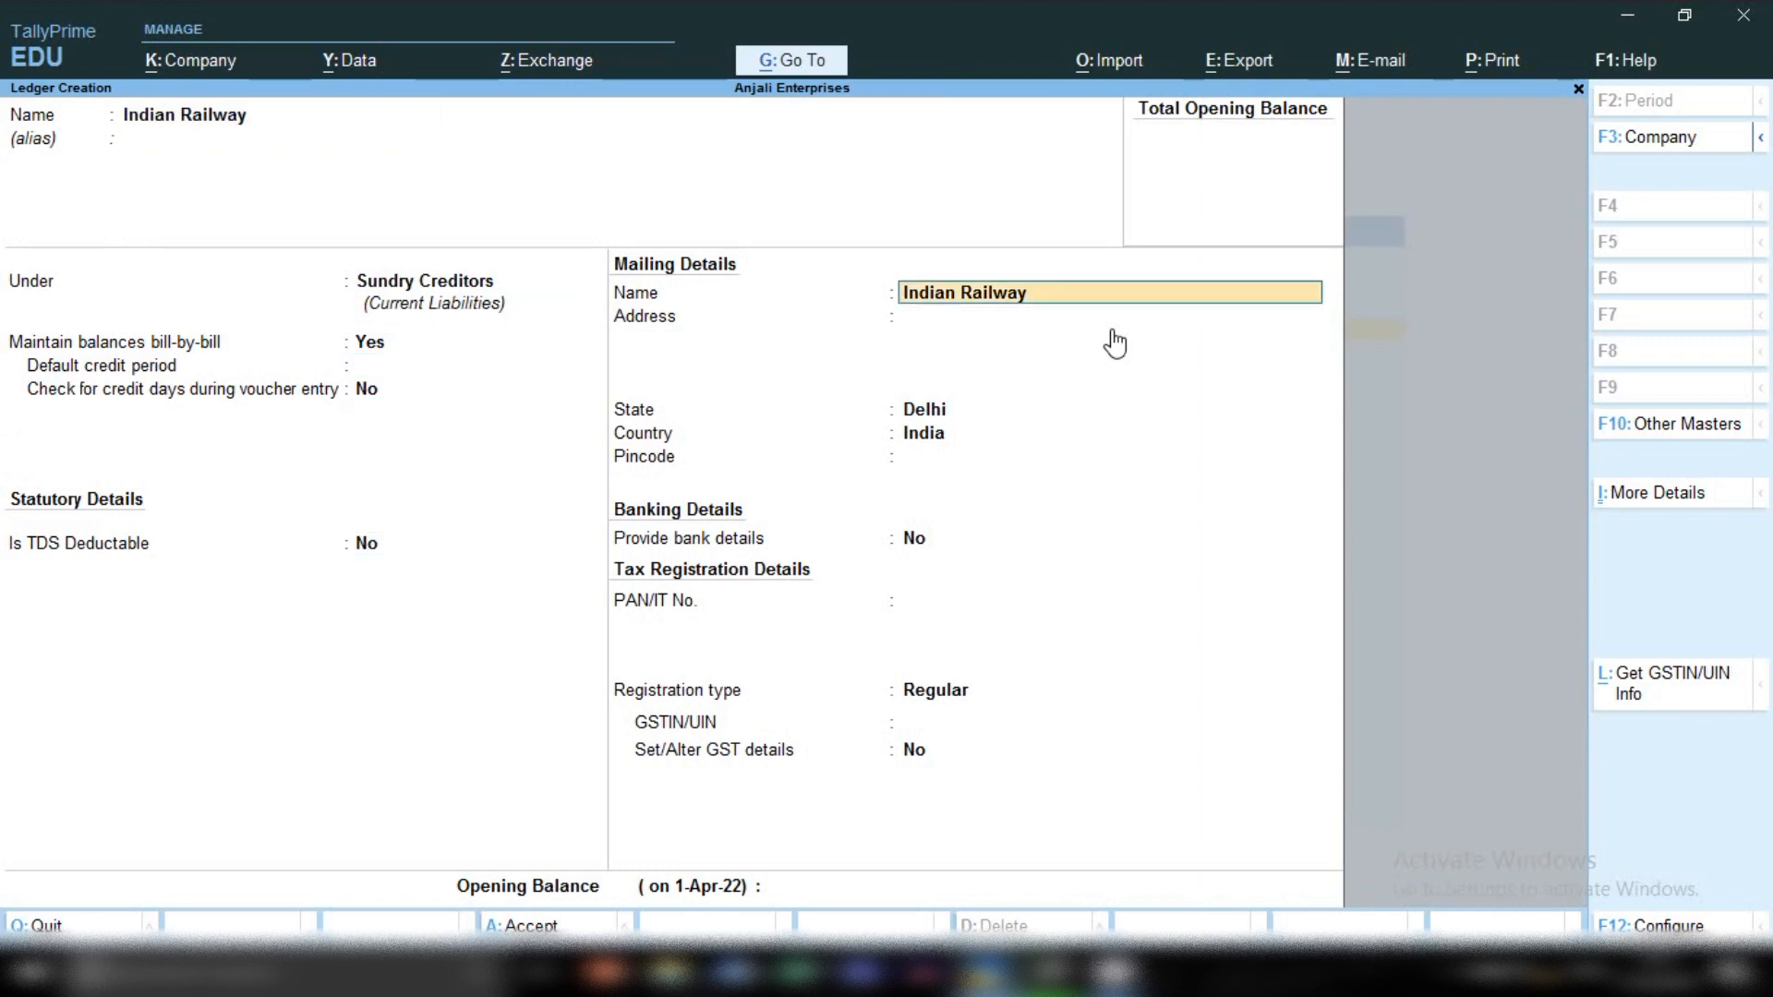
pyautogui.press('Return')
pyautogui.press('Return')
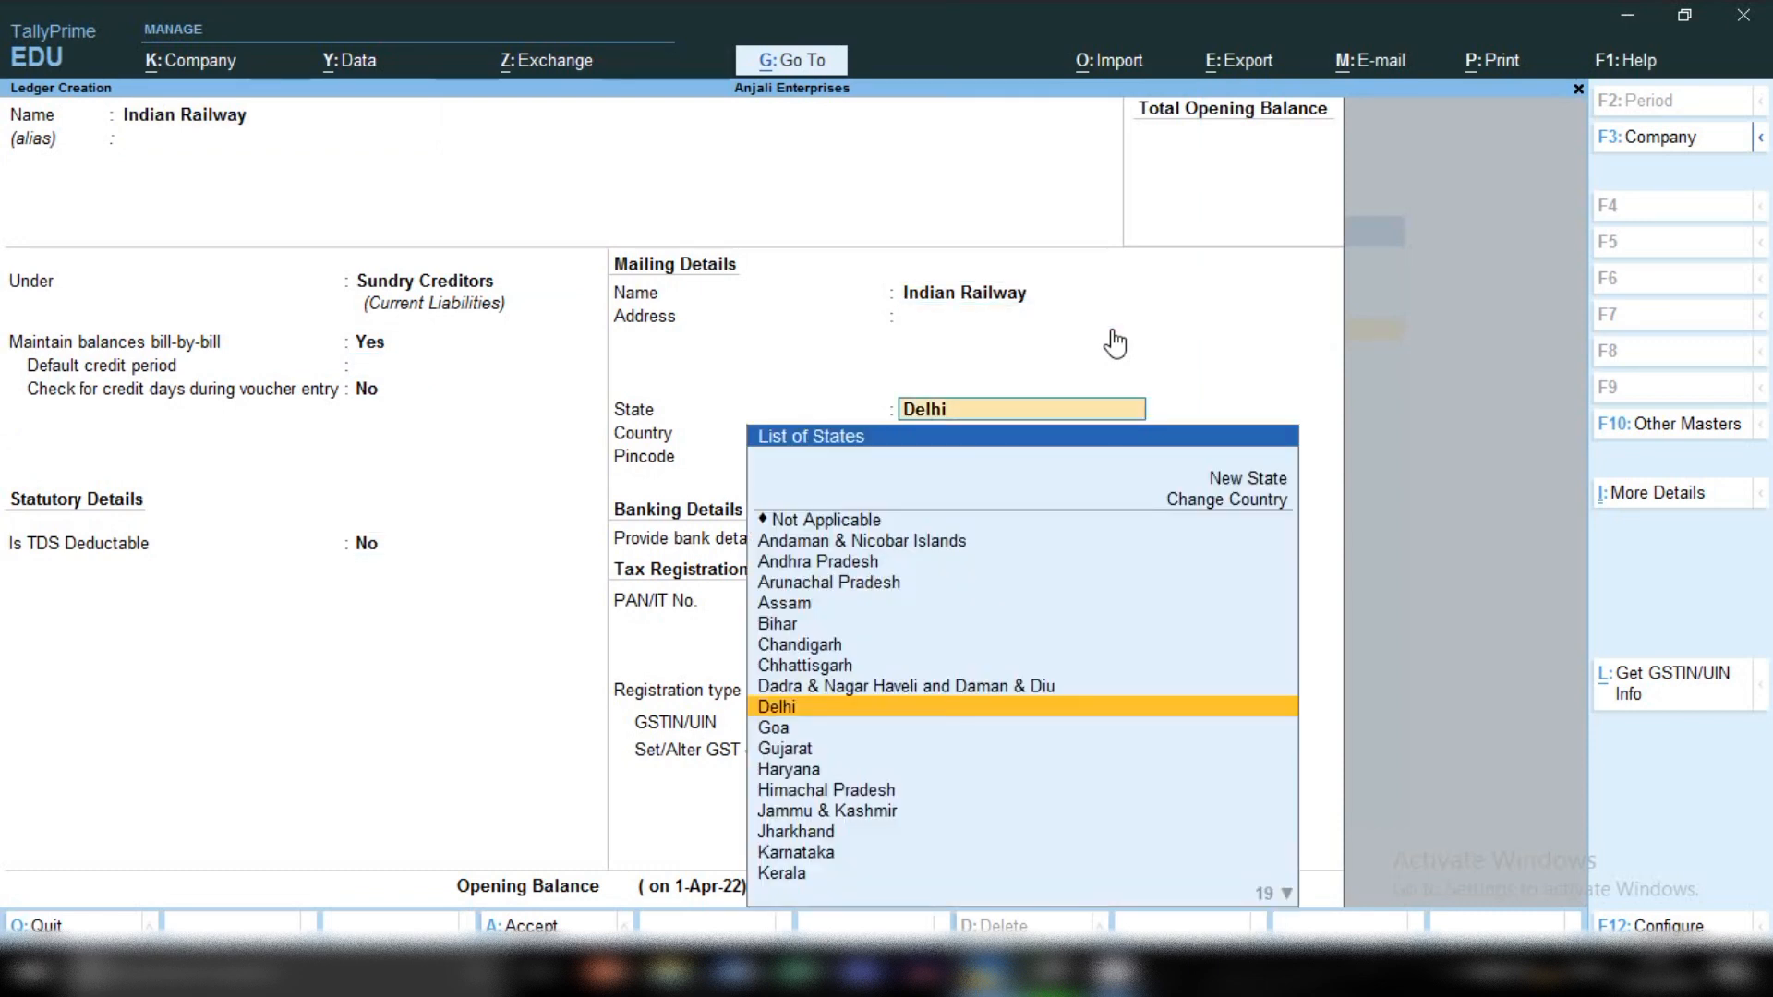
pyautogui.press('Return')
pyautogui.press('Return')
pyautogui.press('Return')
pyautogui.press('Return')
pyautogui.press('Return')
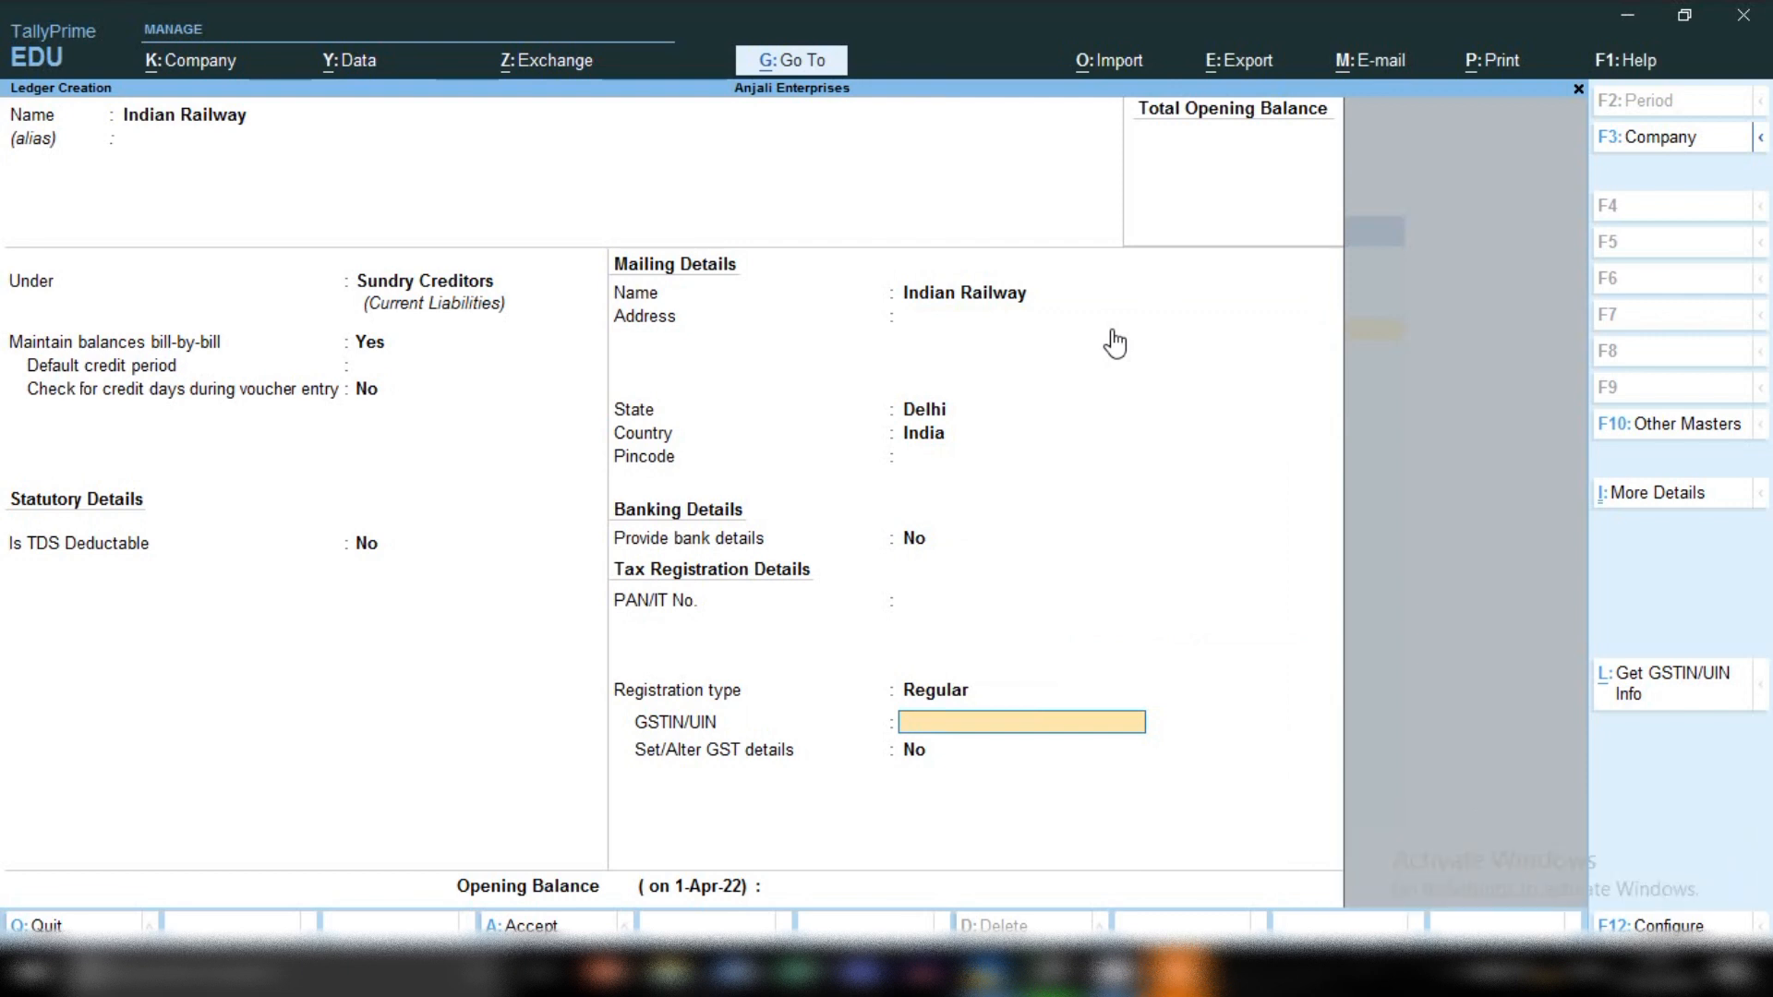
pyautogui.press('Return')
pyautogui.press('Return')
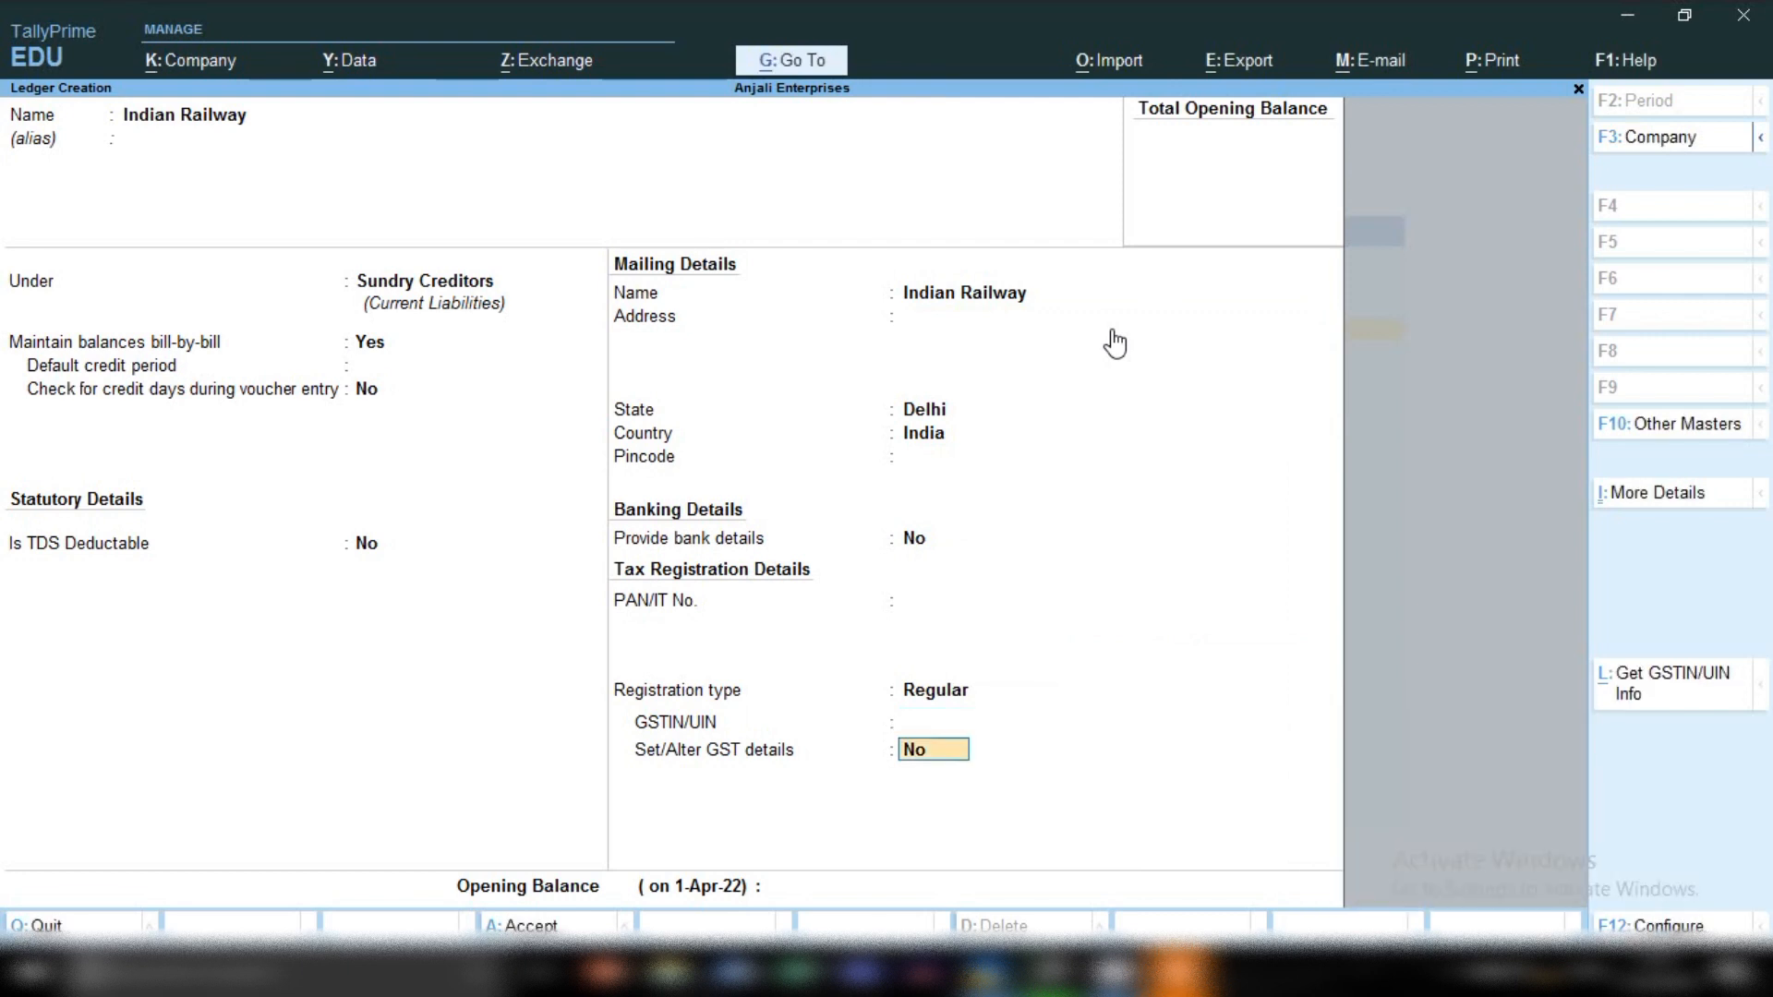
pyautogui.press('Return')
pyautogui.press('Return')
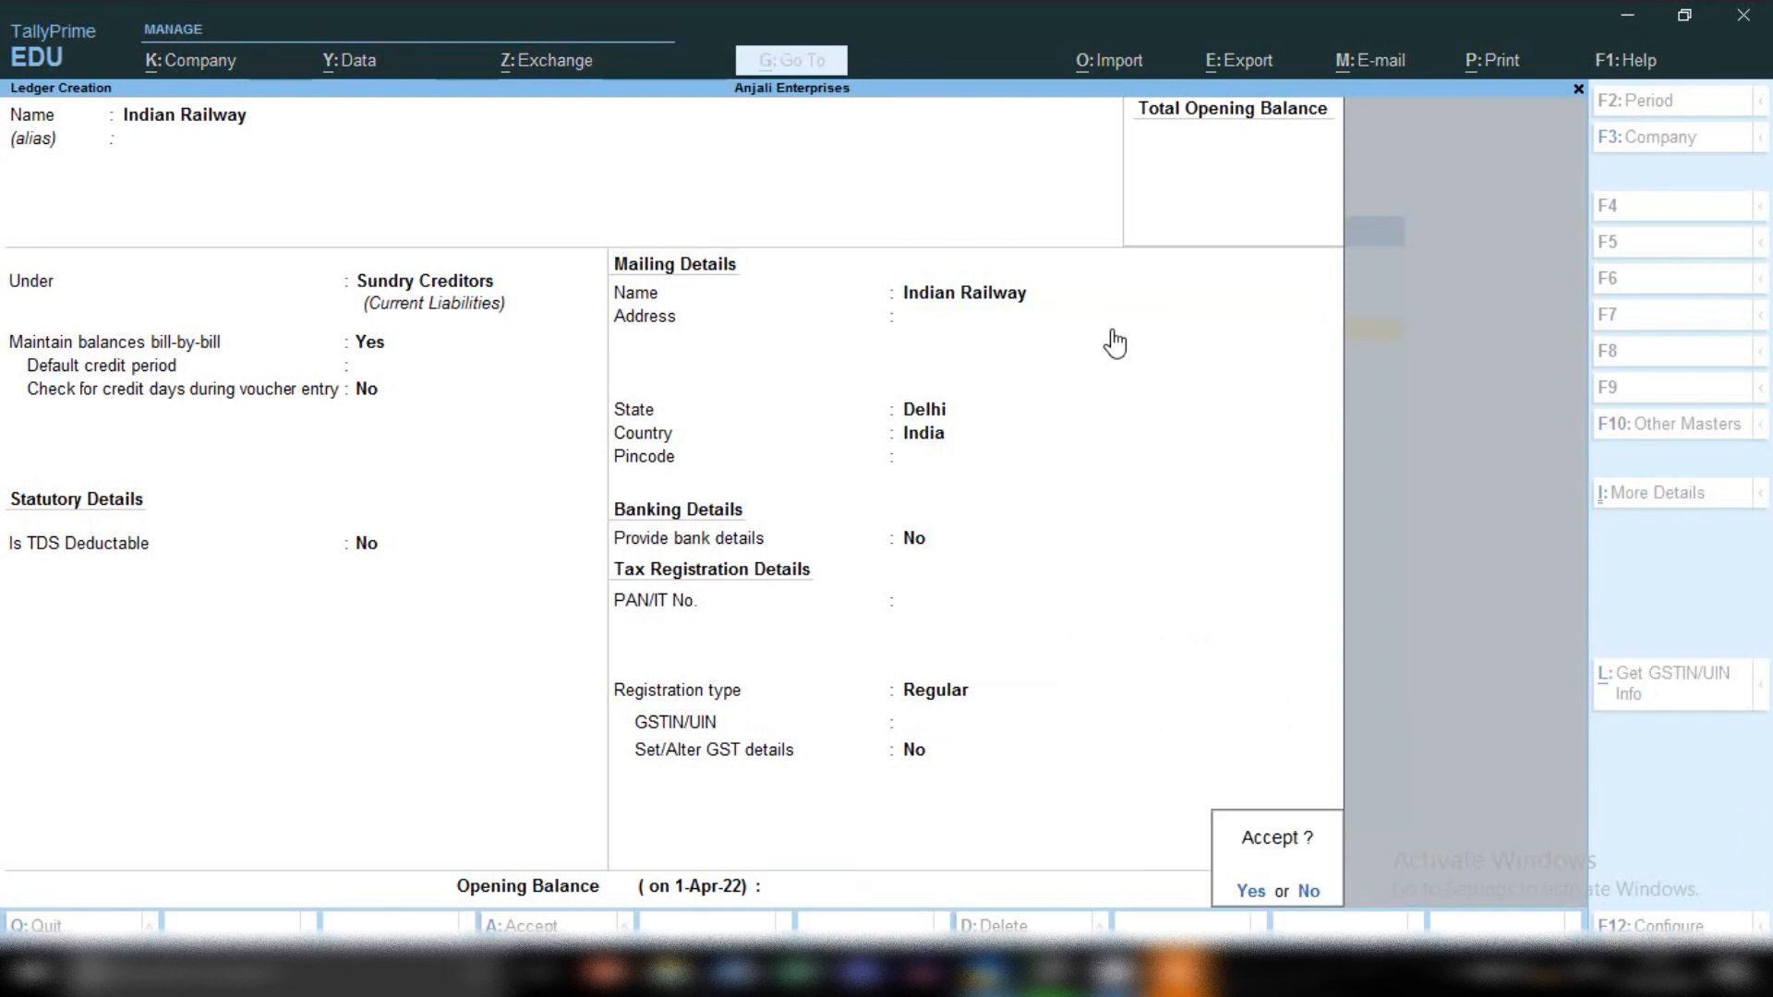
pyautogui.press('Return')
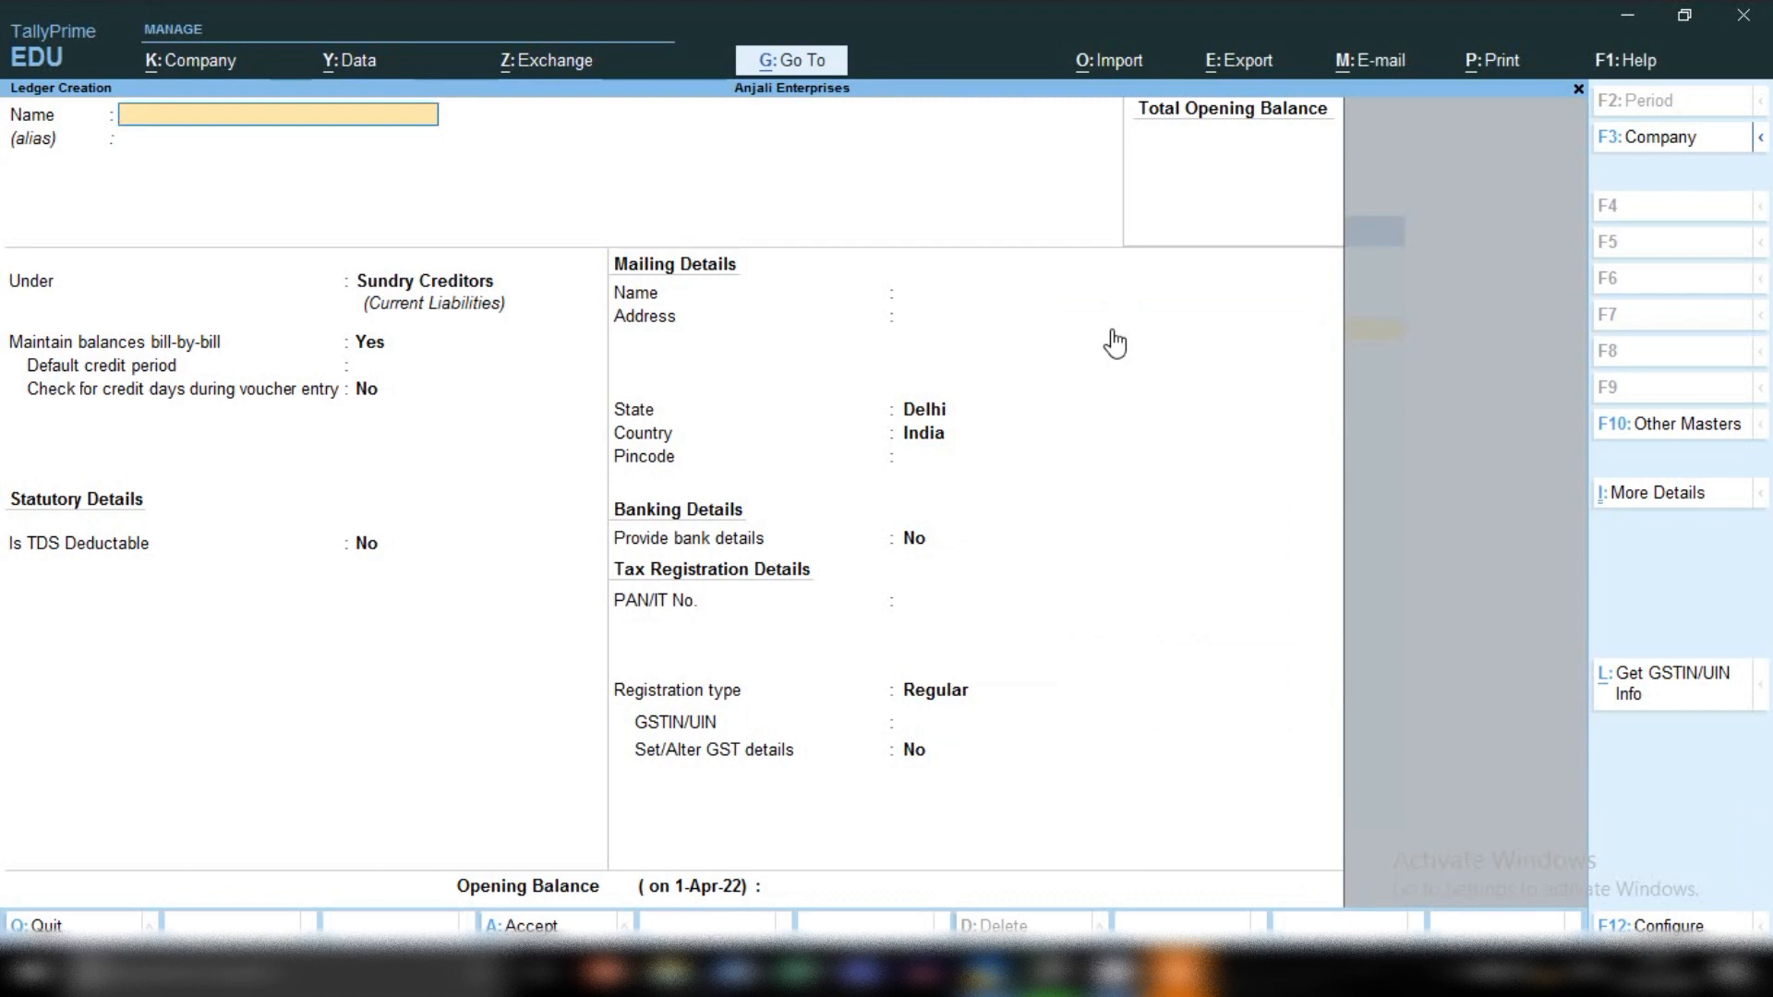
# Step: Try to create a ledger named Tour & Travell Exp
pyautogui.write('Tour & Travell Exp')
pyautogui.press('Return')
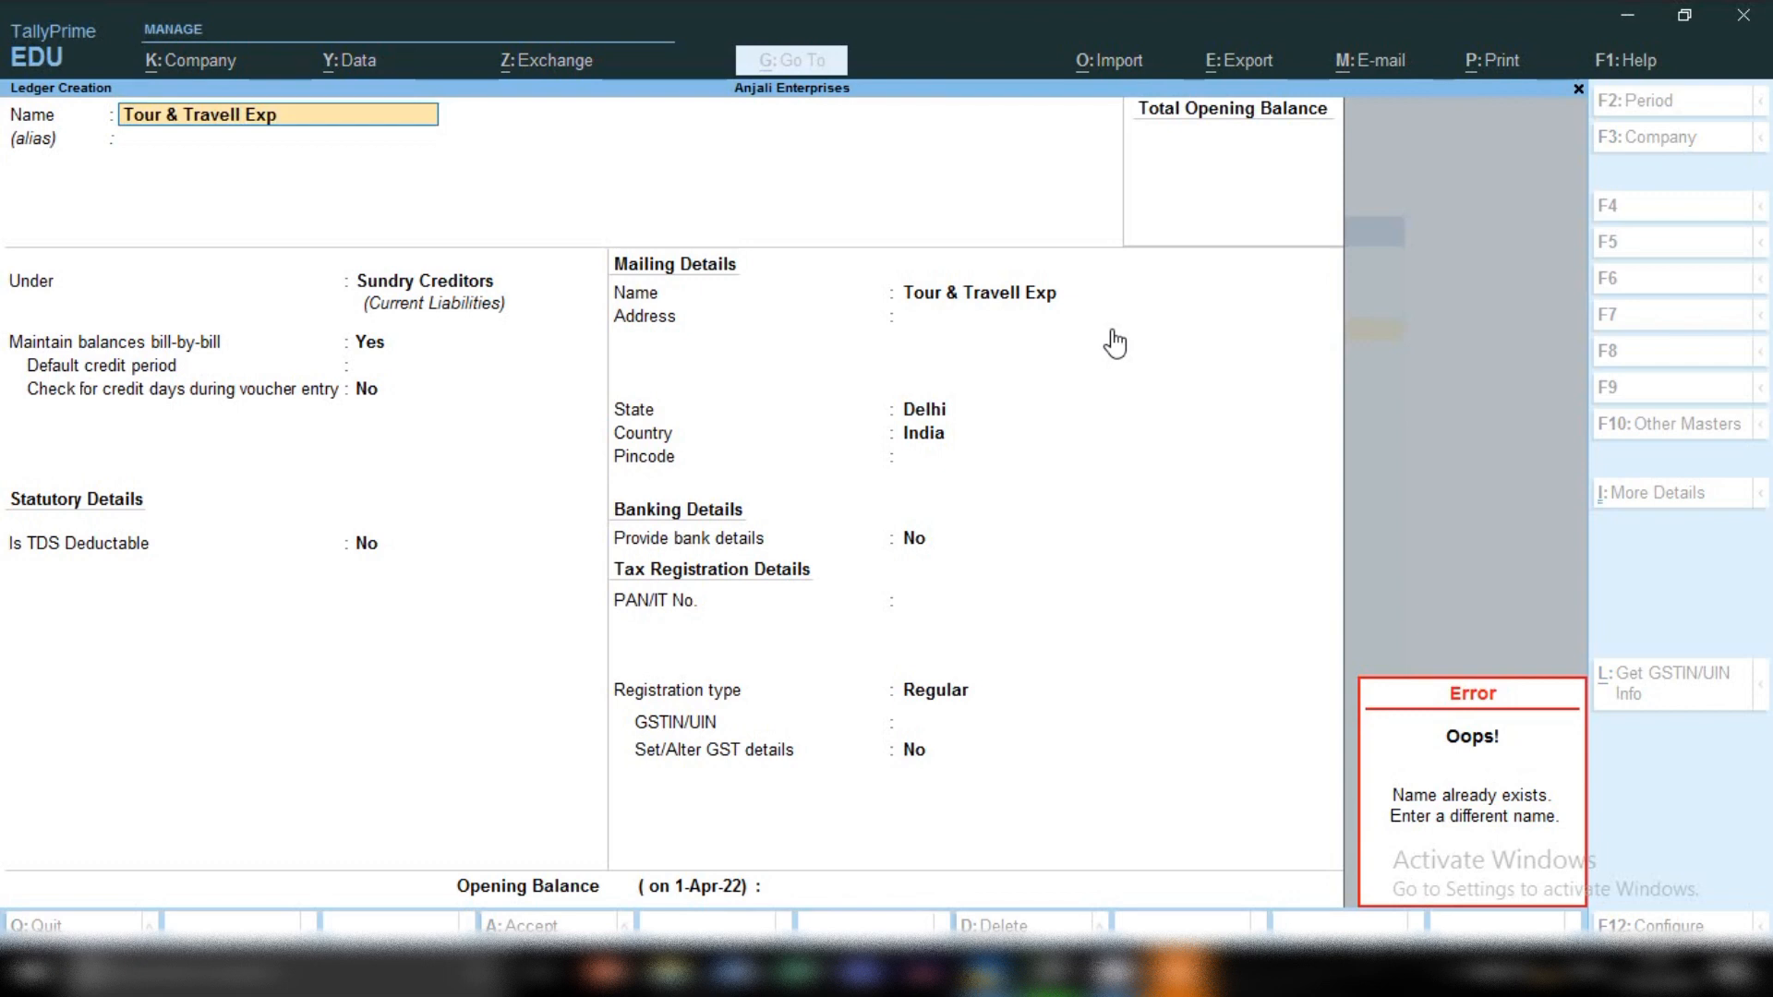
pyautogui.press('BackSpace')
pyautogui.press('Escape')
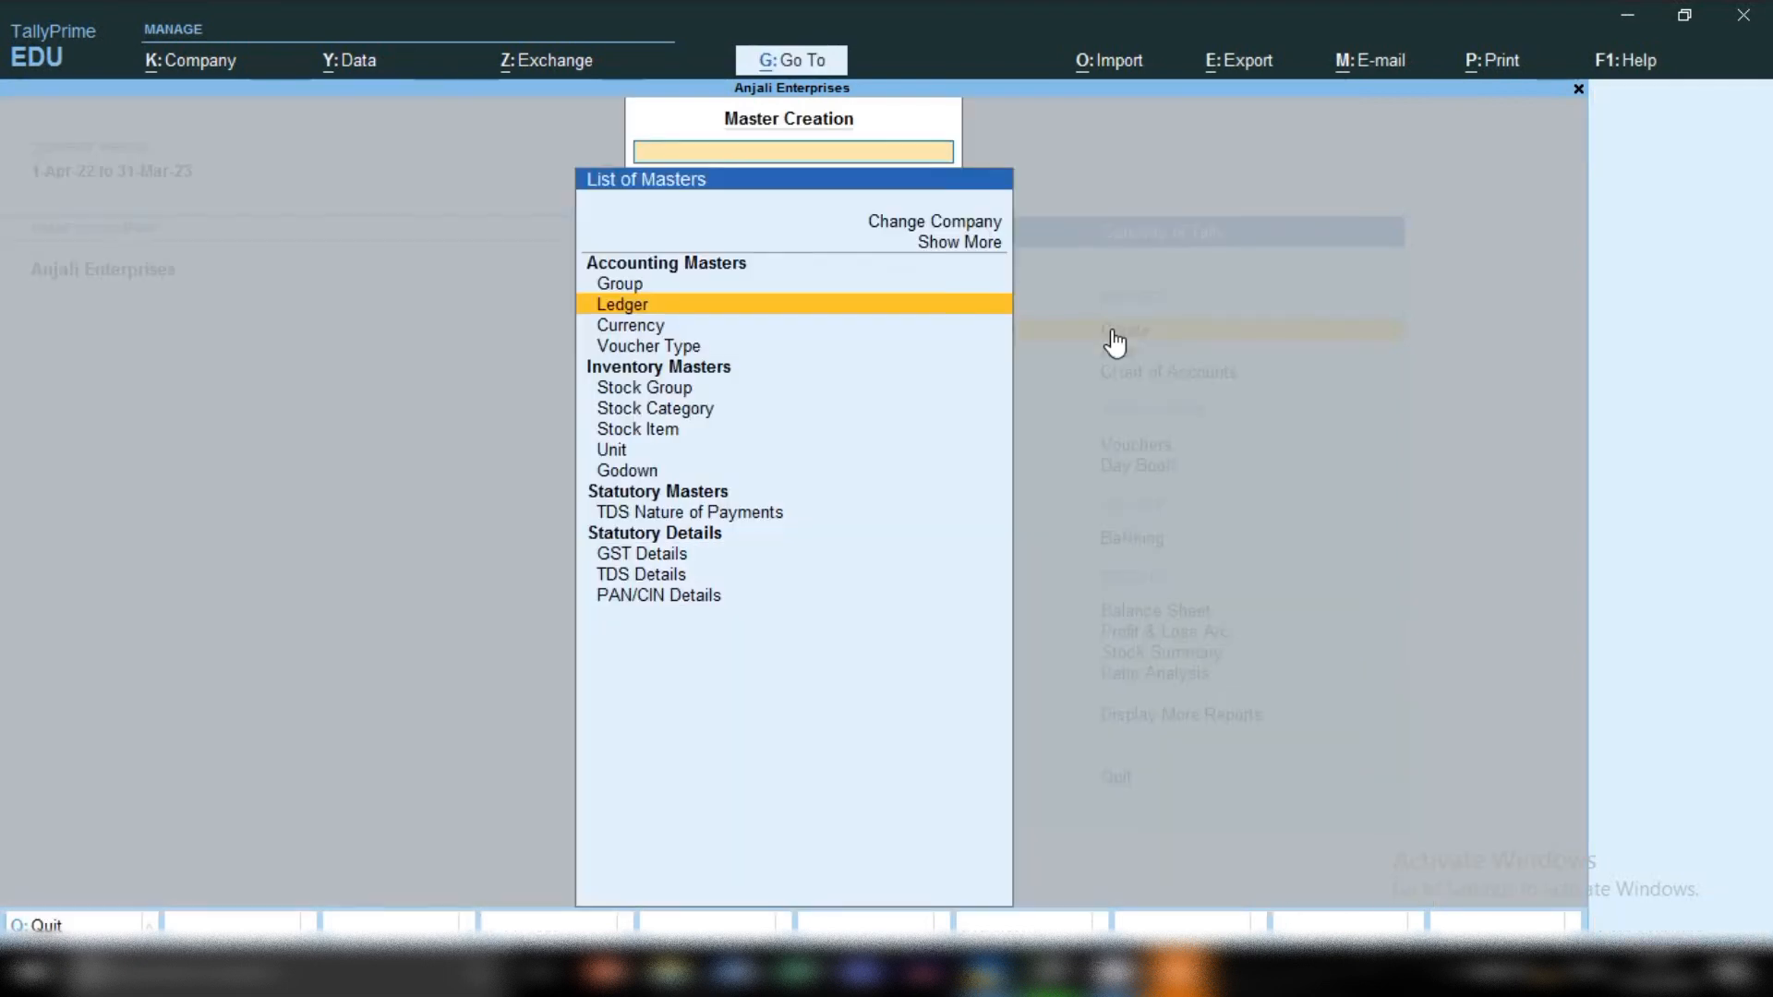
pyautogui.press('Escape')
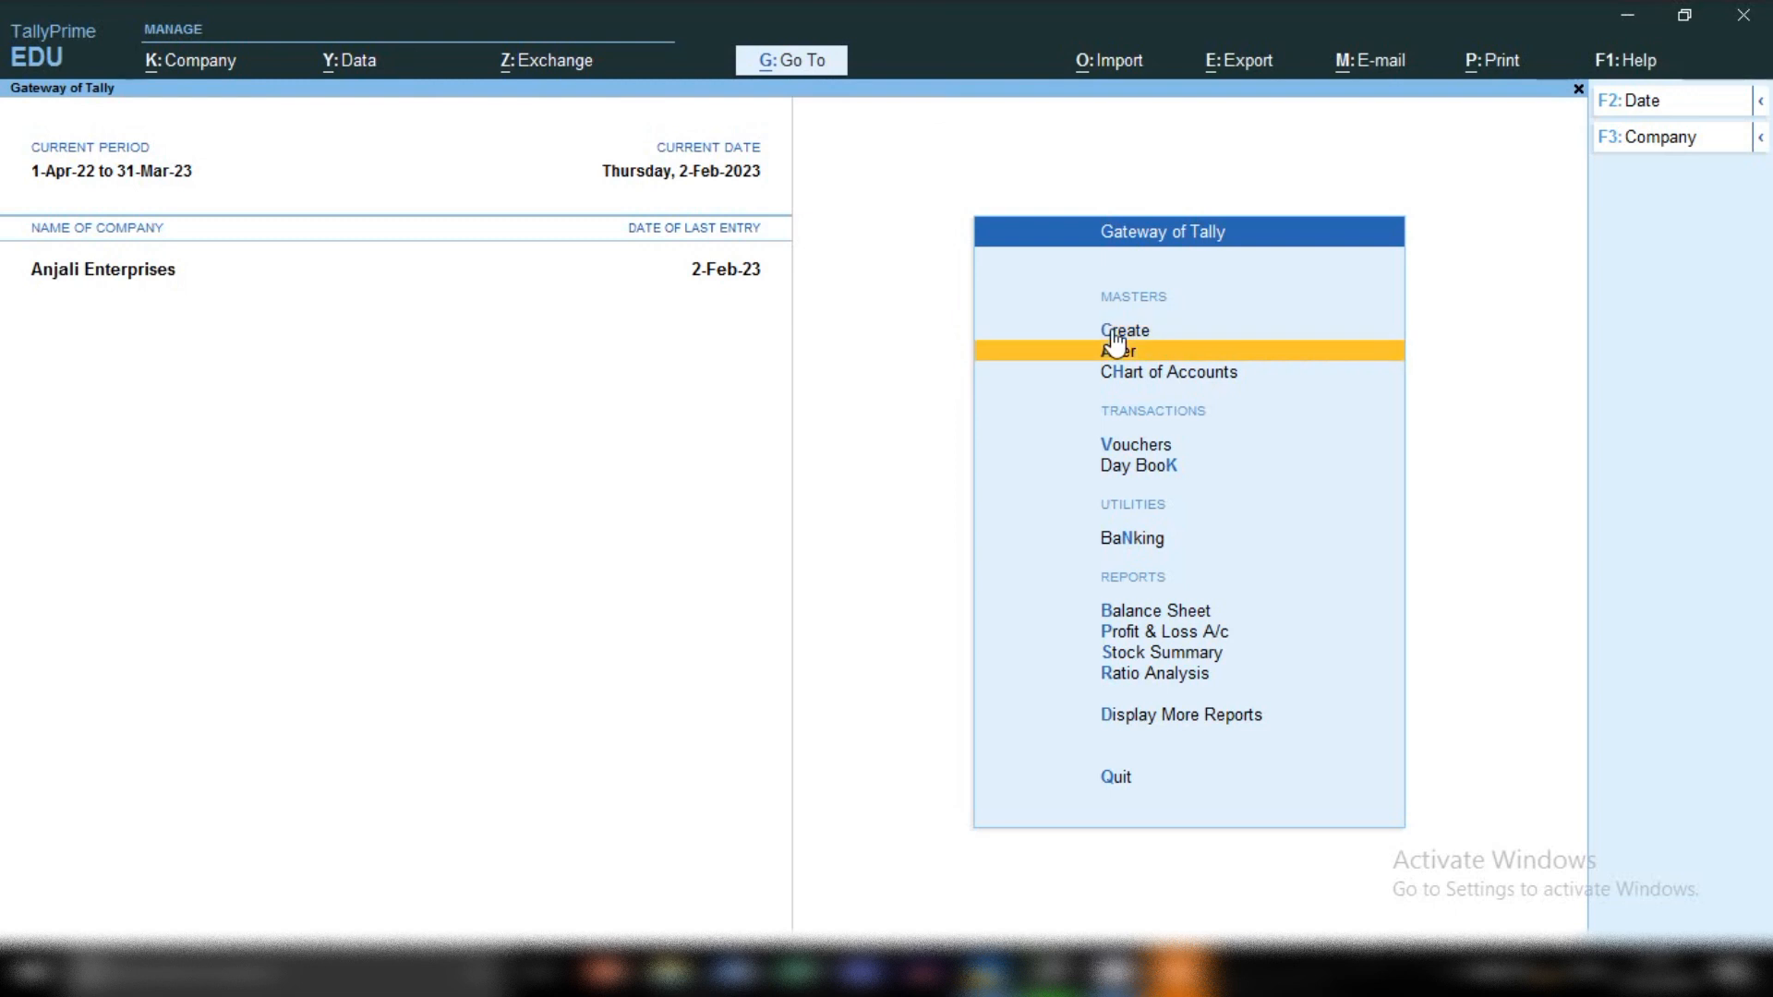
# Step: Open the existing Tour & Travell Exp ledger for alteration and set its type of ledger to Not Applicable
pyautogui.click(1115, 348)
pyautogui.press('Down')
pyautogui.press('Return')
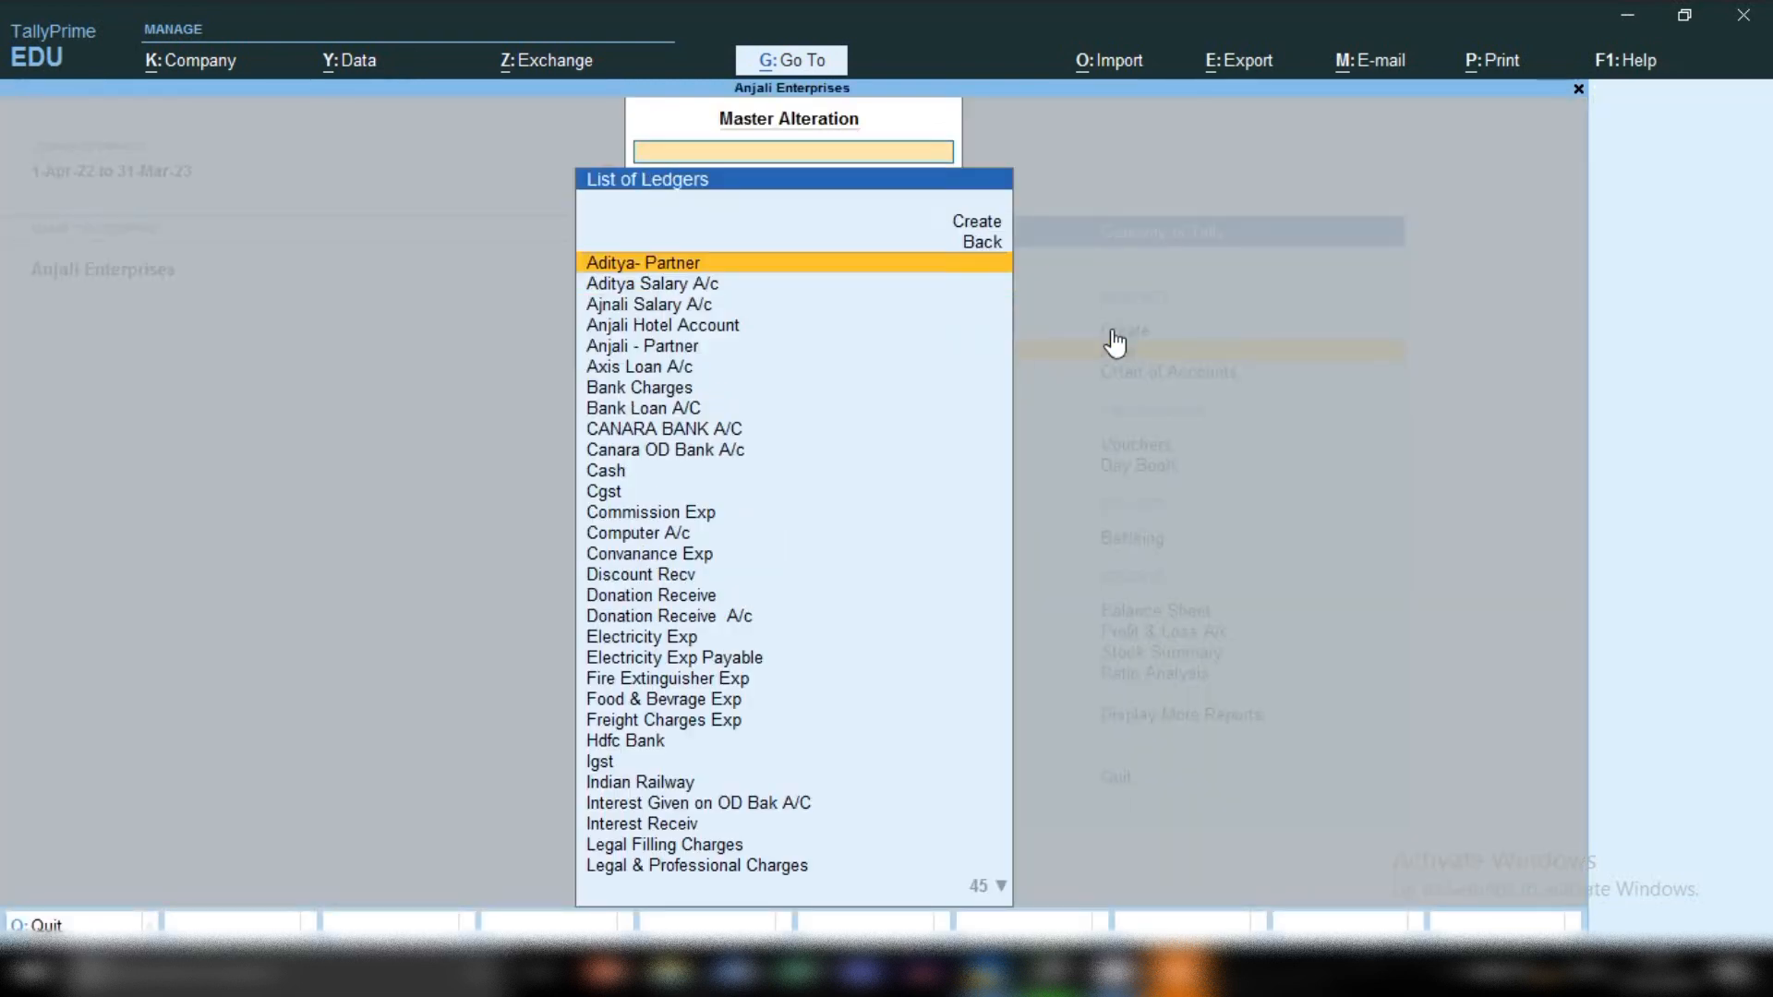
pyautogui.write('Tour')
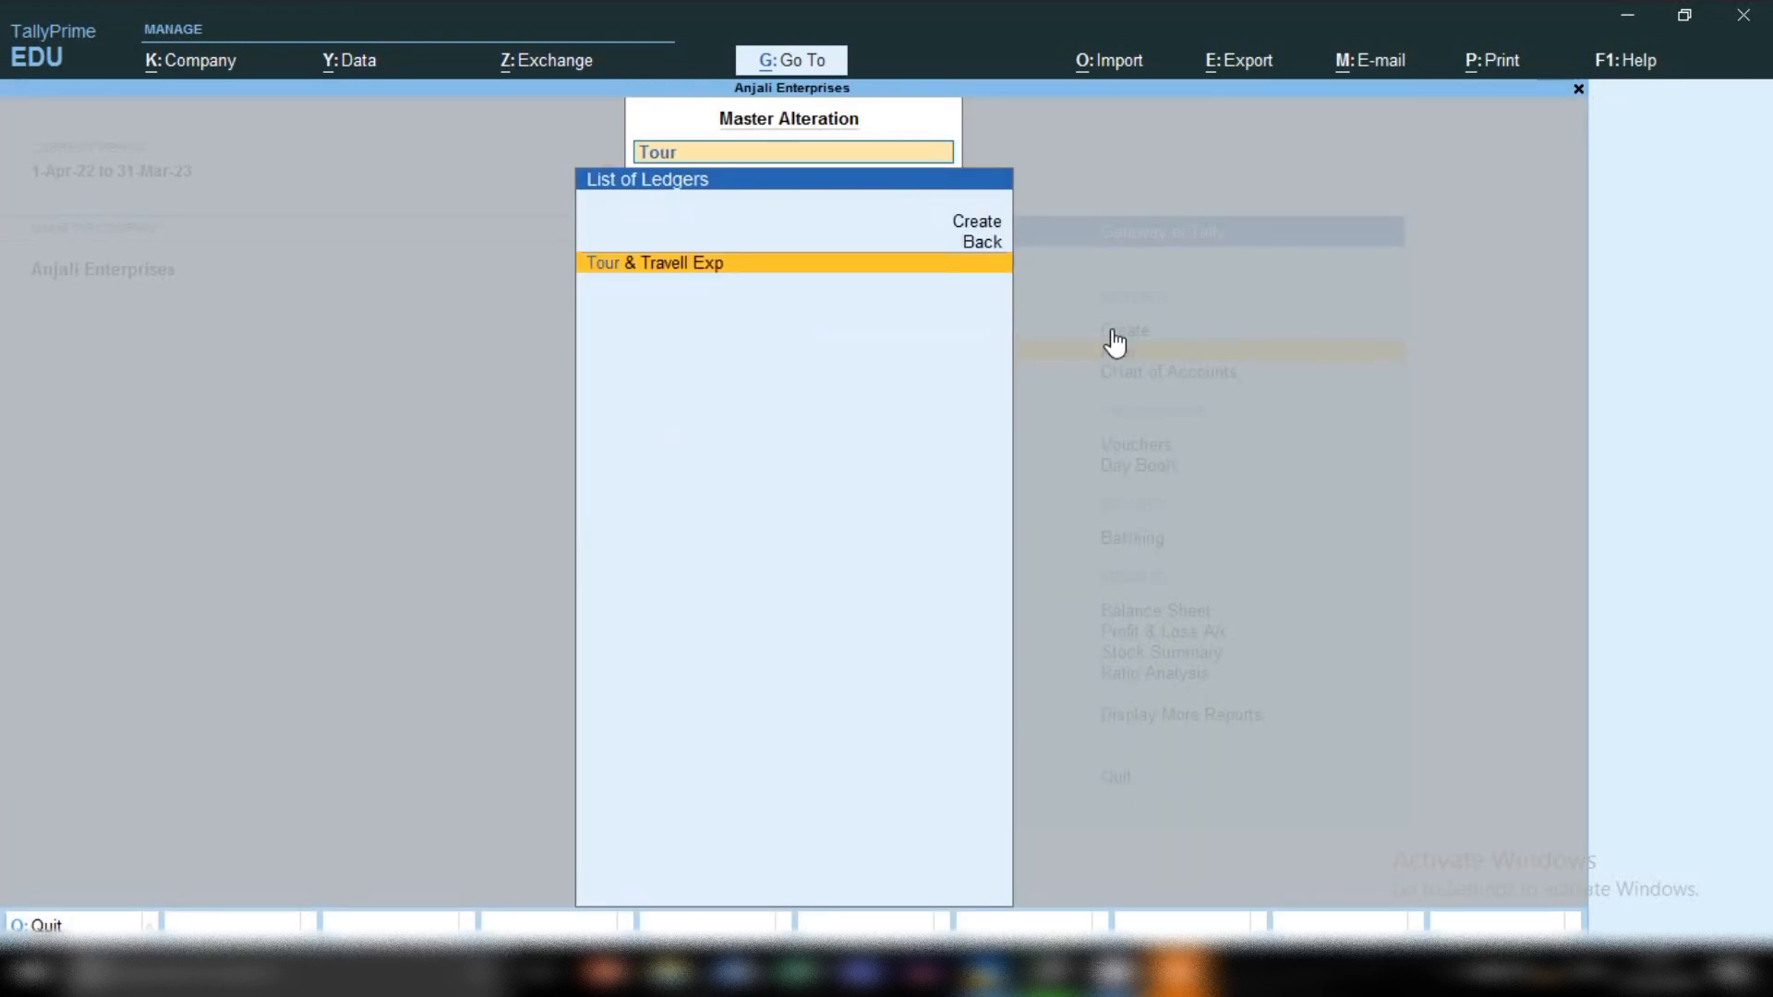
pyautogui.press('Return')
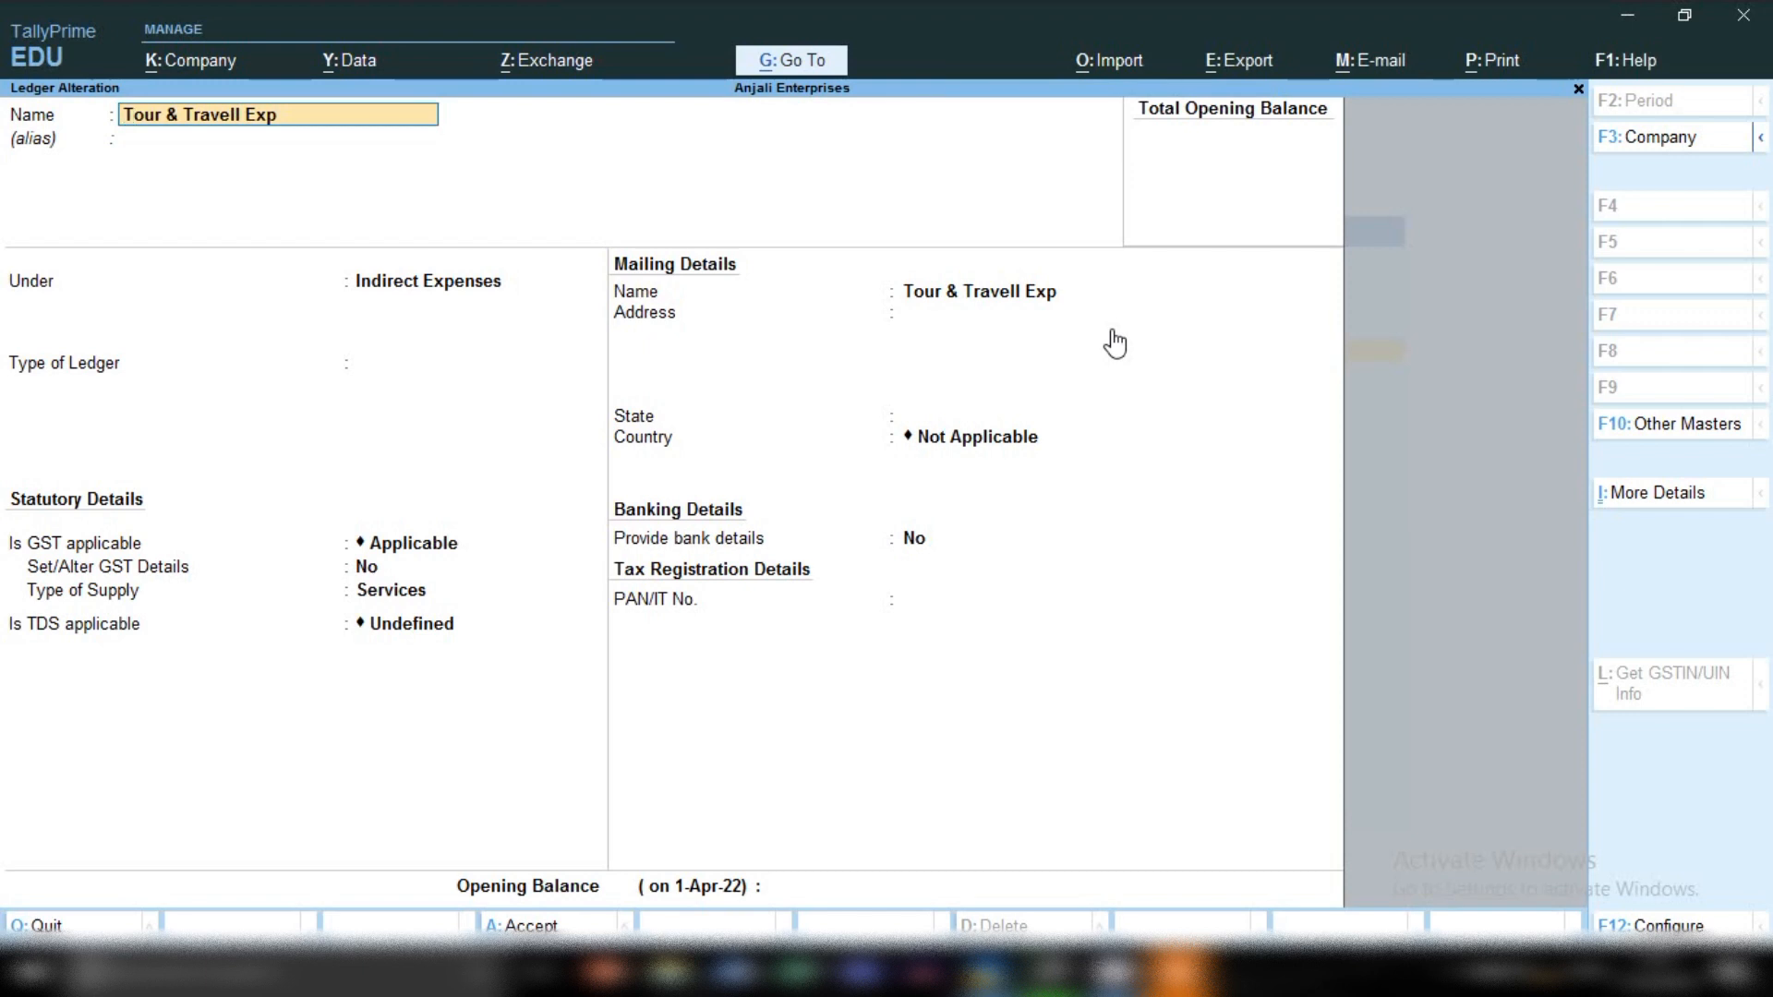
pyautogui.press('Return')
pyautogui.press('Return')
pyautogui.press('Return')
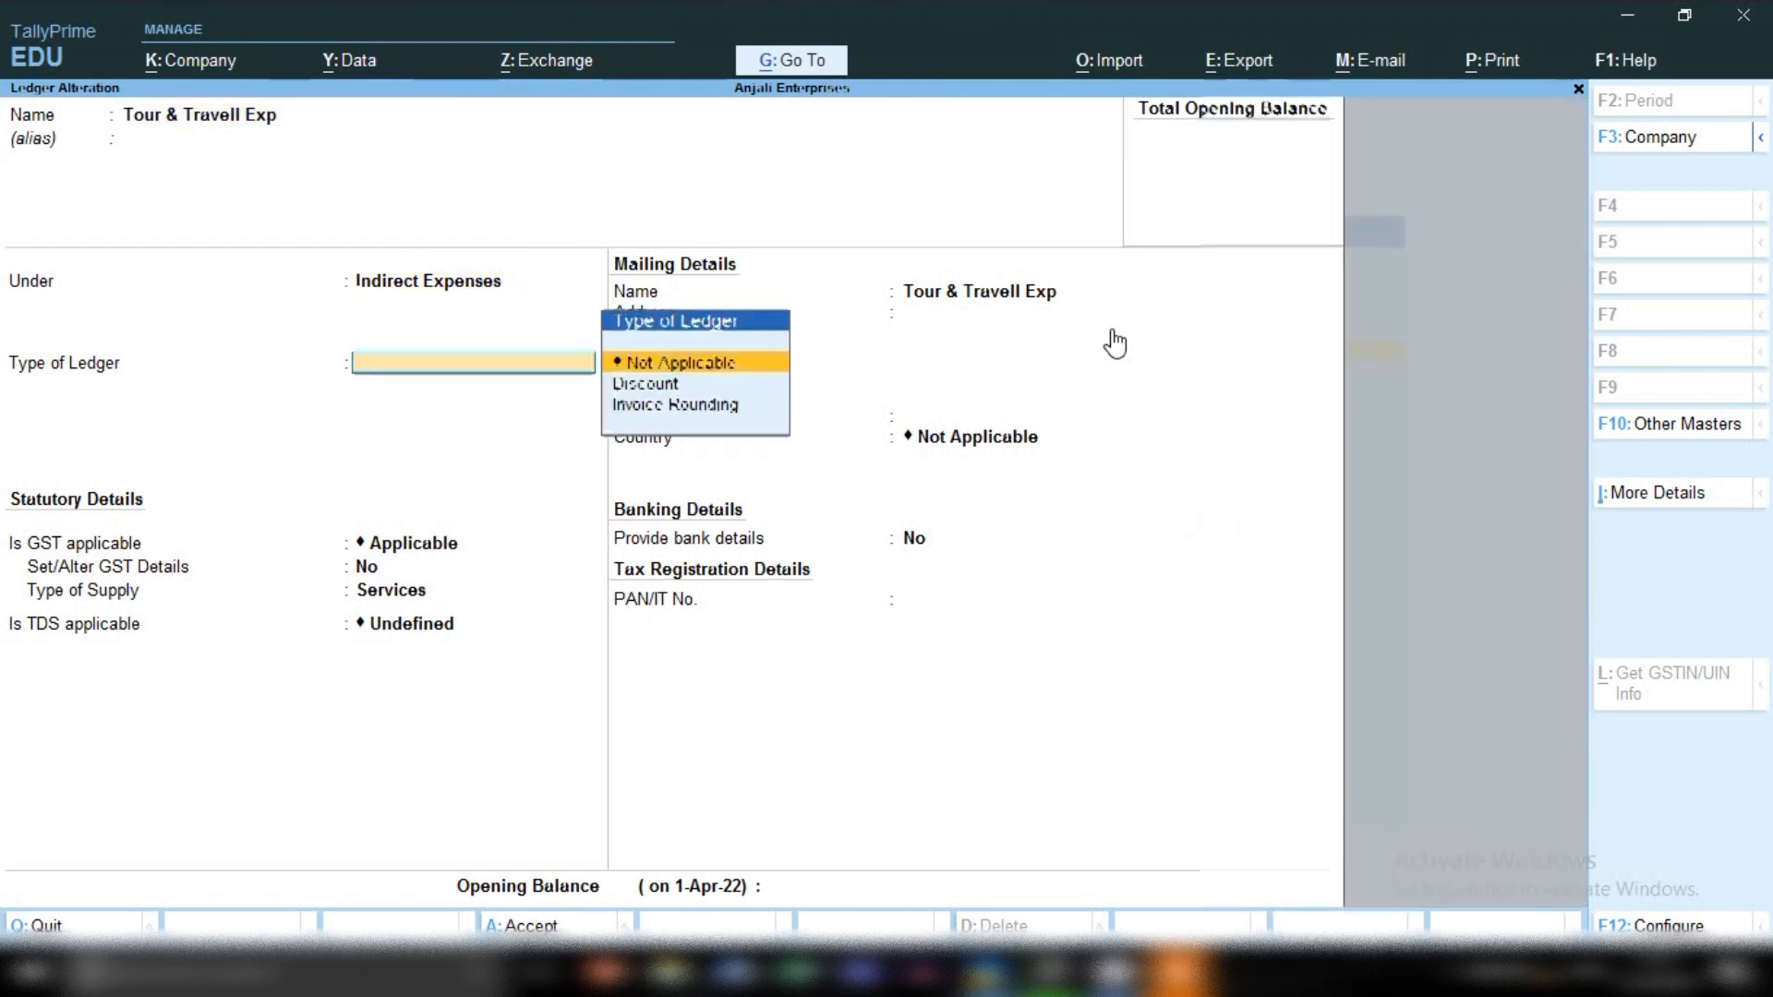
pyautogui.press('Return')
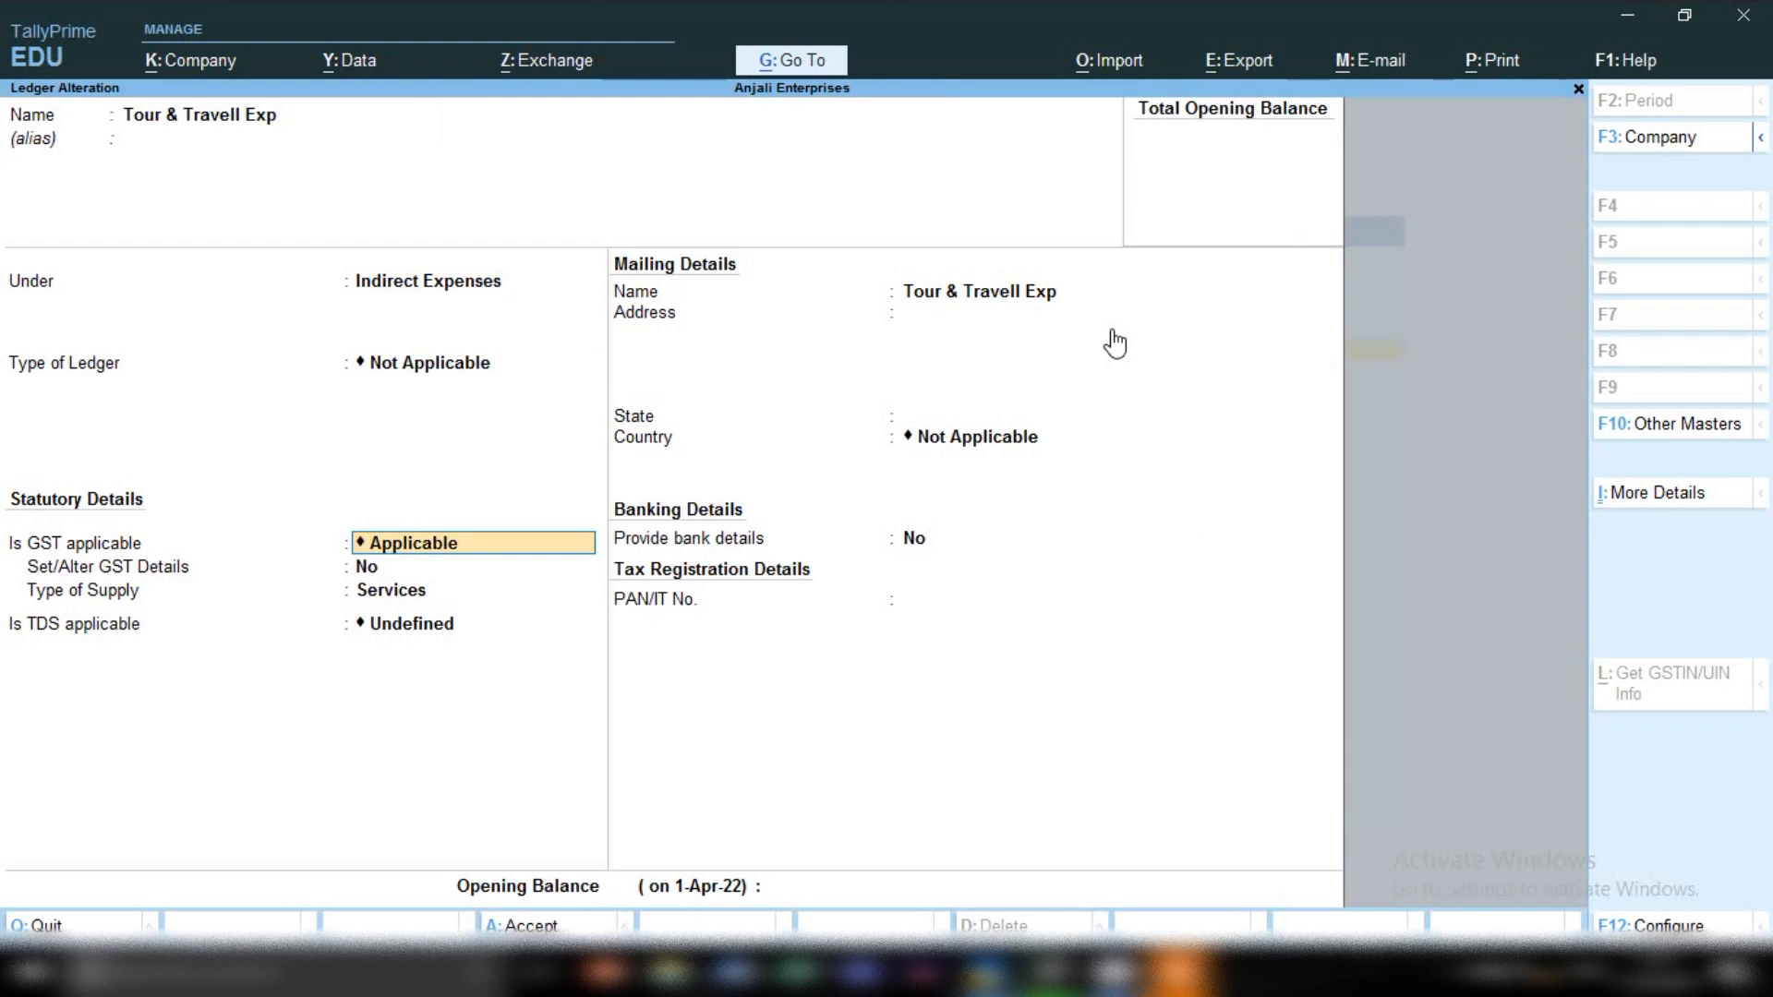
# Step: Set Set/Alter GST Details to Yes for the ledger and choose Purchase Taxable as the nature of transaction
pyautogui.press('Return')
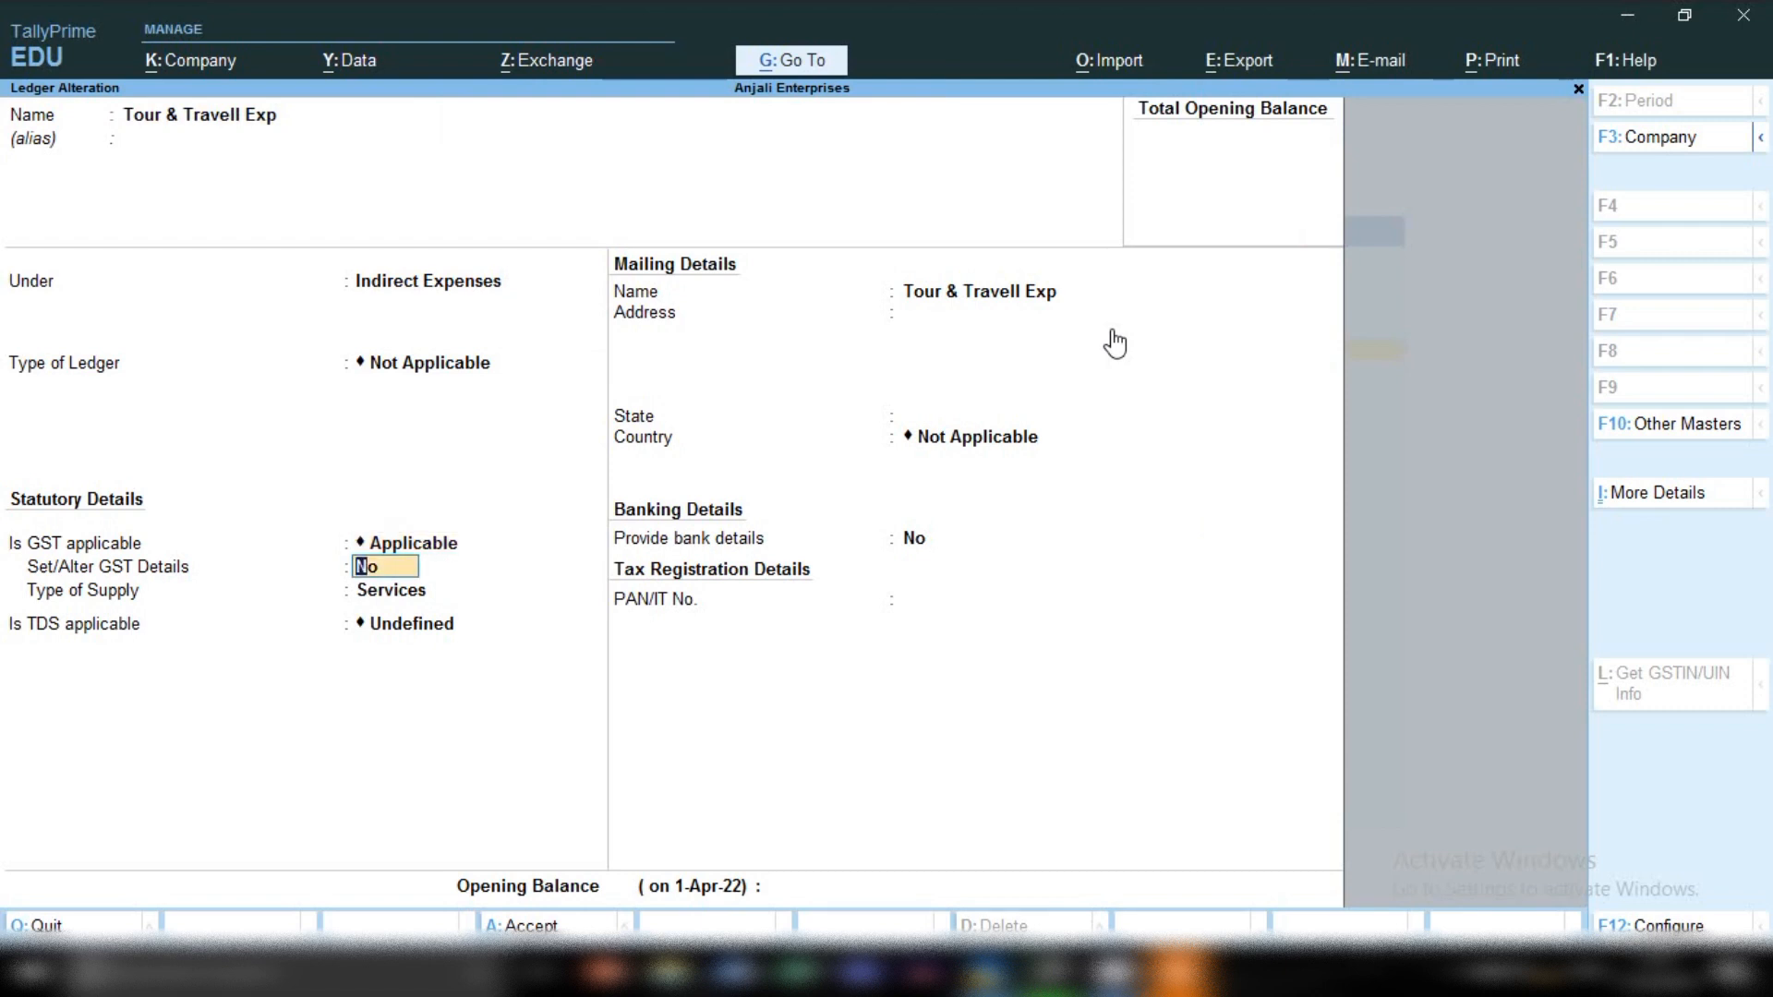
pyautogui.write('y')
pyautogui.press('Return')
pyautogui.press('Return')
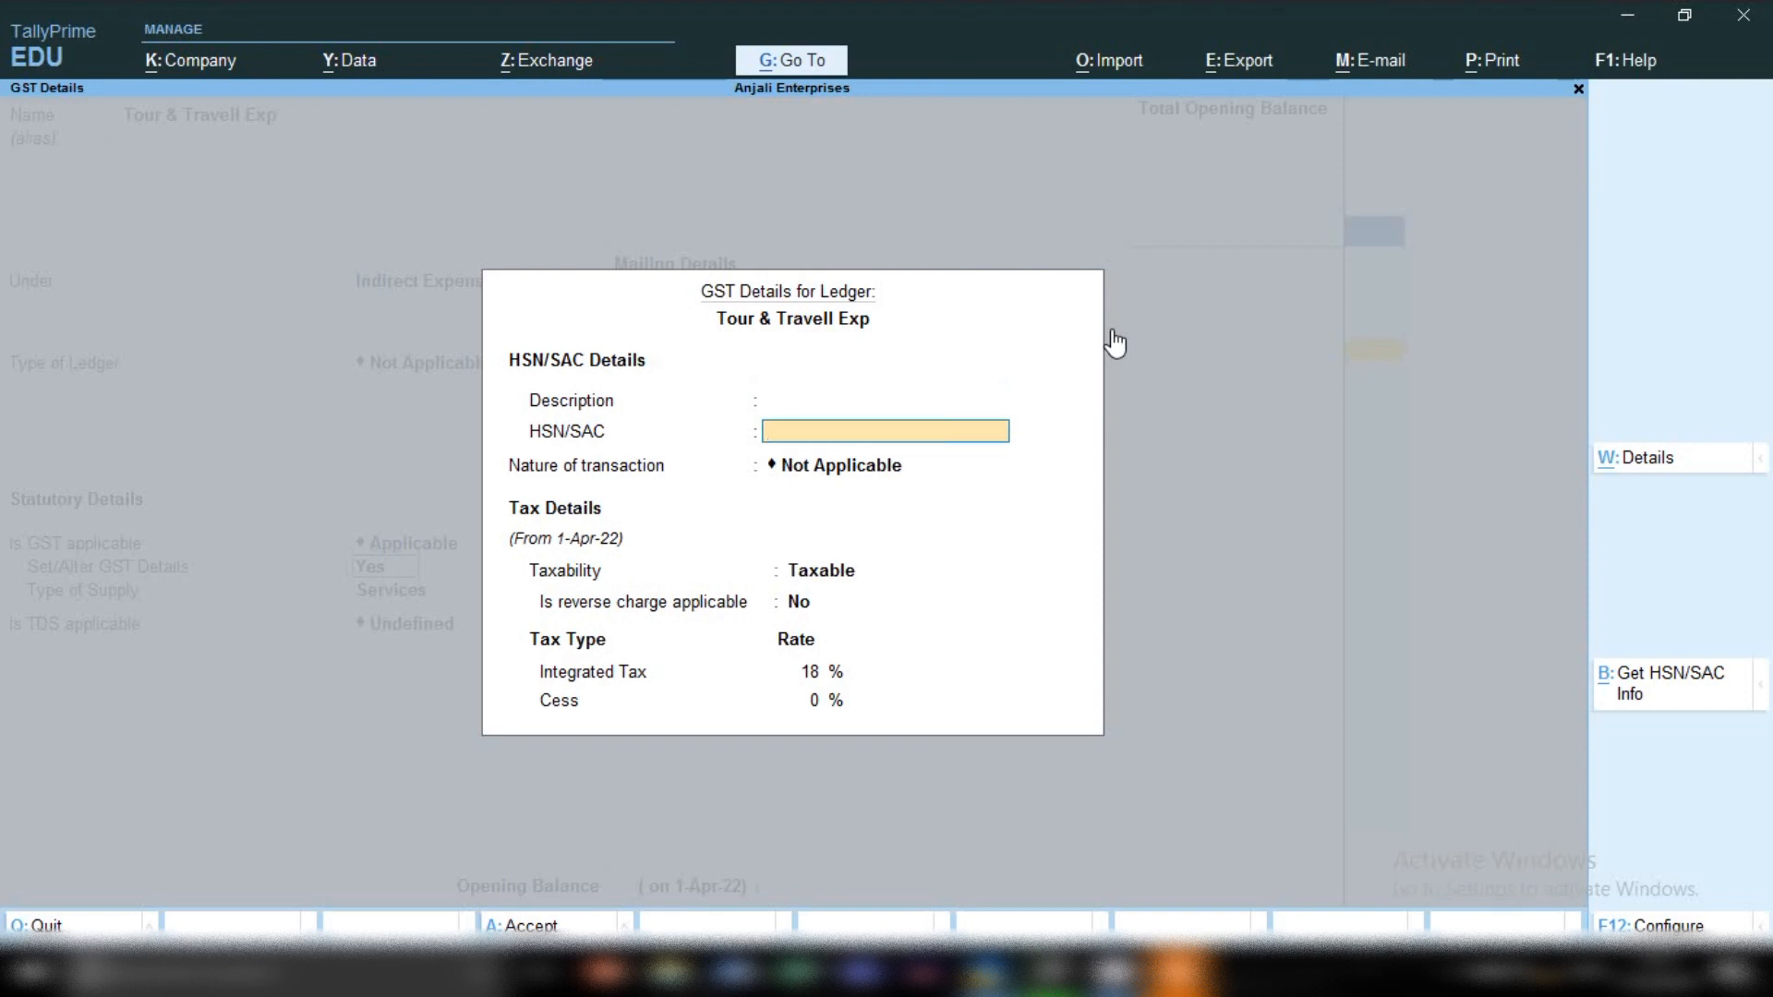
pyautogui.press('Return')
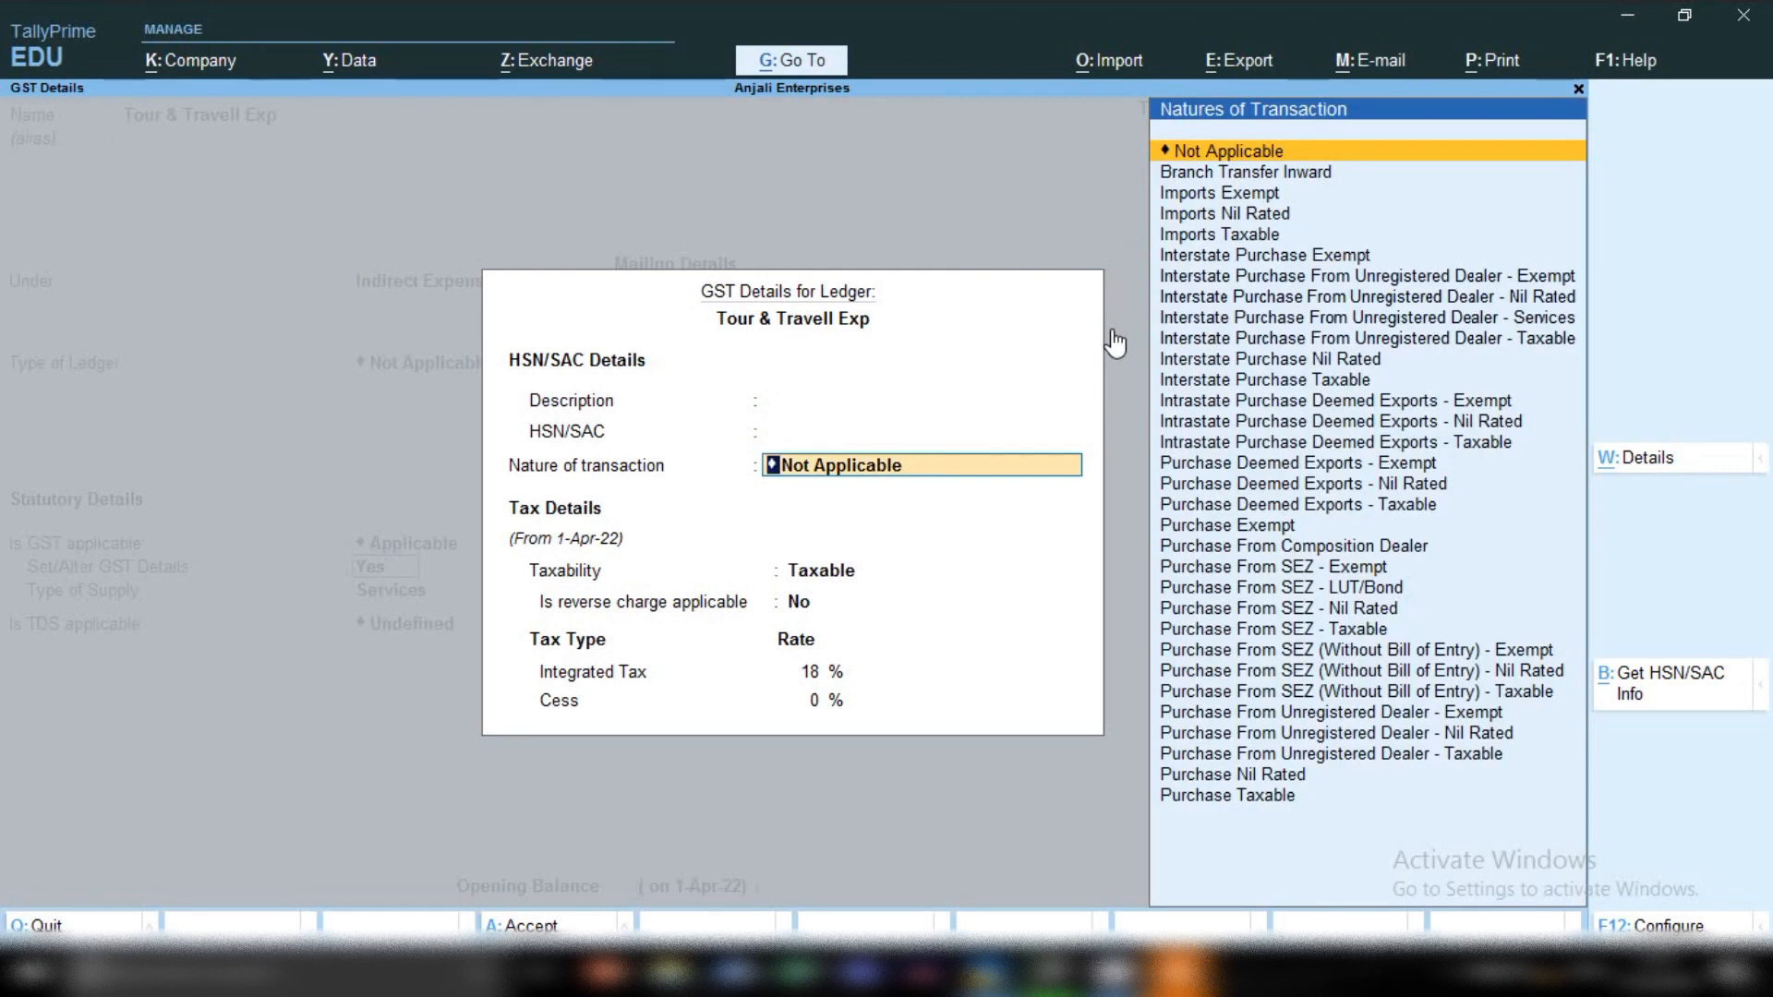
pyautogui.press('Down')
pyautogui.press('Down')
pyautogui.press('Down')
pyautogui.press('Down')
pyautogui.press('Down')
pyautogui.press('Down')
pyautogui.press('Down')
pyautogui.press('Down')
pyautogui.press('Down')
pyautogui.press('Down')
pyautogui.press('Down')
pyautogui.press('Down')
pyautogui.press('Down')
pyautogui.press('Down')
pyautogui.press('Down')
pyautogui.press('Down')
pyautogui.press('Down')
pyautogui.press('Down')
pyautogui.press('Down')
pyautogui.press('Down')
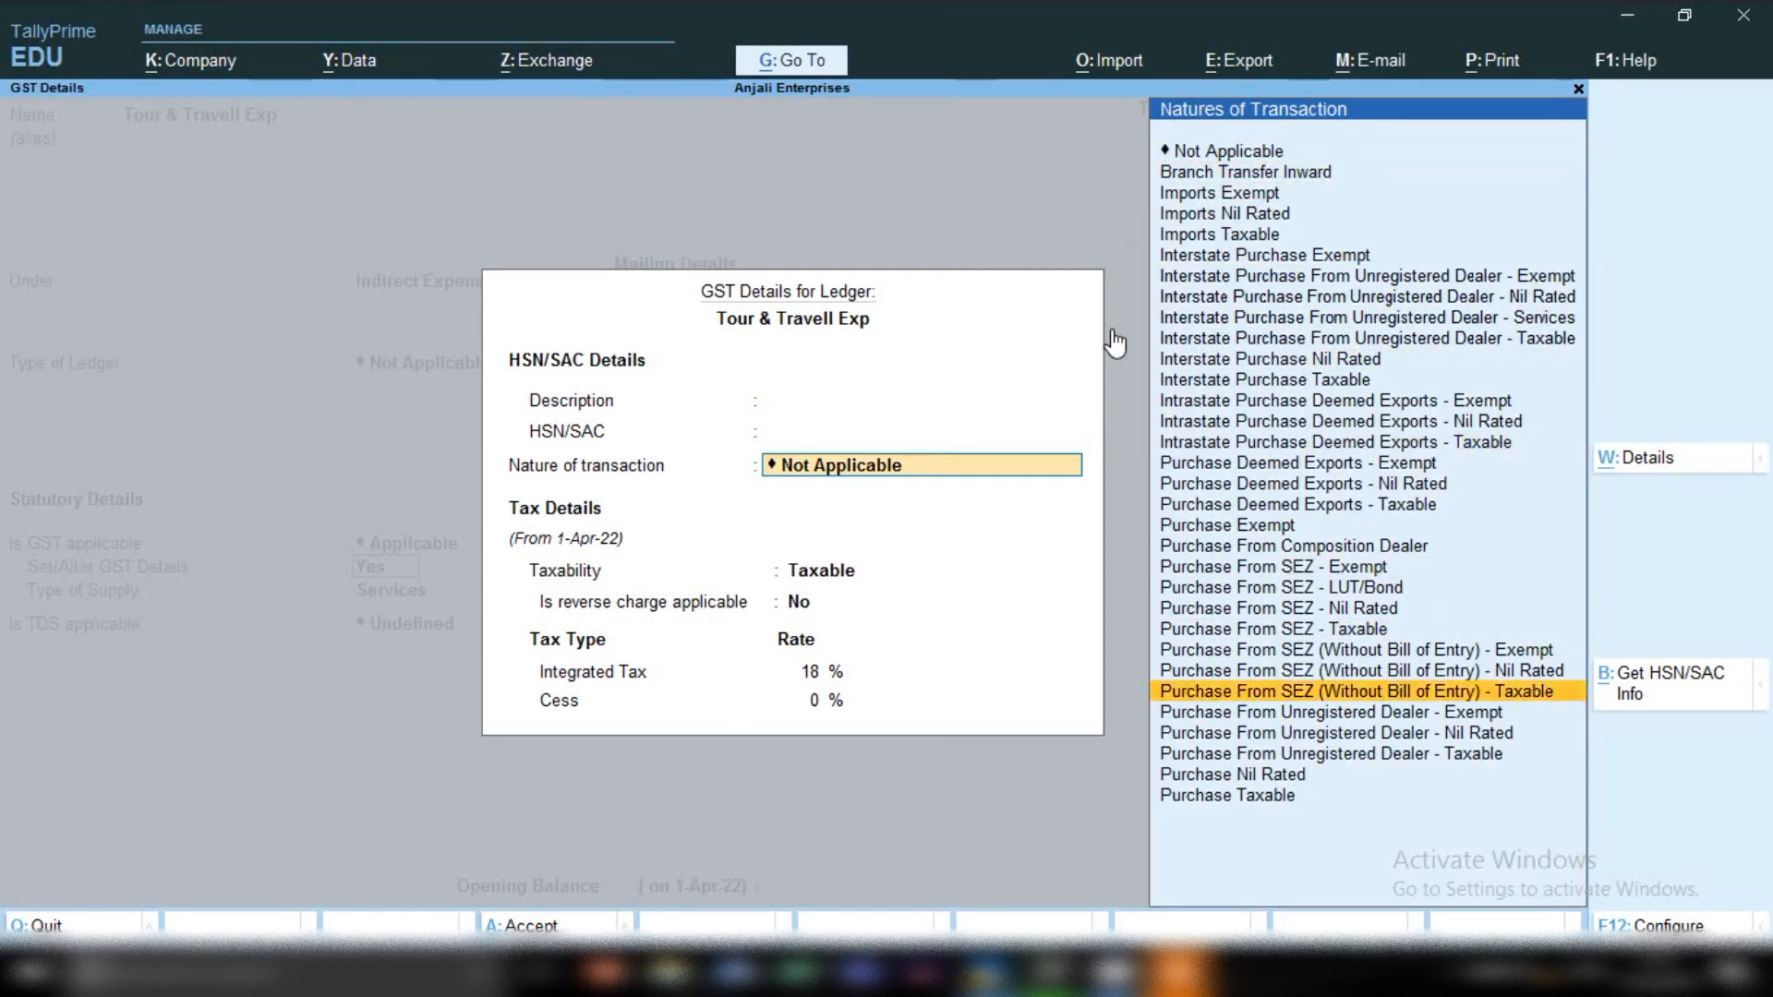
pyautogui.press('Down')
pyautogui.press('Down')
pyautogui.press('Down')
pyautogui.press('Down')
pyautogui.press('Down')
pyautogui.press('Return')
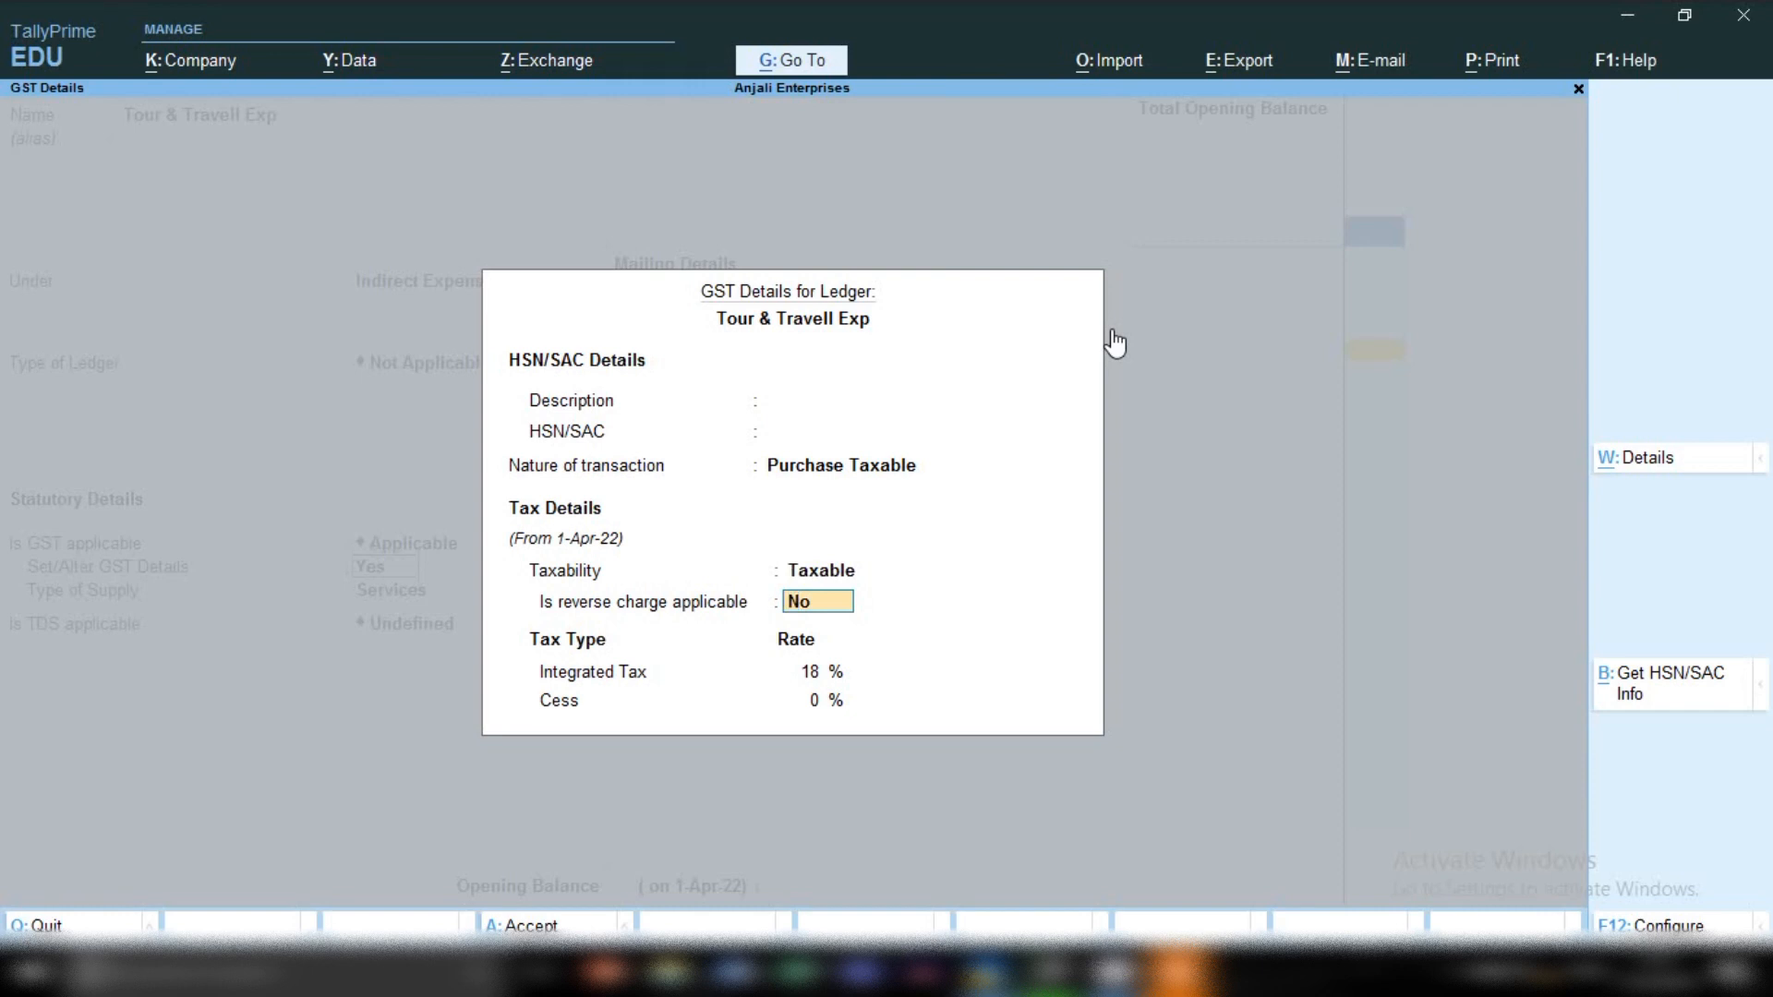
# Step: Set the integrated tax rate to 5%, save the Tour & Travell Exp ledger, and return to the Gateway of Tally
pyautogui.press('Return')
pyautogui.write('5')
pyautogui.press('Return')
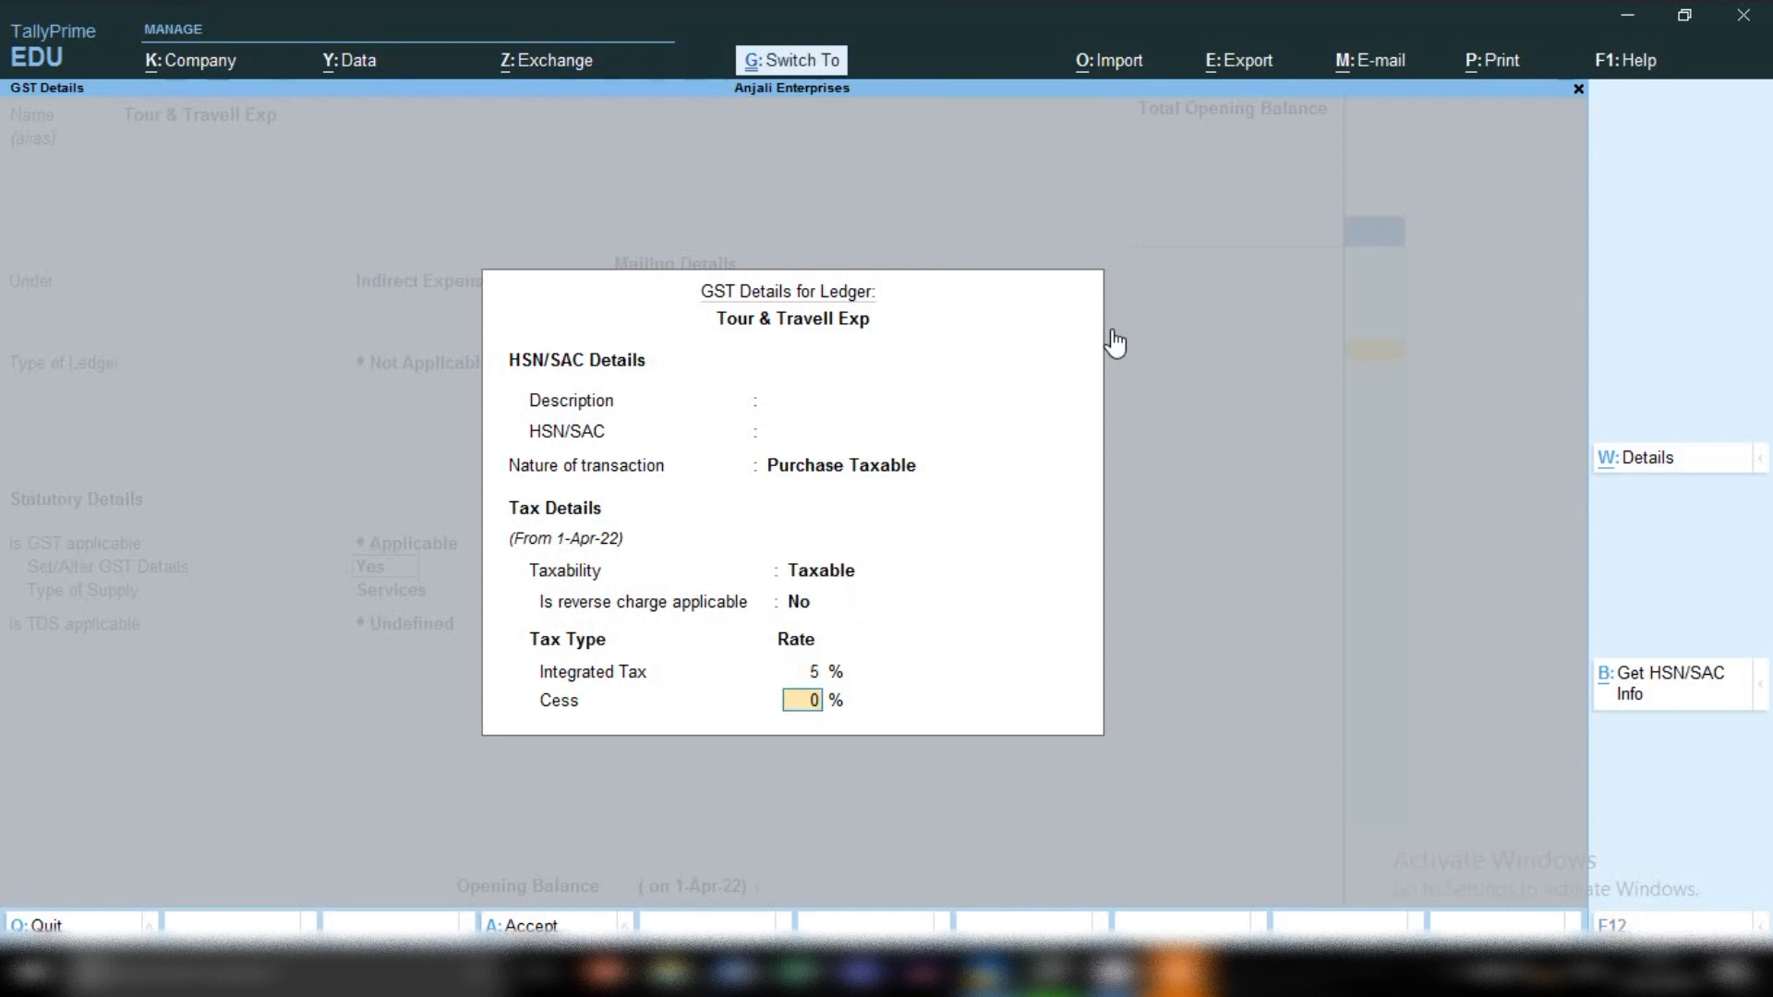
pyautogui.press('Return')
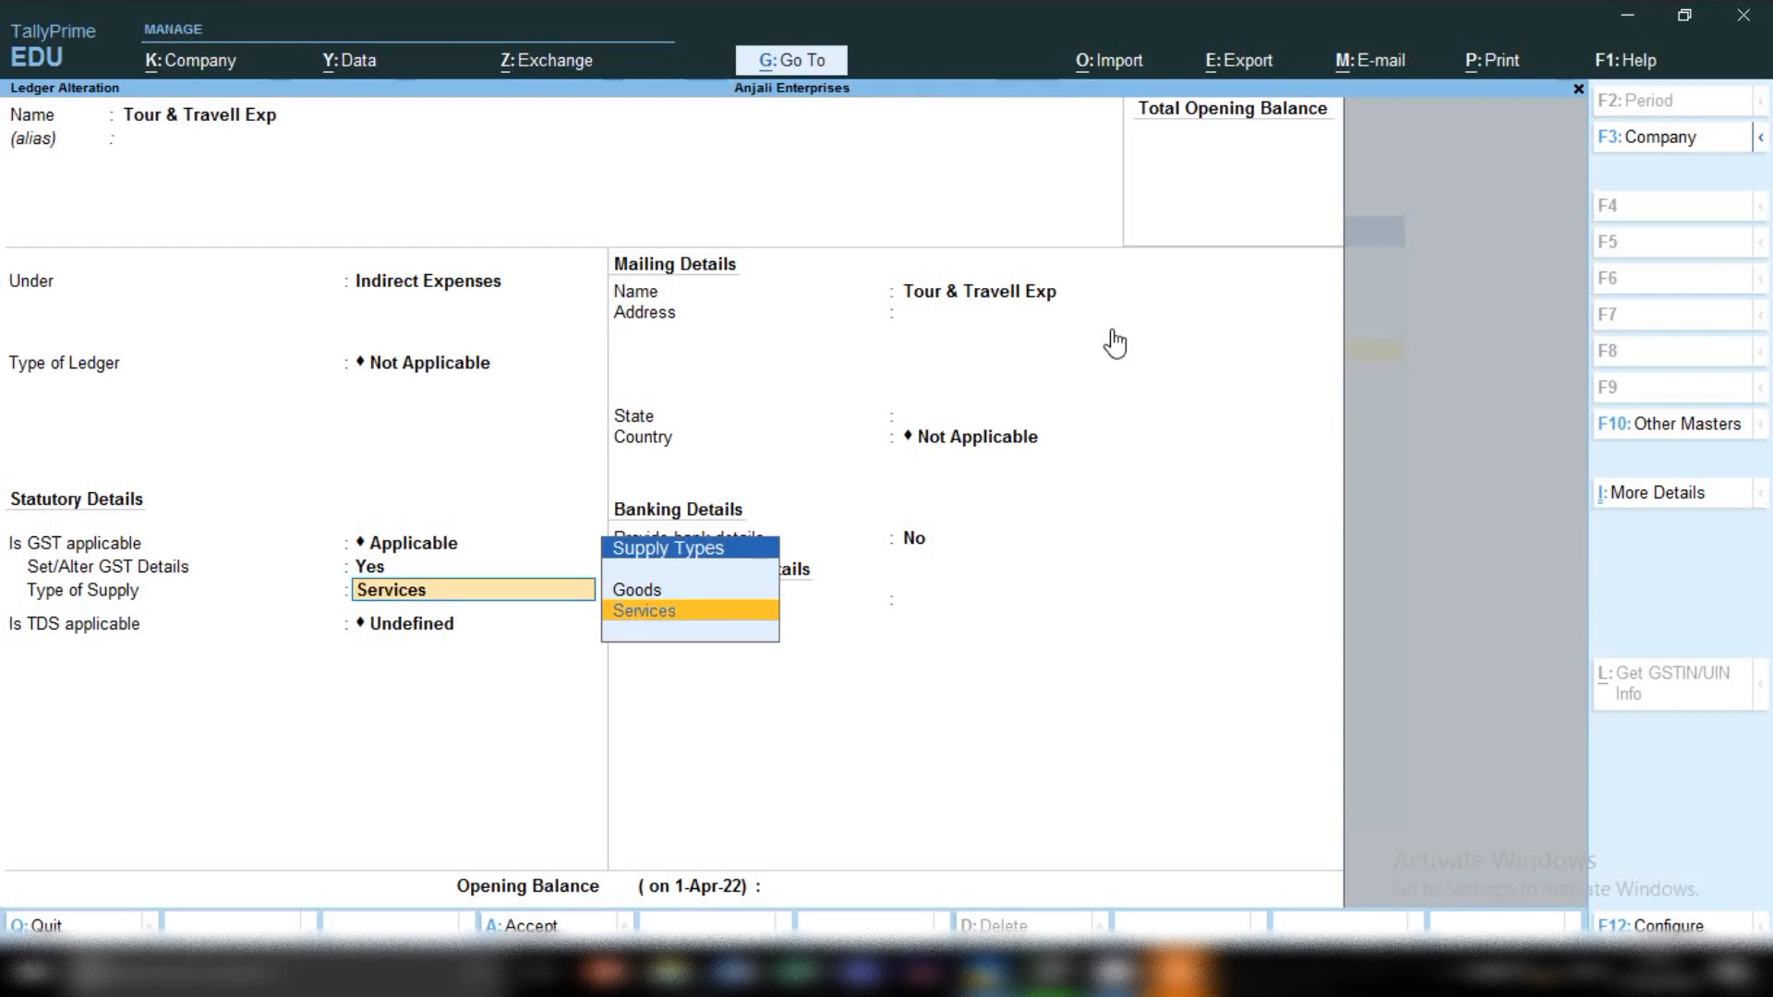
pyautogui.hotkey('ctrl', 'a')
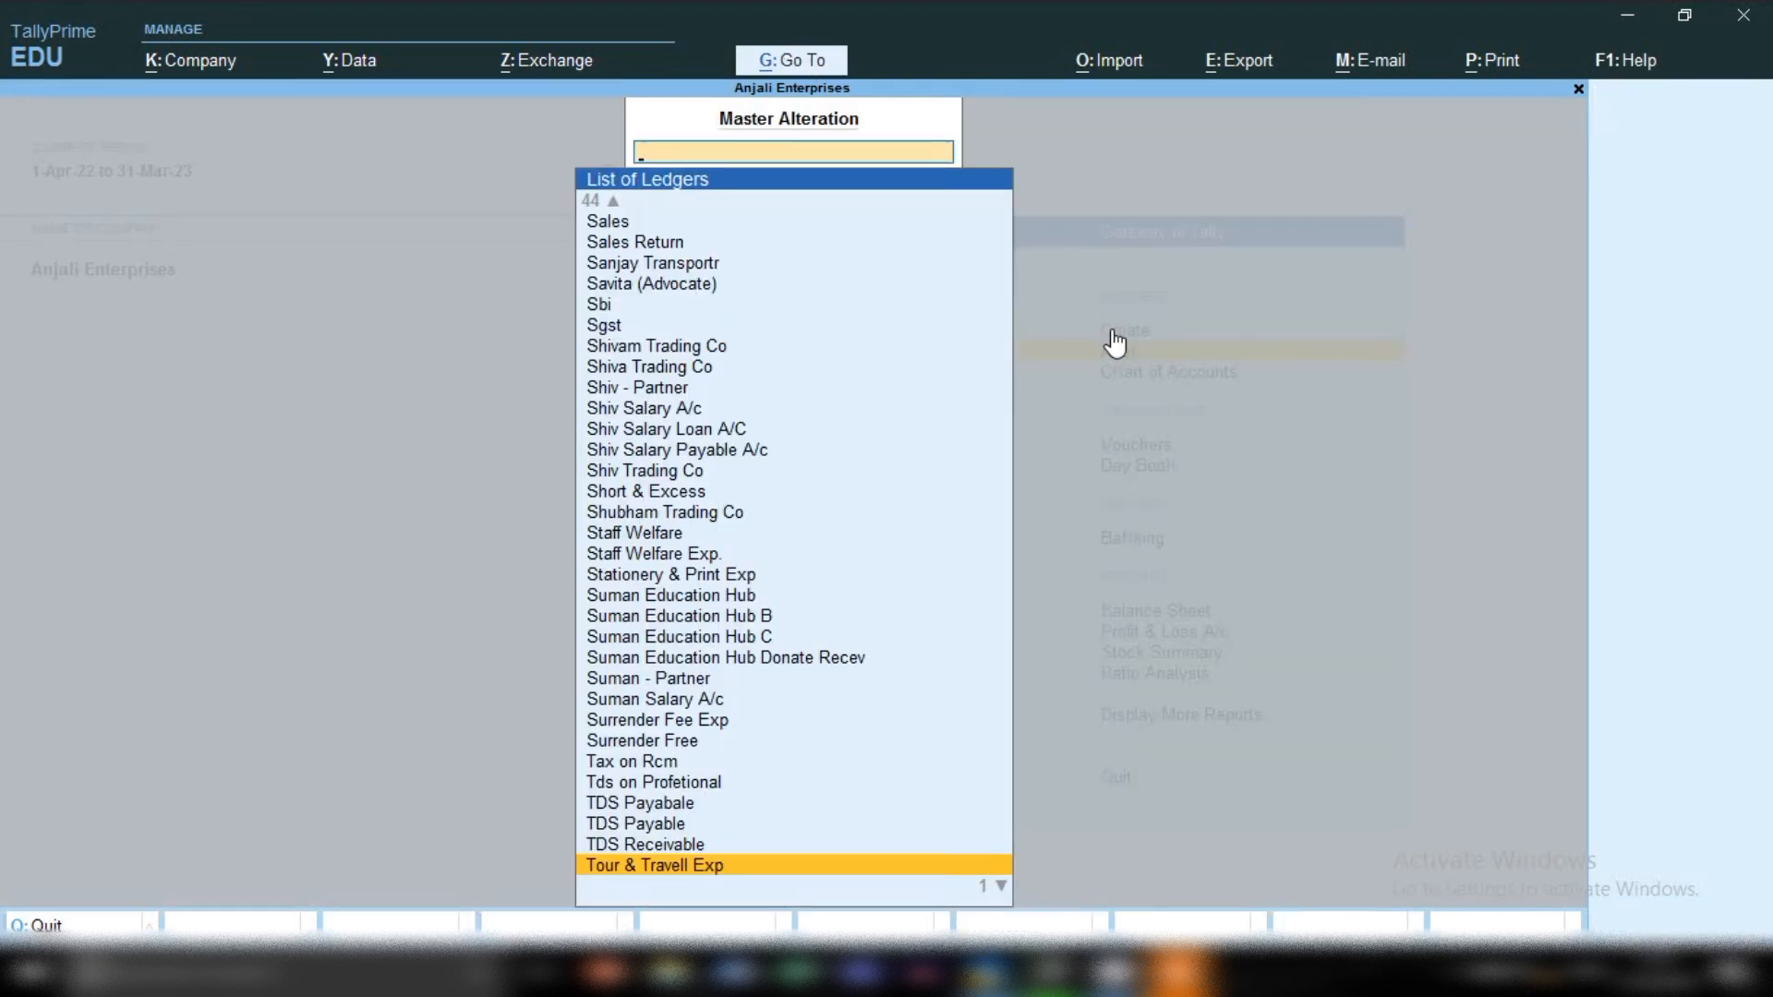
pyautogui.press('Escape')
pyautogui.press('Escape')
pyautogui.press('Escape')
pyautogui.press('Escape')
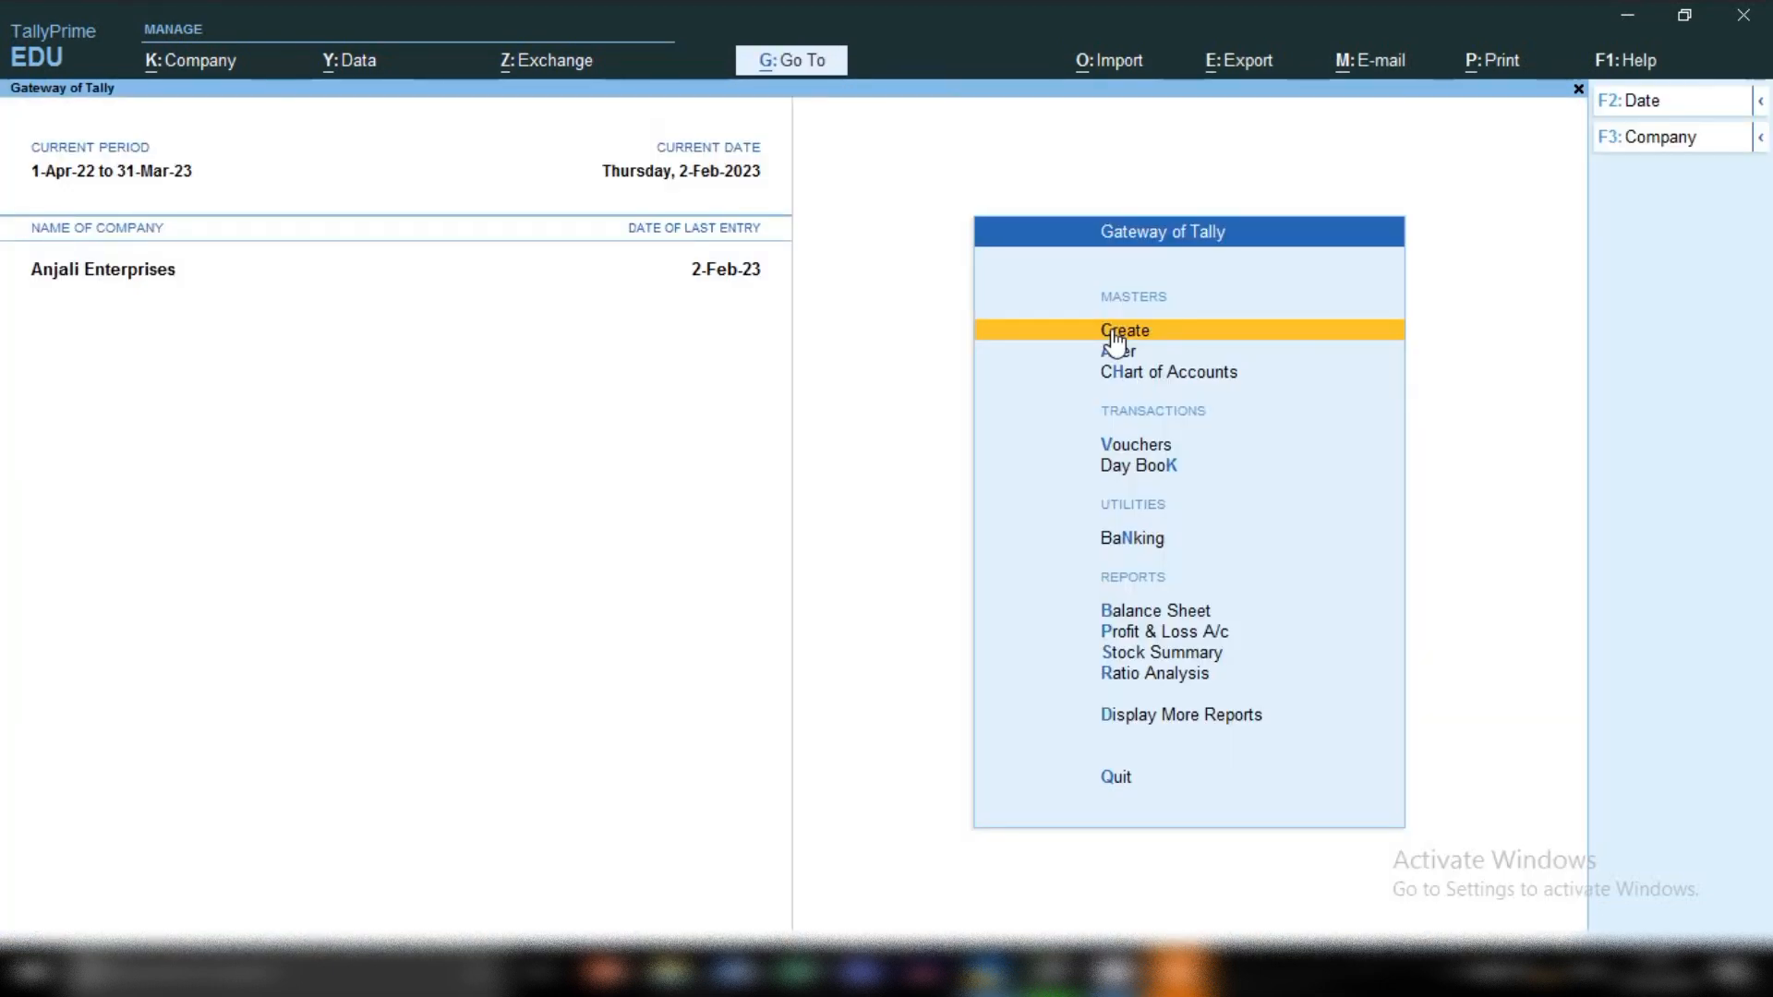
# Step: Start a new purchase voucher and change its mode to Accounting Invoice
pyautogui.press('v')
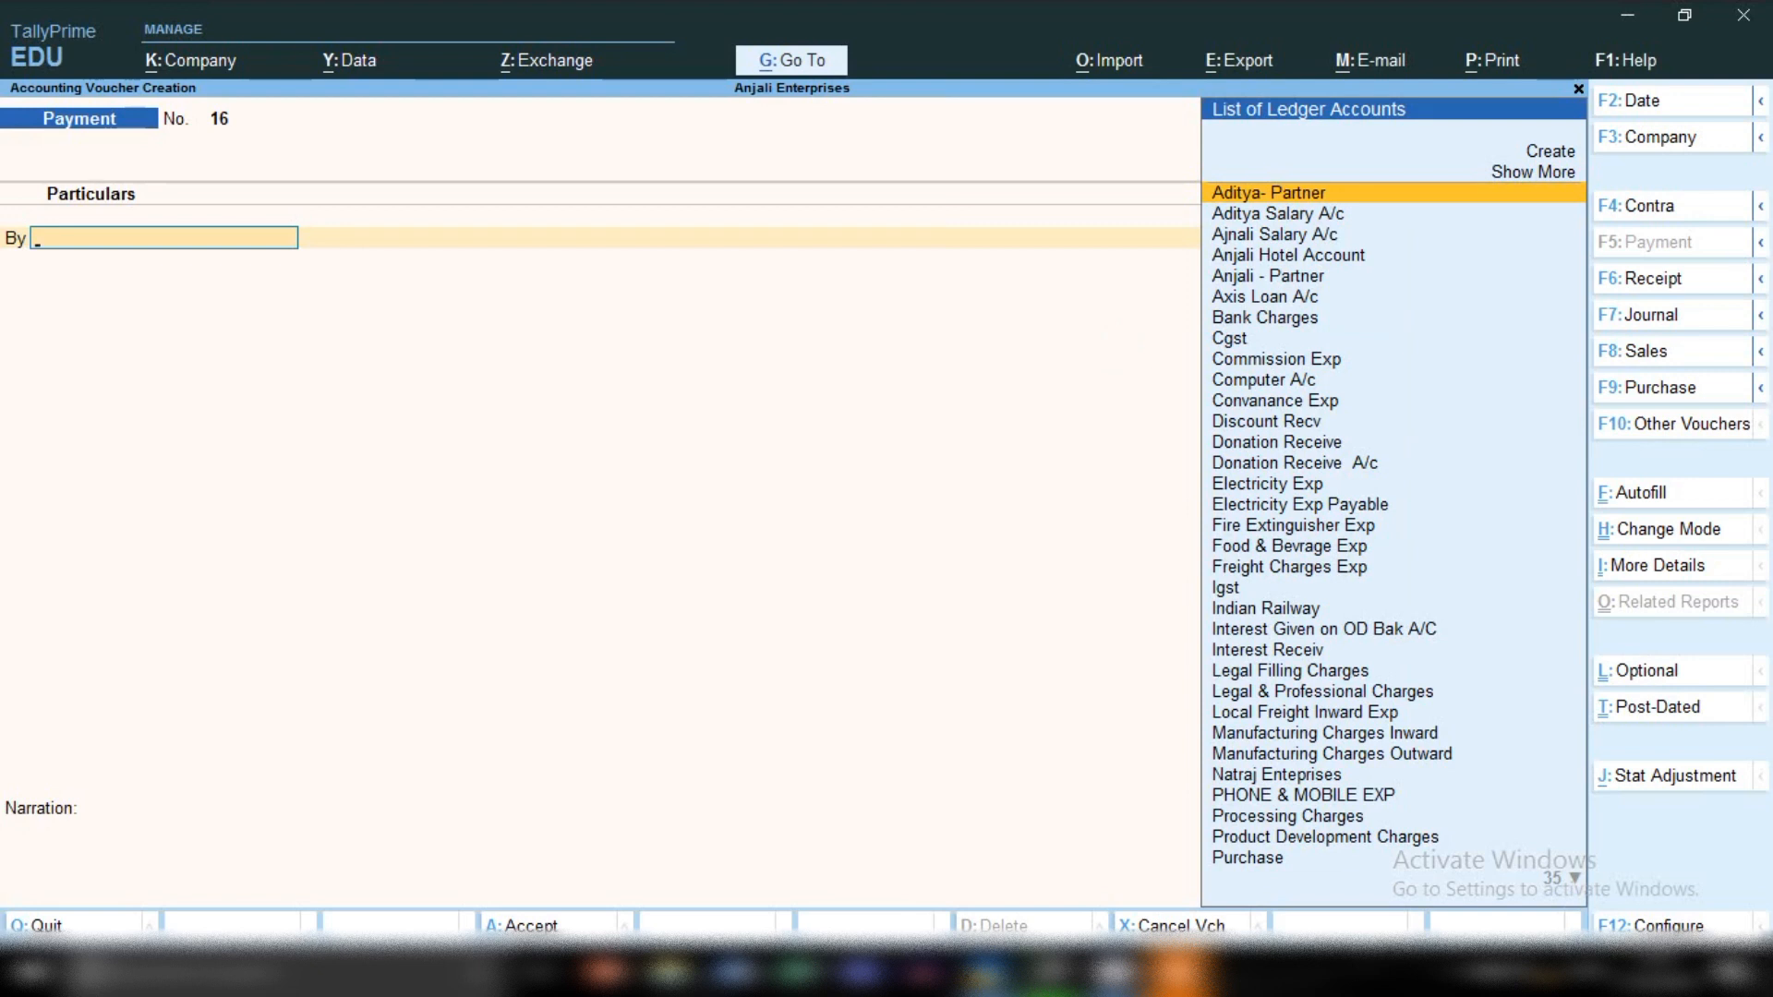
pyautogui.click(1653, 393)
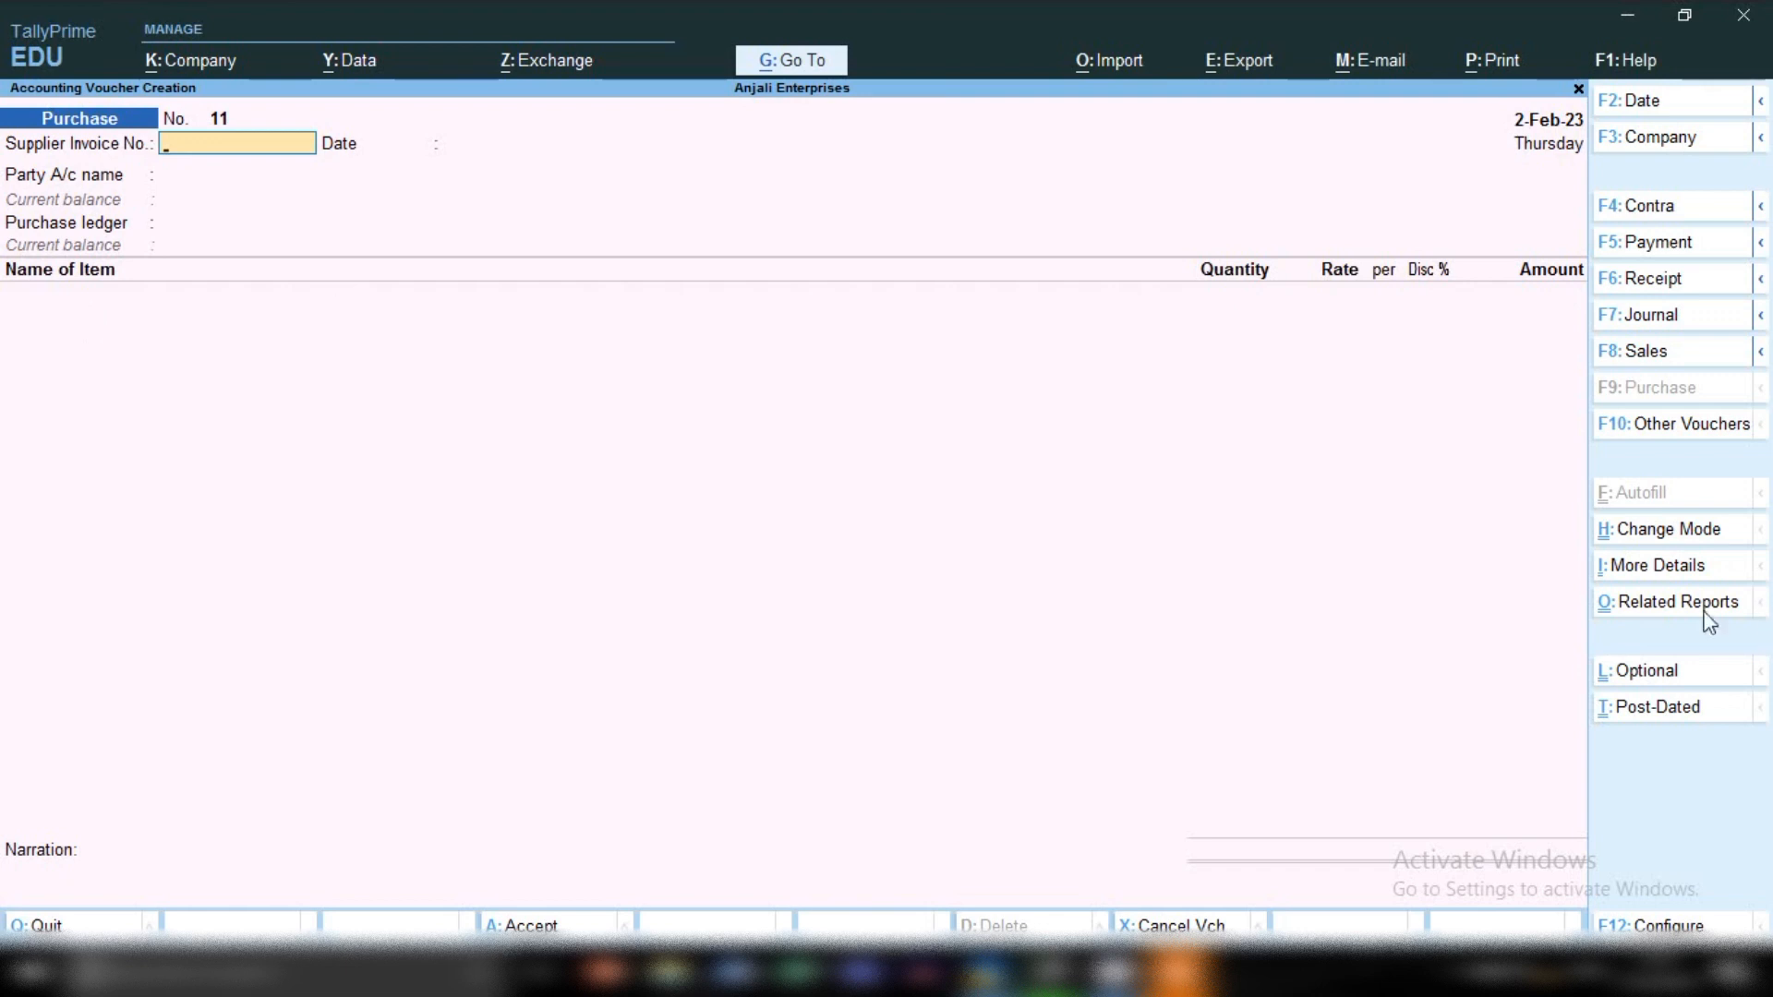
pyautogui.click(1671, 540)
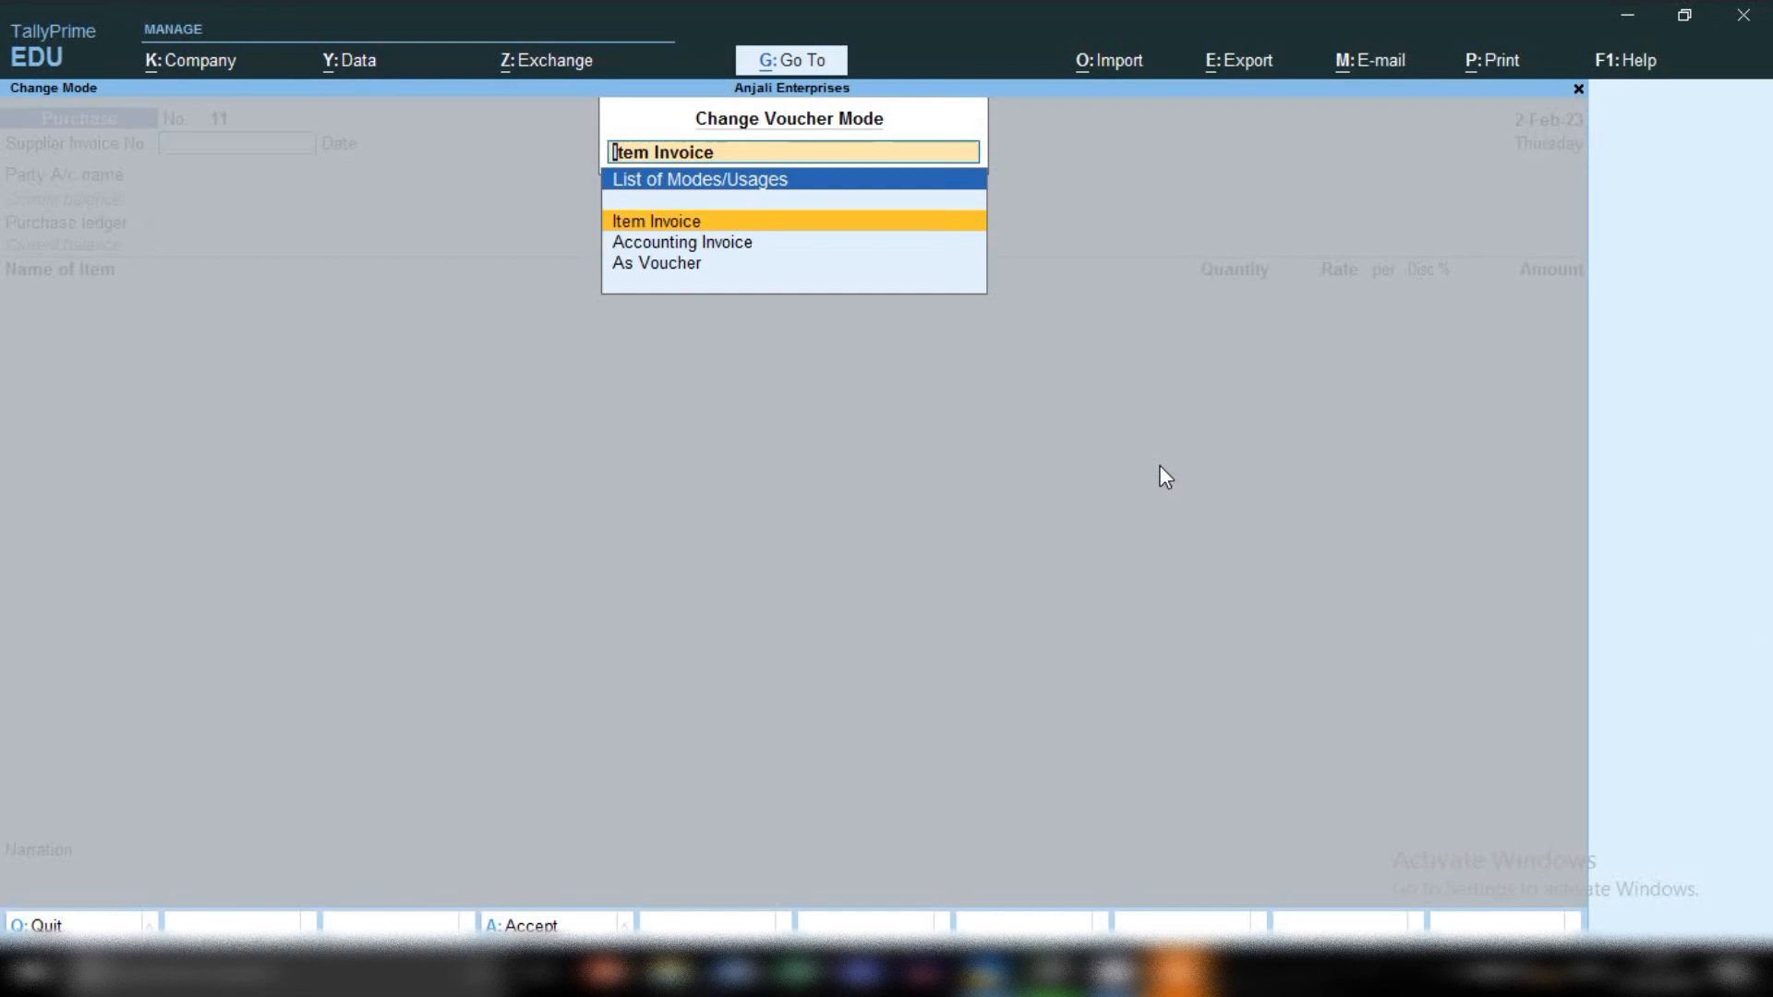
pyautogui.press('Down')
pyautogui.press('Return')
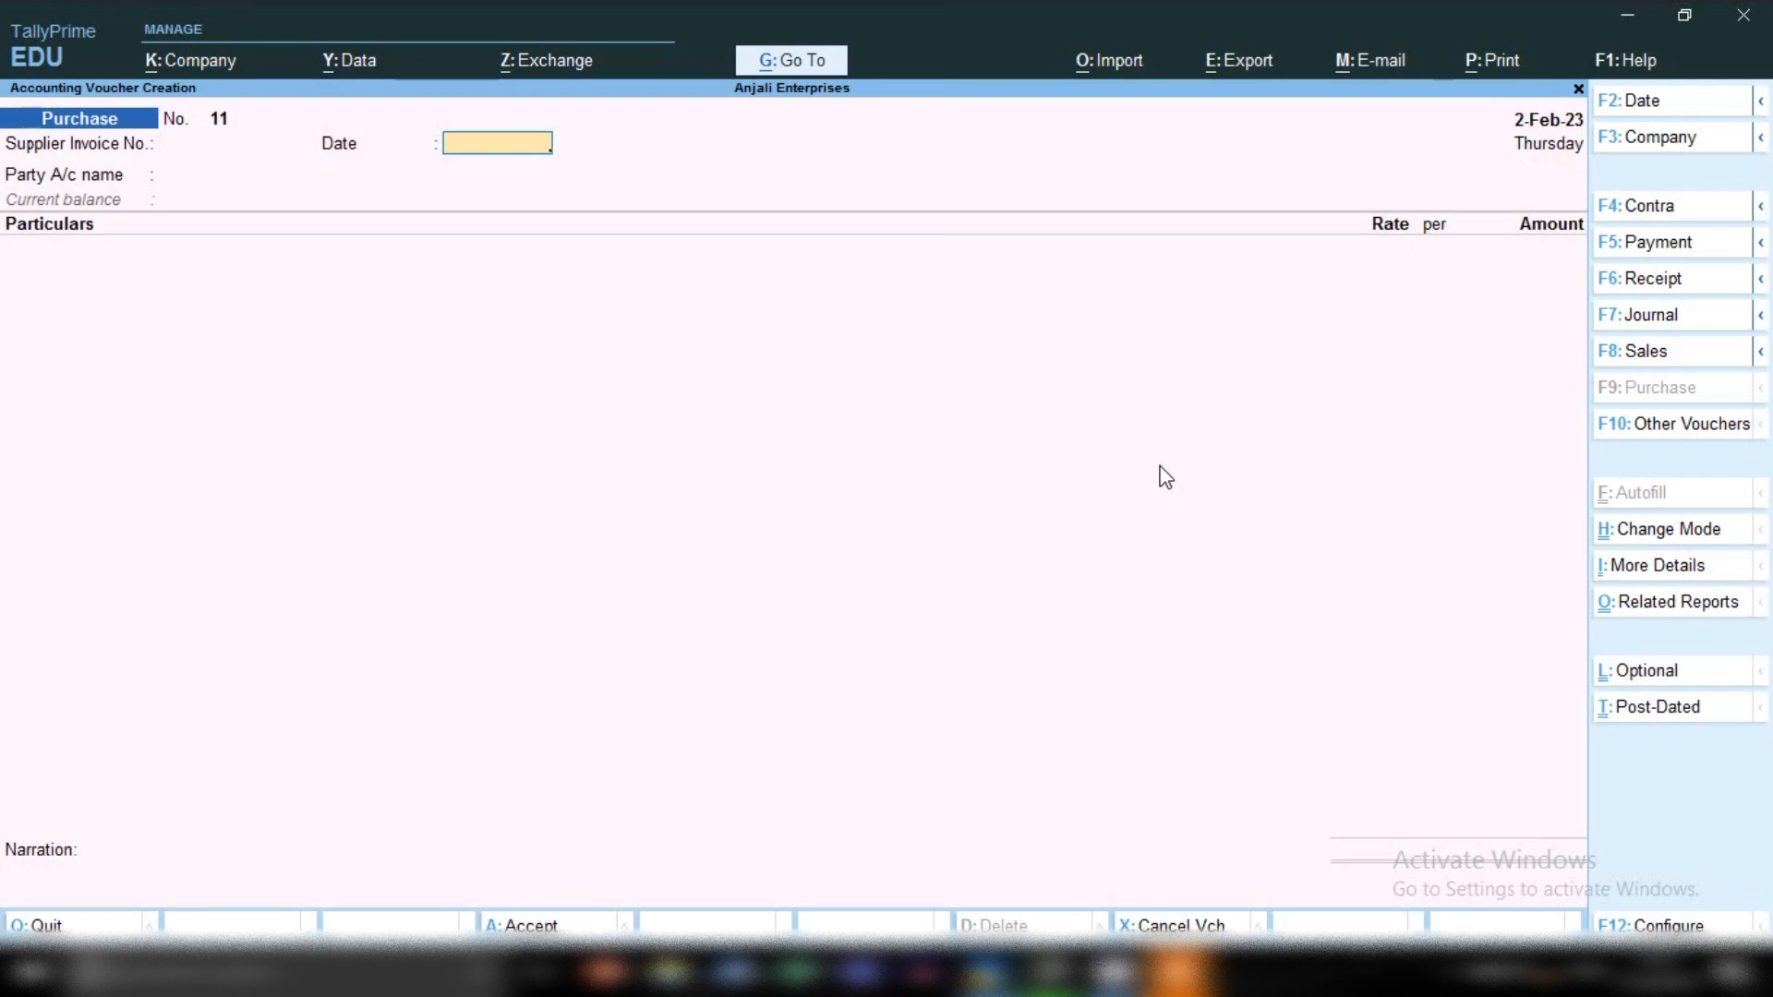
pyautogui.press('F2')
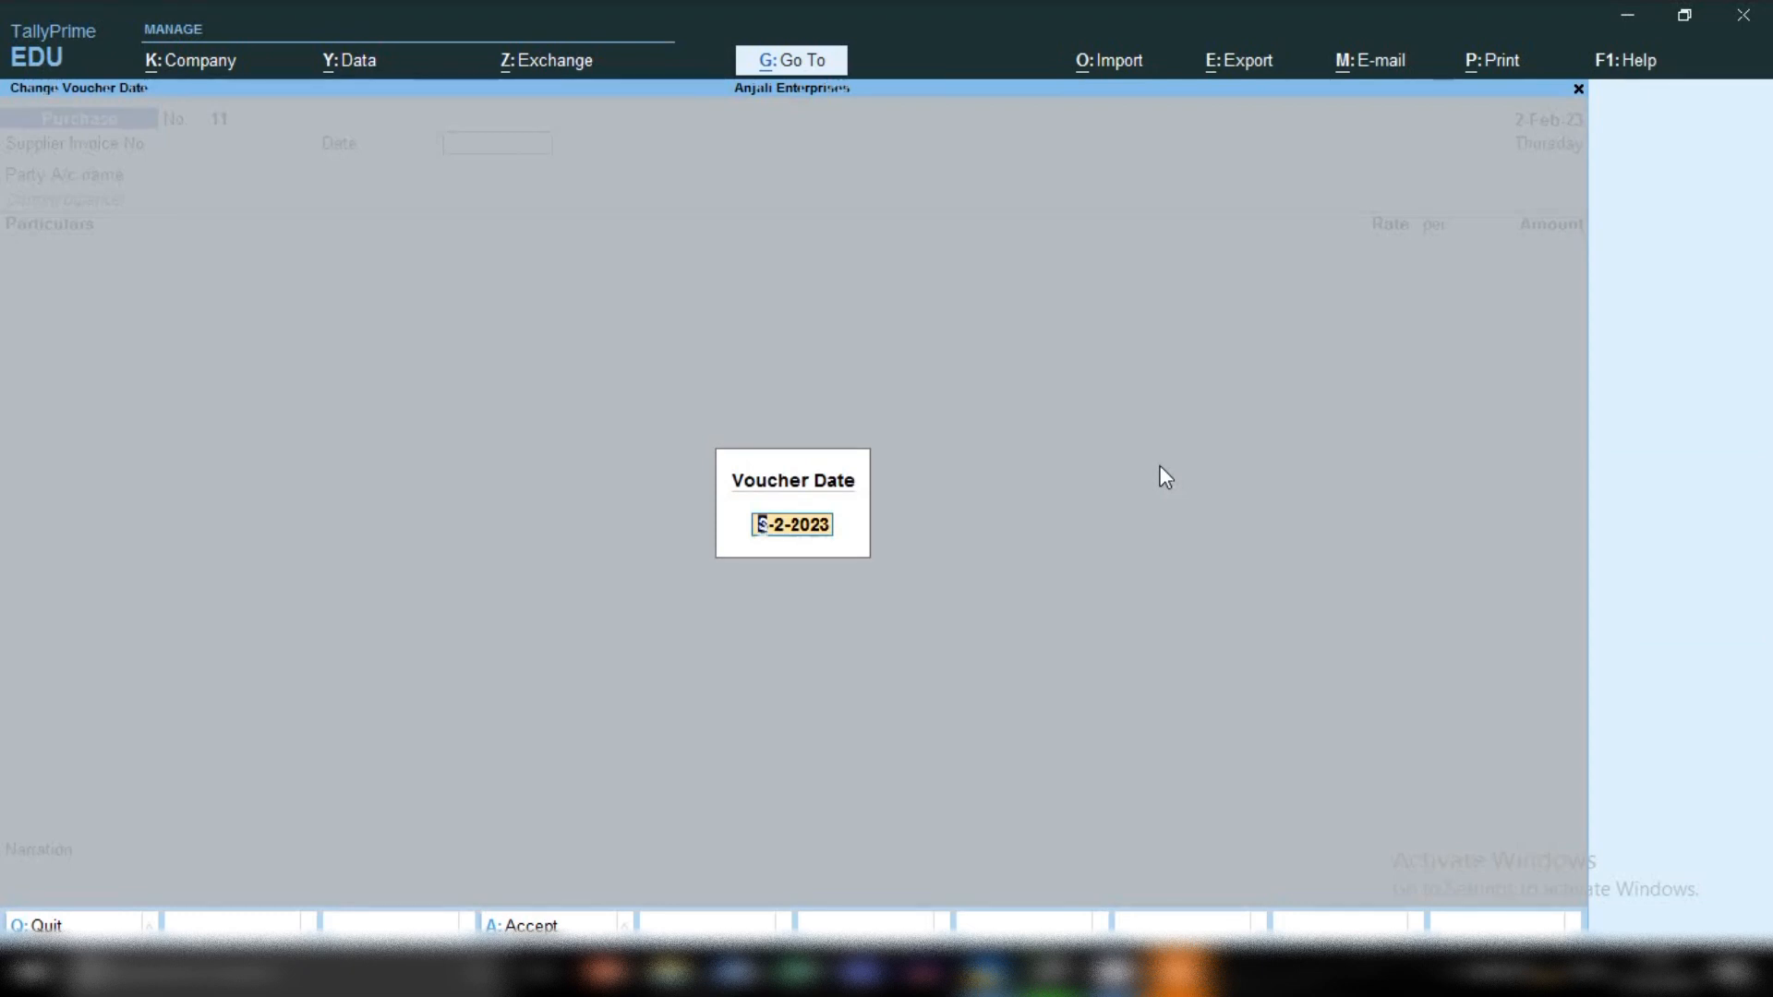
pyautogui.press('BackSpace')
pyautogui.press('Escape')
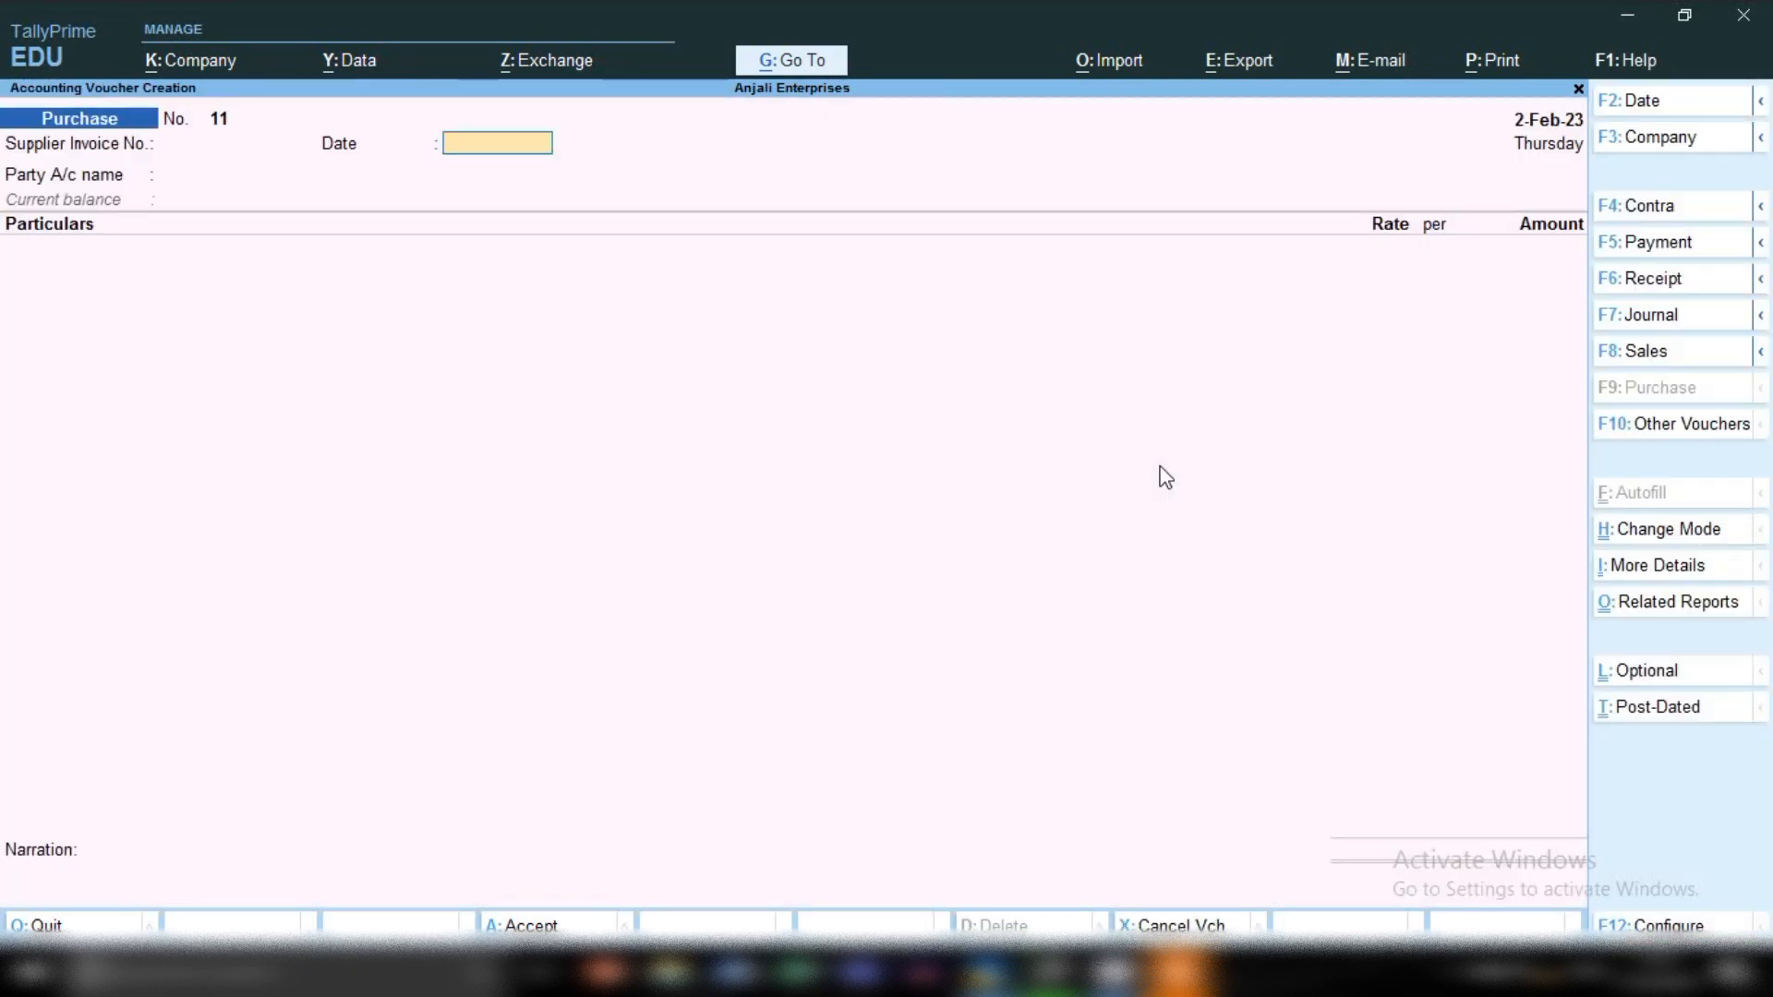
# Step: Set the purchase voucher's supplier invoice number to 126548 and its date to 2-Feb-23
pyautogui.press('Return')
pyautogui.press('BackSpace')
pyautogui.press('BackSpace')
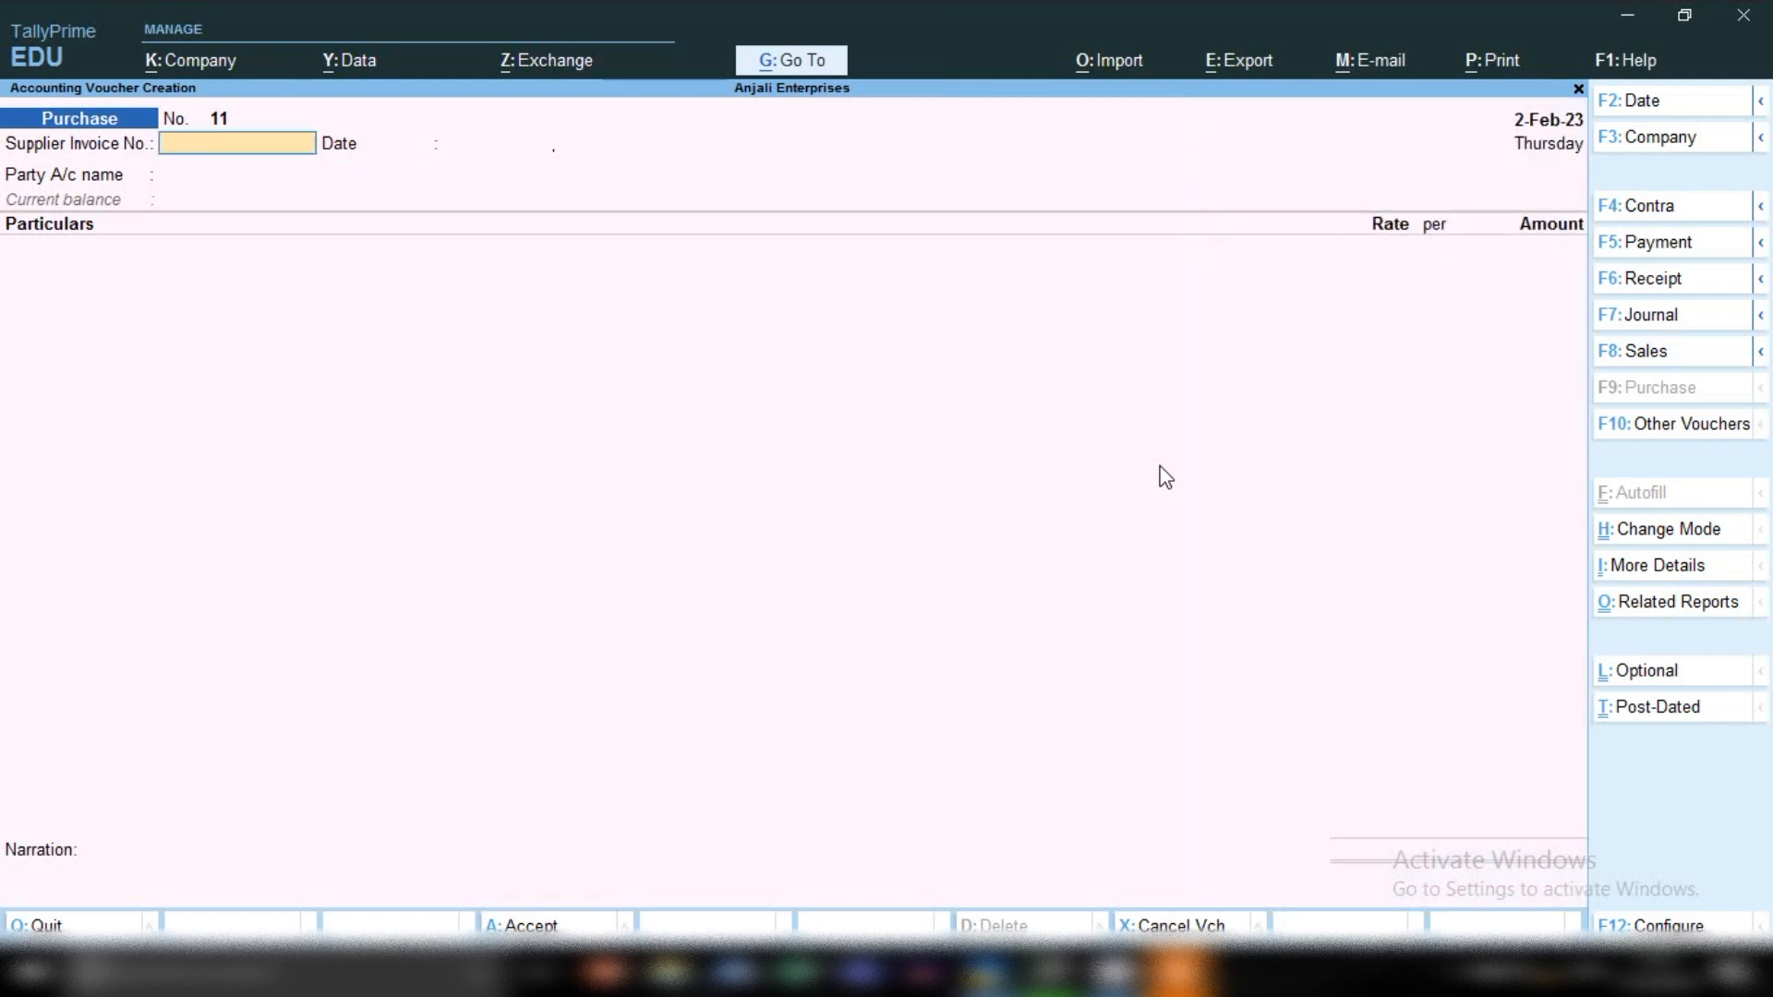
pyautogui.write('126548')
pyautogui.press('Return')
pyautogui.press('Return')
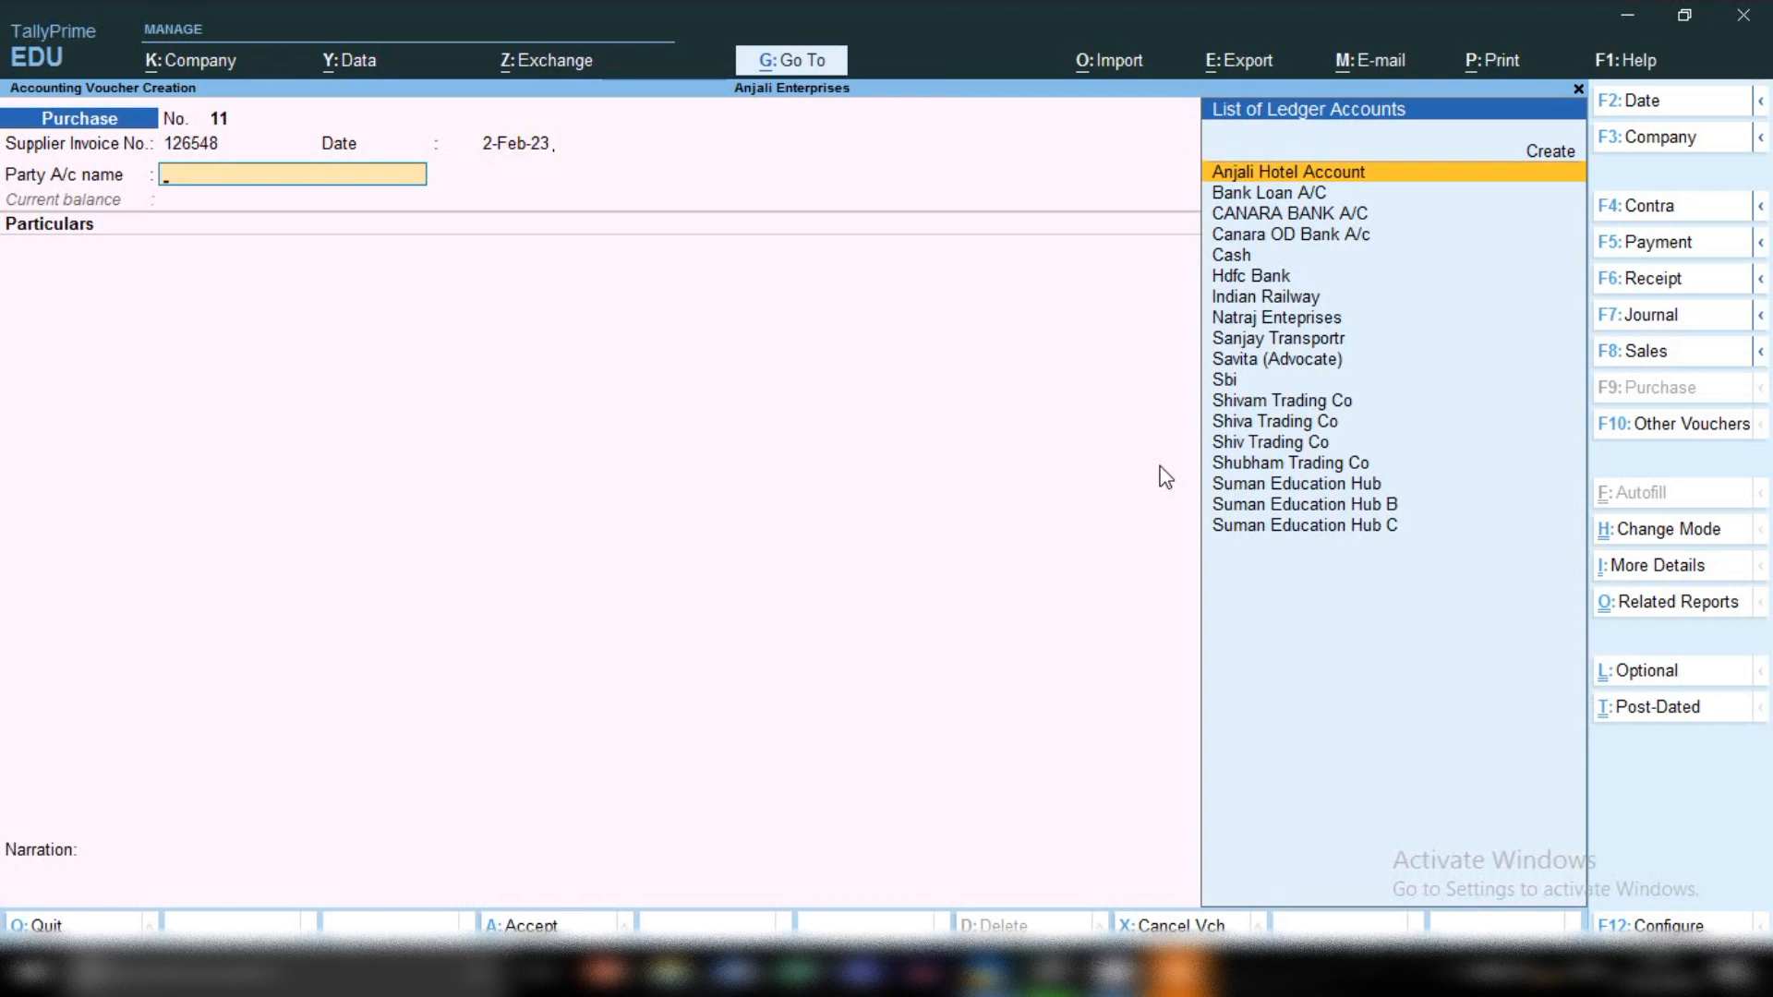
# Step: Choose Indian Railway as the party account and accept its supplementary details without changes
pyautogui.write('In')
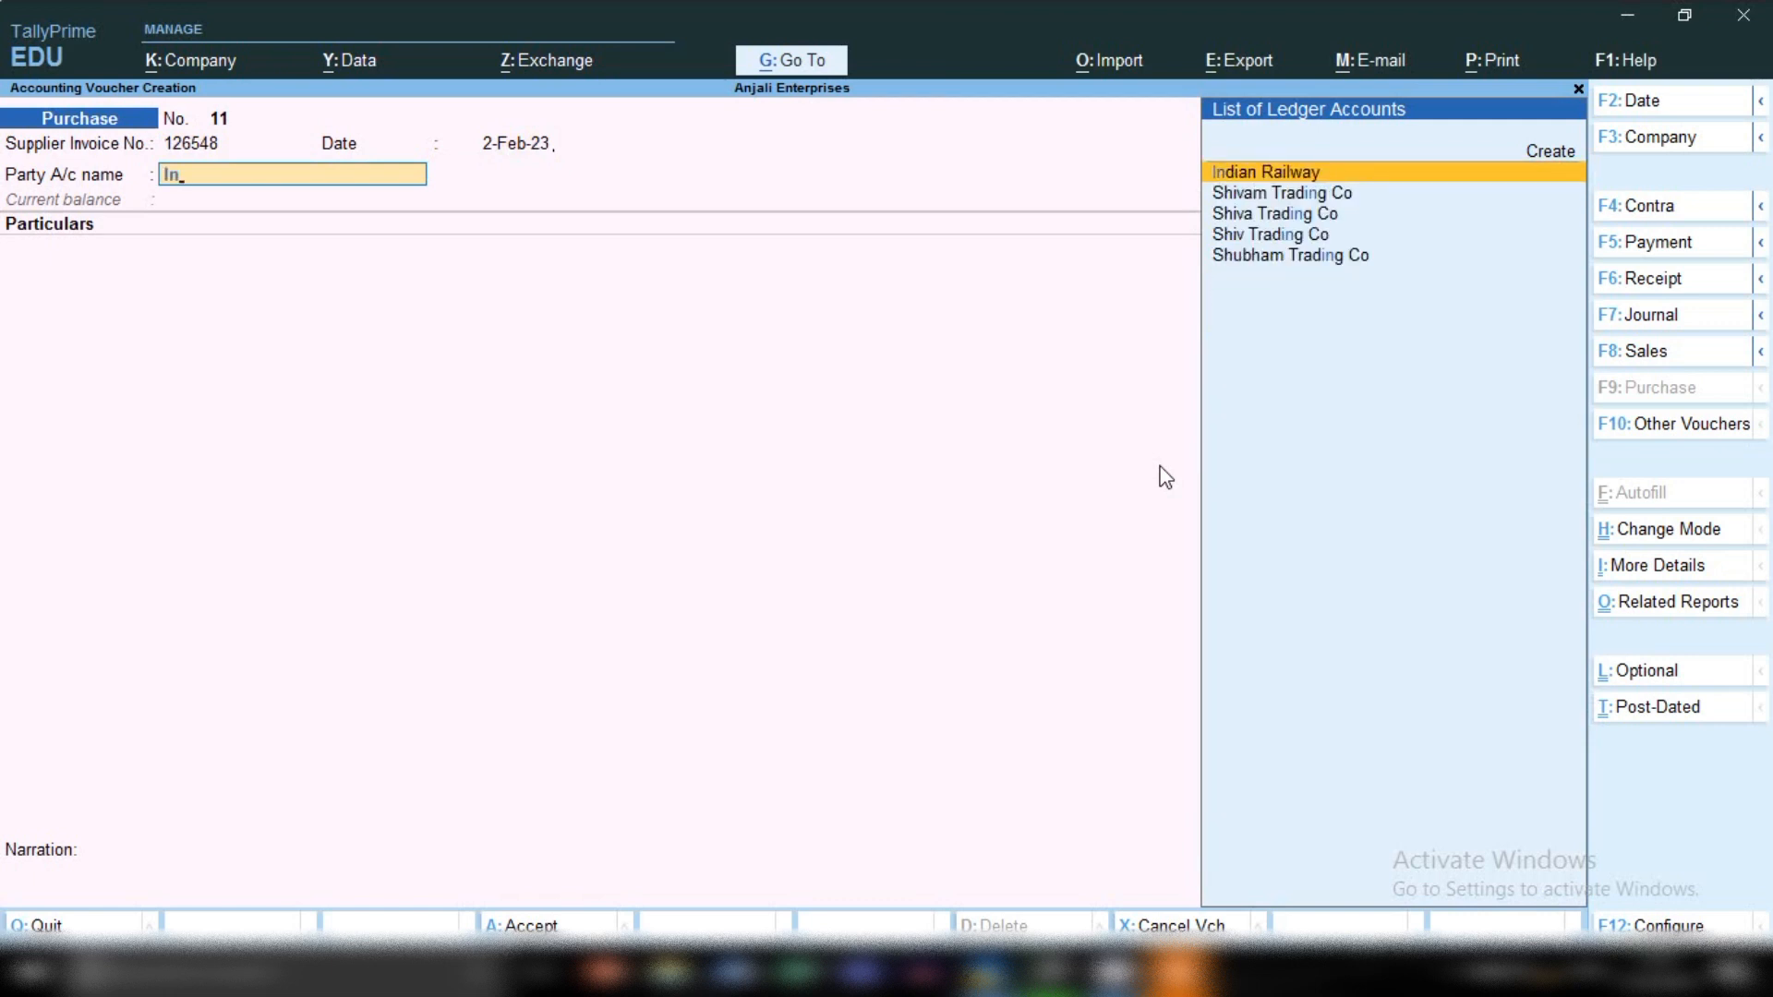
pyautogui.press('Return')
pyautogui.press('Return')
pyautogui.press('Return')
pyautogui.press('Return')
pyautogui.press('Return')
pyautogui.press('Return')
pyautogui.press('Return')
pyautogui.press('Return')
pyautogui.press('Return')
pyautogui.press('Return')
pyautogui.press('Return')
pyautogui.press('Return')
pyautogui.press('Return')
pyautogui.press('Return')
pyautogui.press('Return')
pyautogui.press('Return')
pyautogui.press('Return')
pyautogui.press('Return')
pyautogui.press('Return')
pyautogui.press('Return')
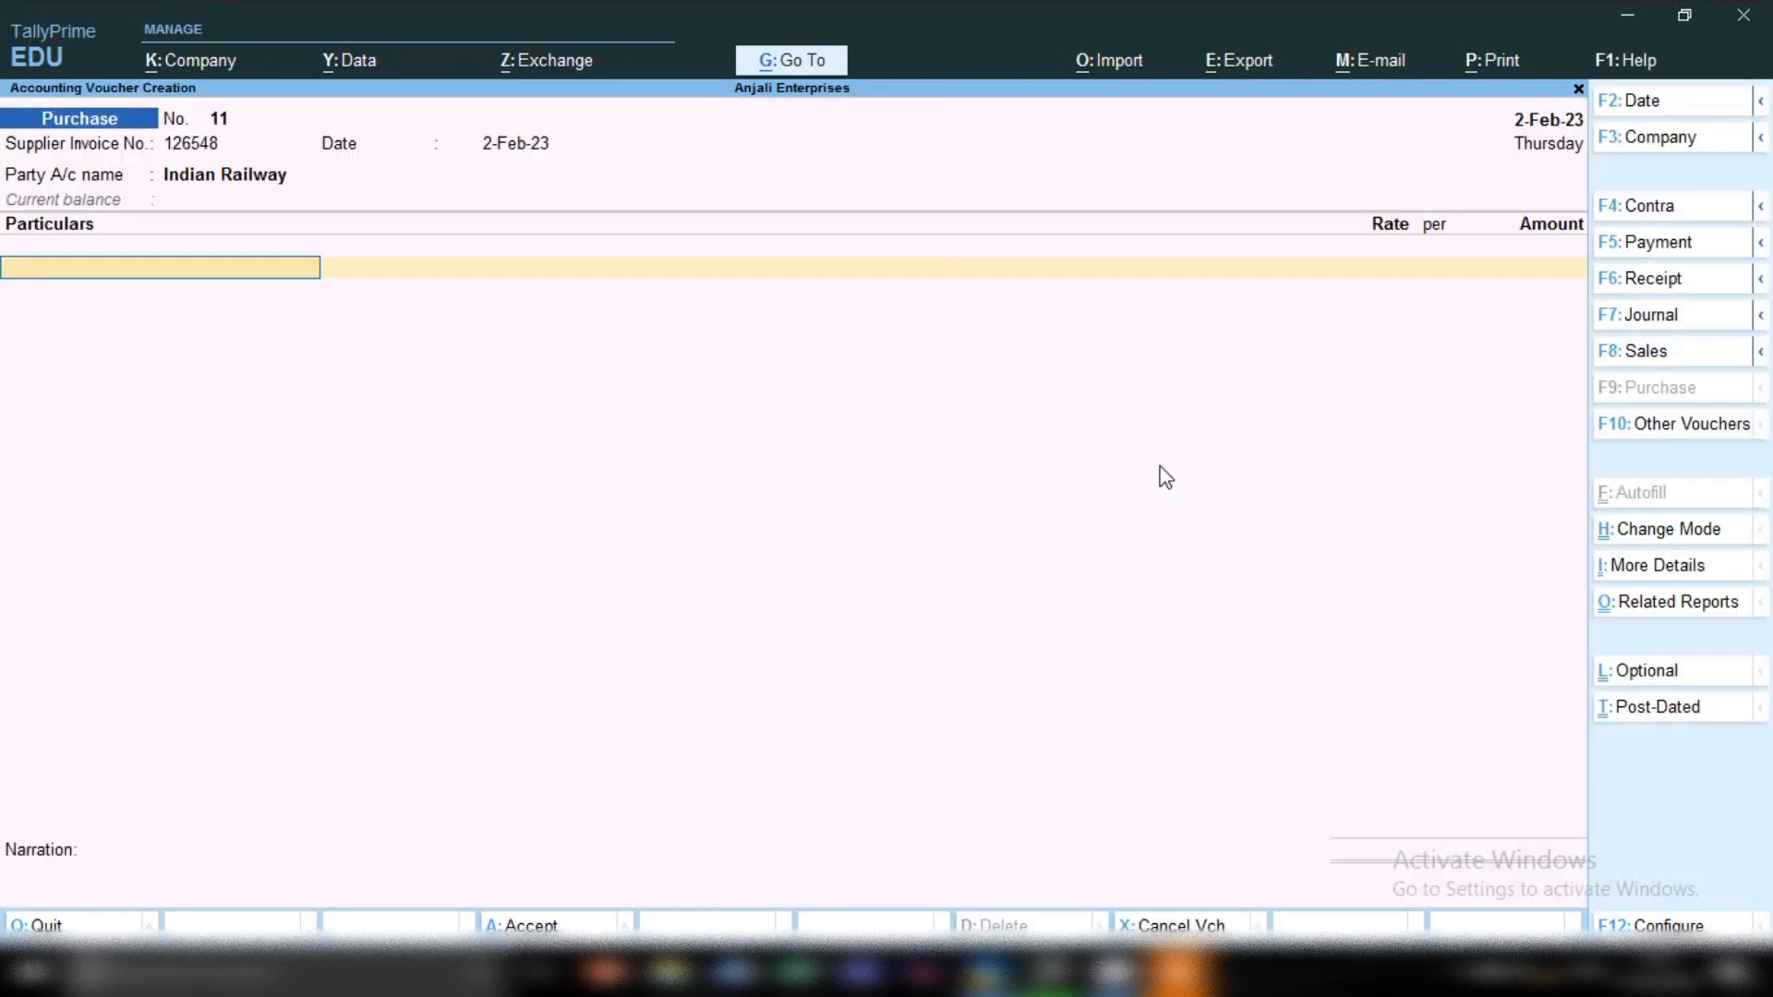
# Step: Add the Tour & Travell Exp ledger to the particulars with an amount of 2,000
pyautogui.write('To')
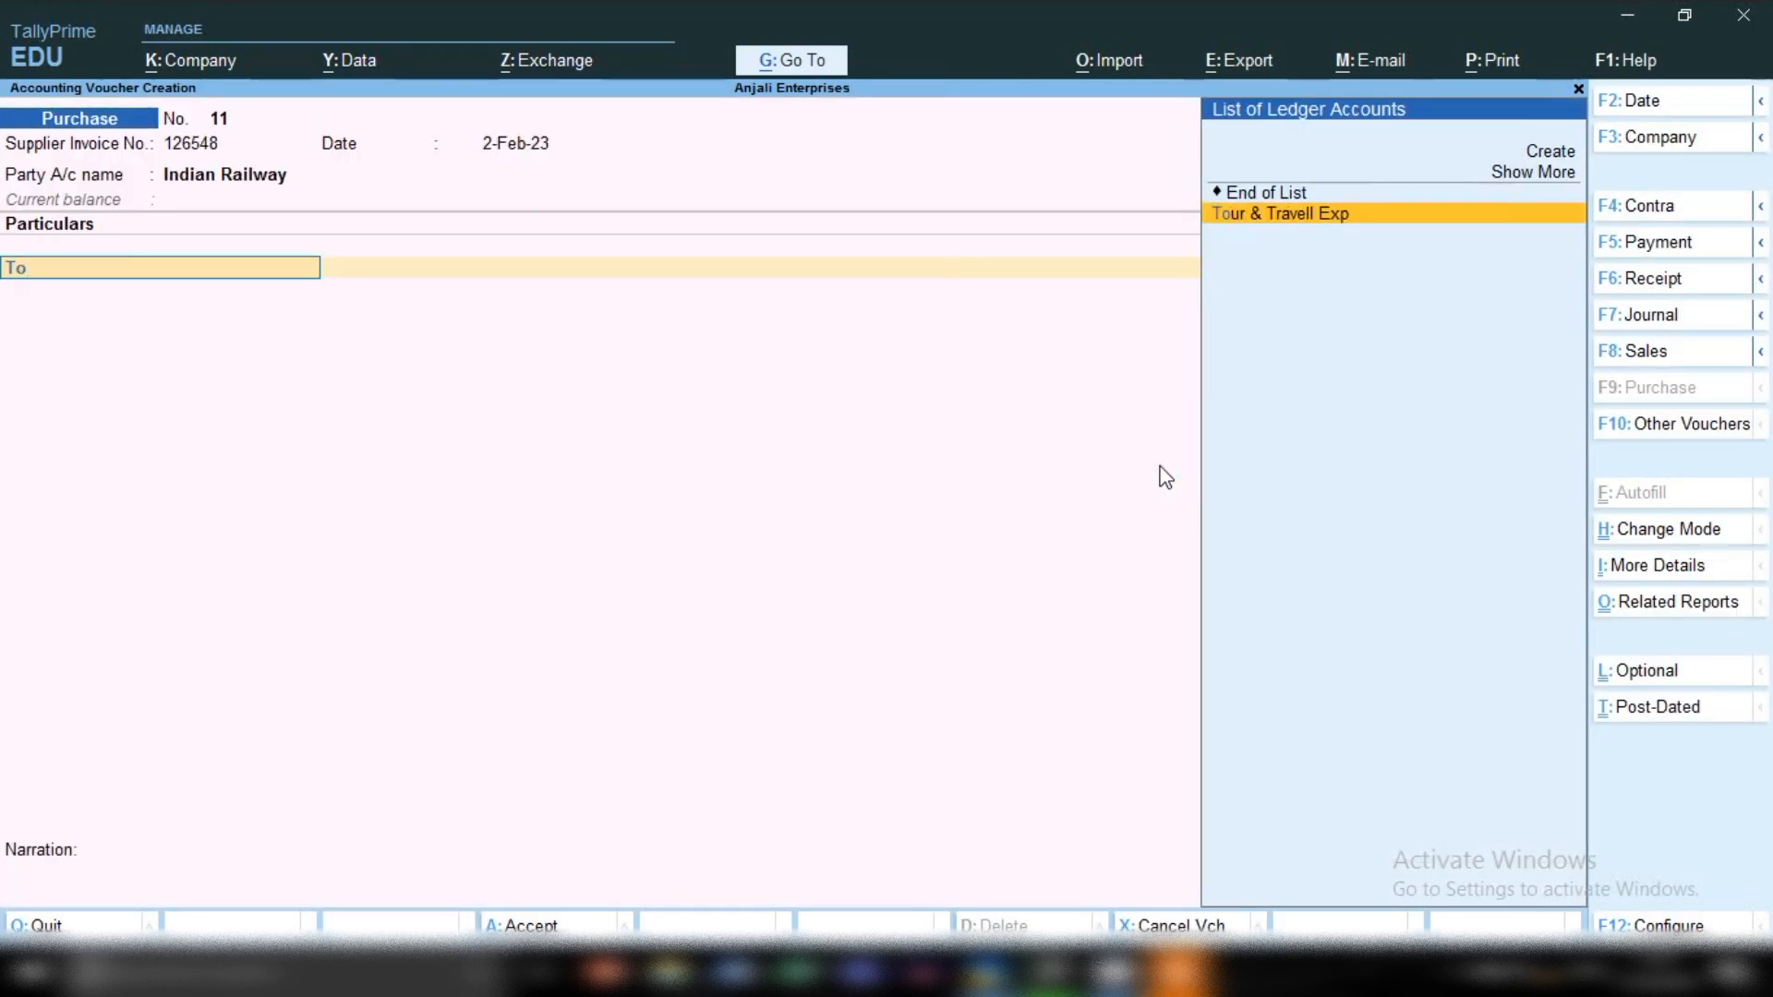
pyautogui.press('Return')
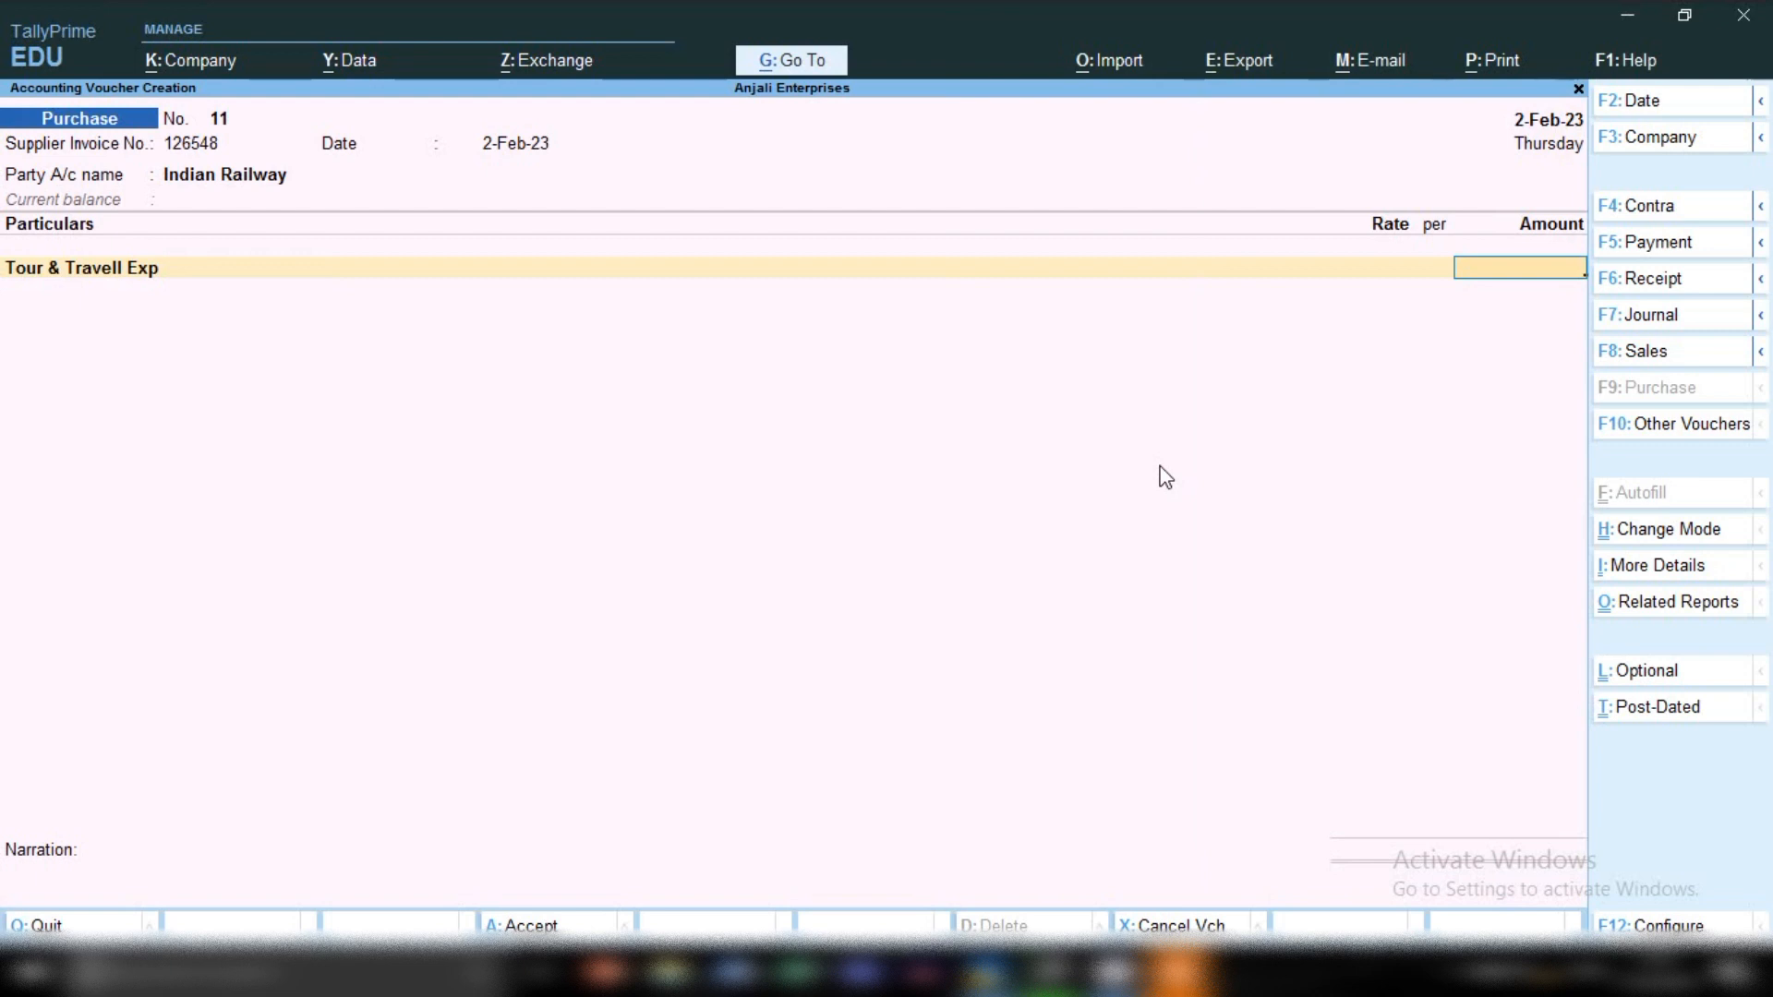
pyautogui.write('000')
pyautogui.press('Return')
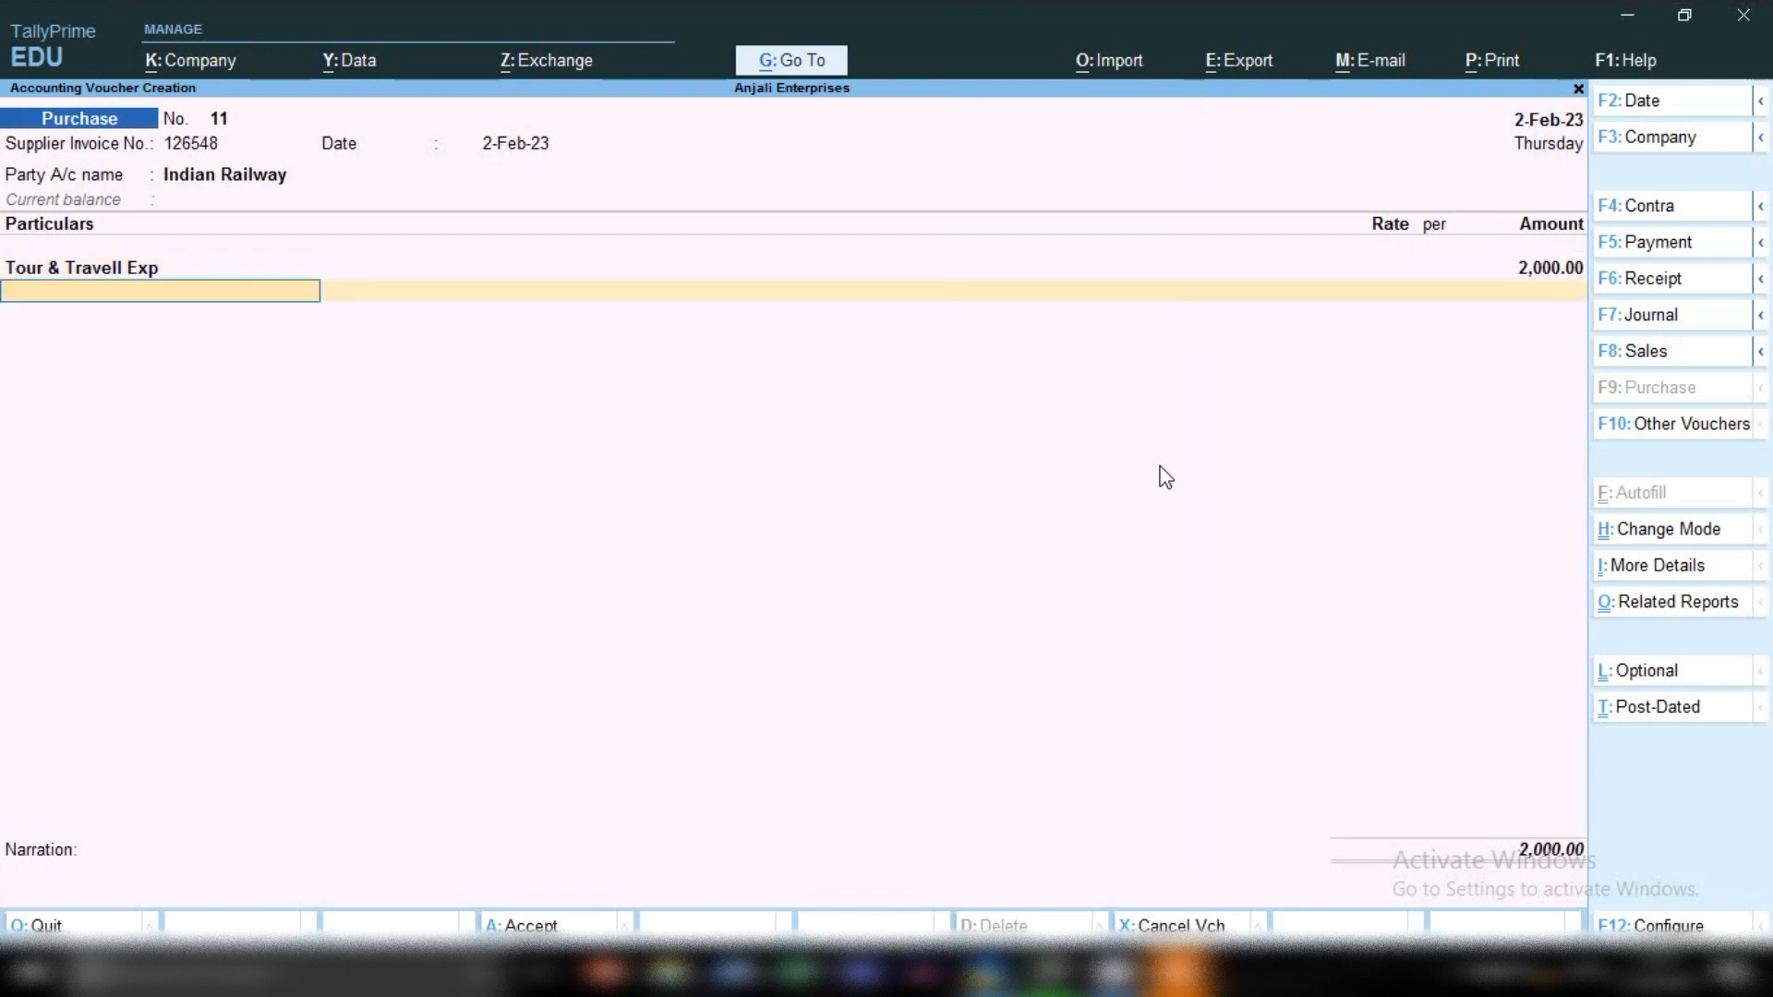
# Step: Add the Cgst and Sgst ledgers below the travel expense, using their automatically calculated amounts
pyautogui.write('Cgs')
pyautogui.press('Return')
pyautogui.press('Return')
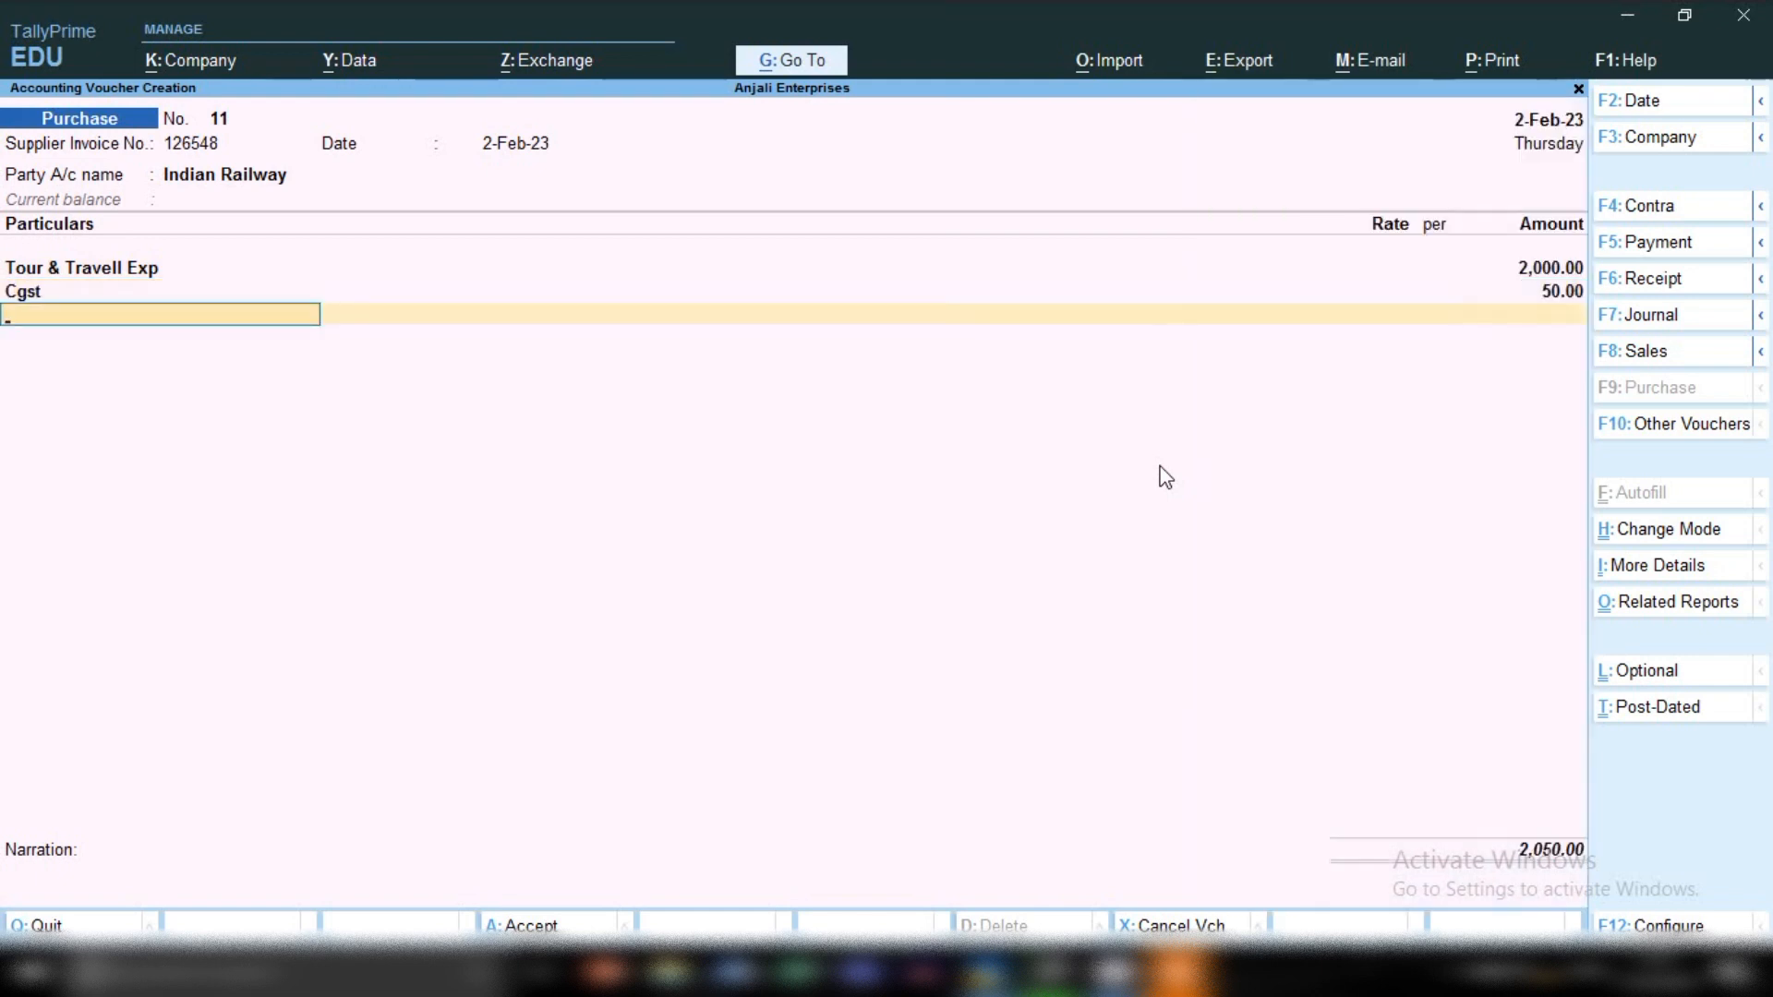
pyautogui.write('Sgs')
pyautogui.press('Return')
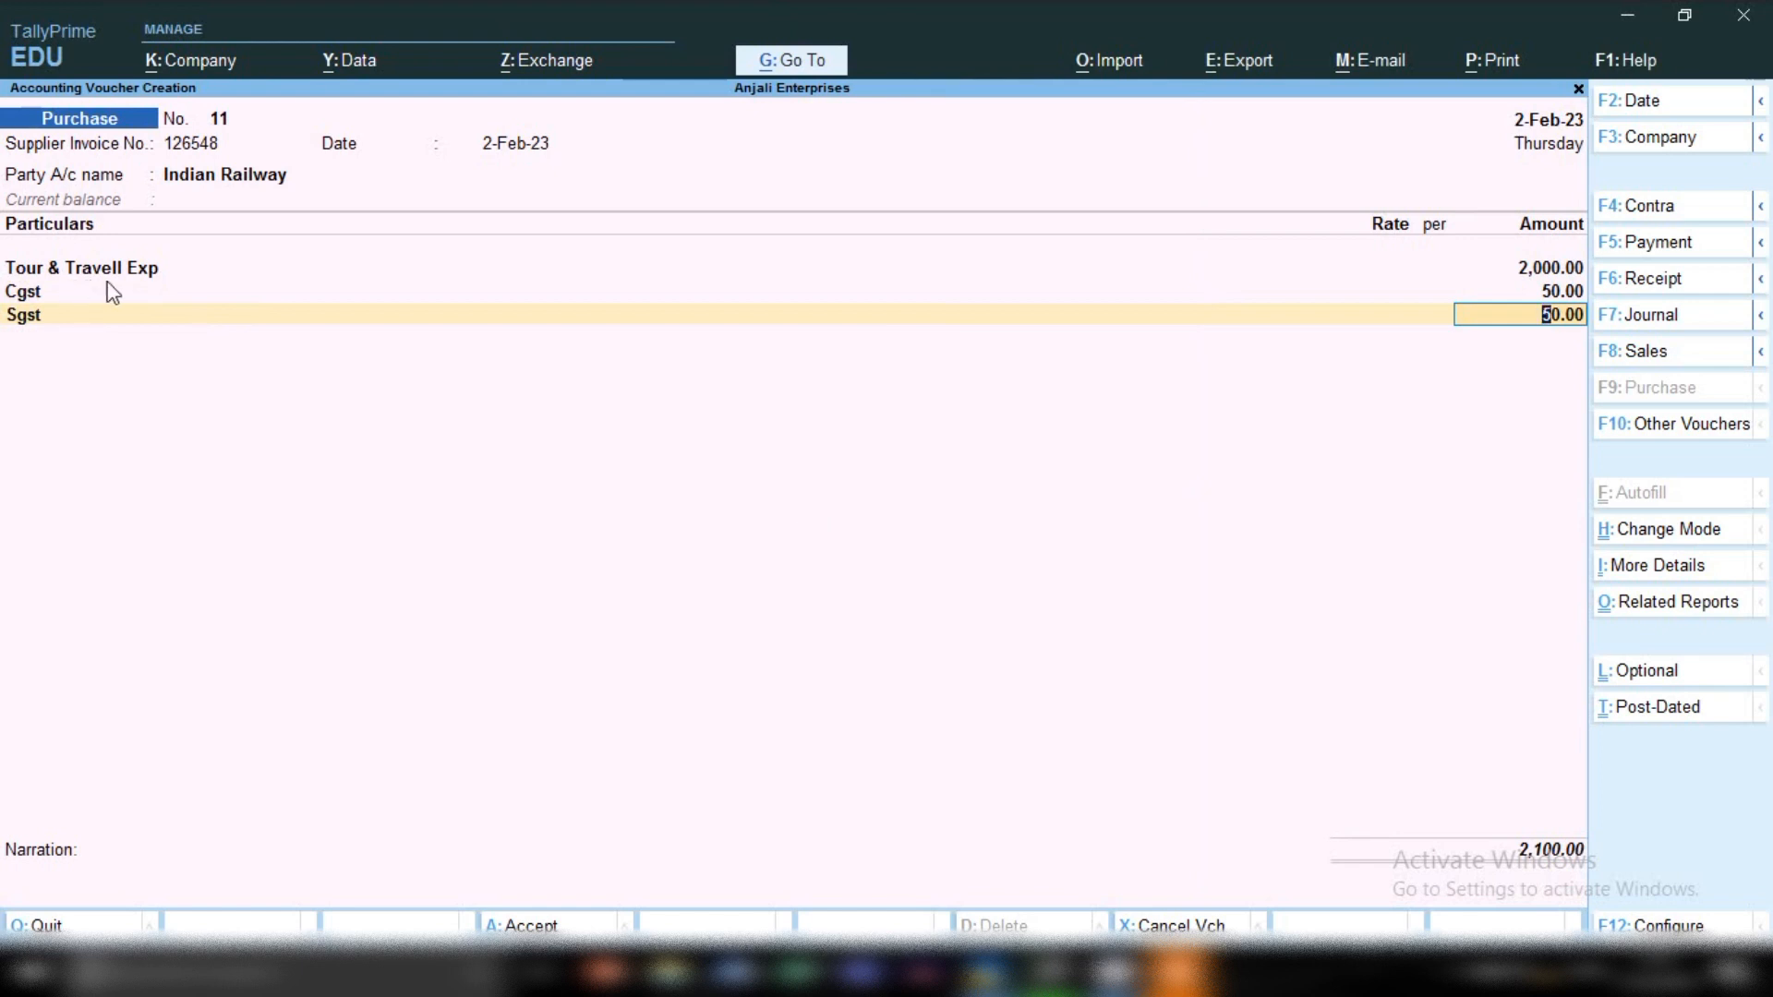
# Step: Return to the Tour & Travell Exp line and set Show more configurations and Provide Additional Descriptions for Ledgers to Yes in the voucher configuration
pyautogui.click(139, 267)
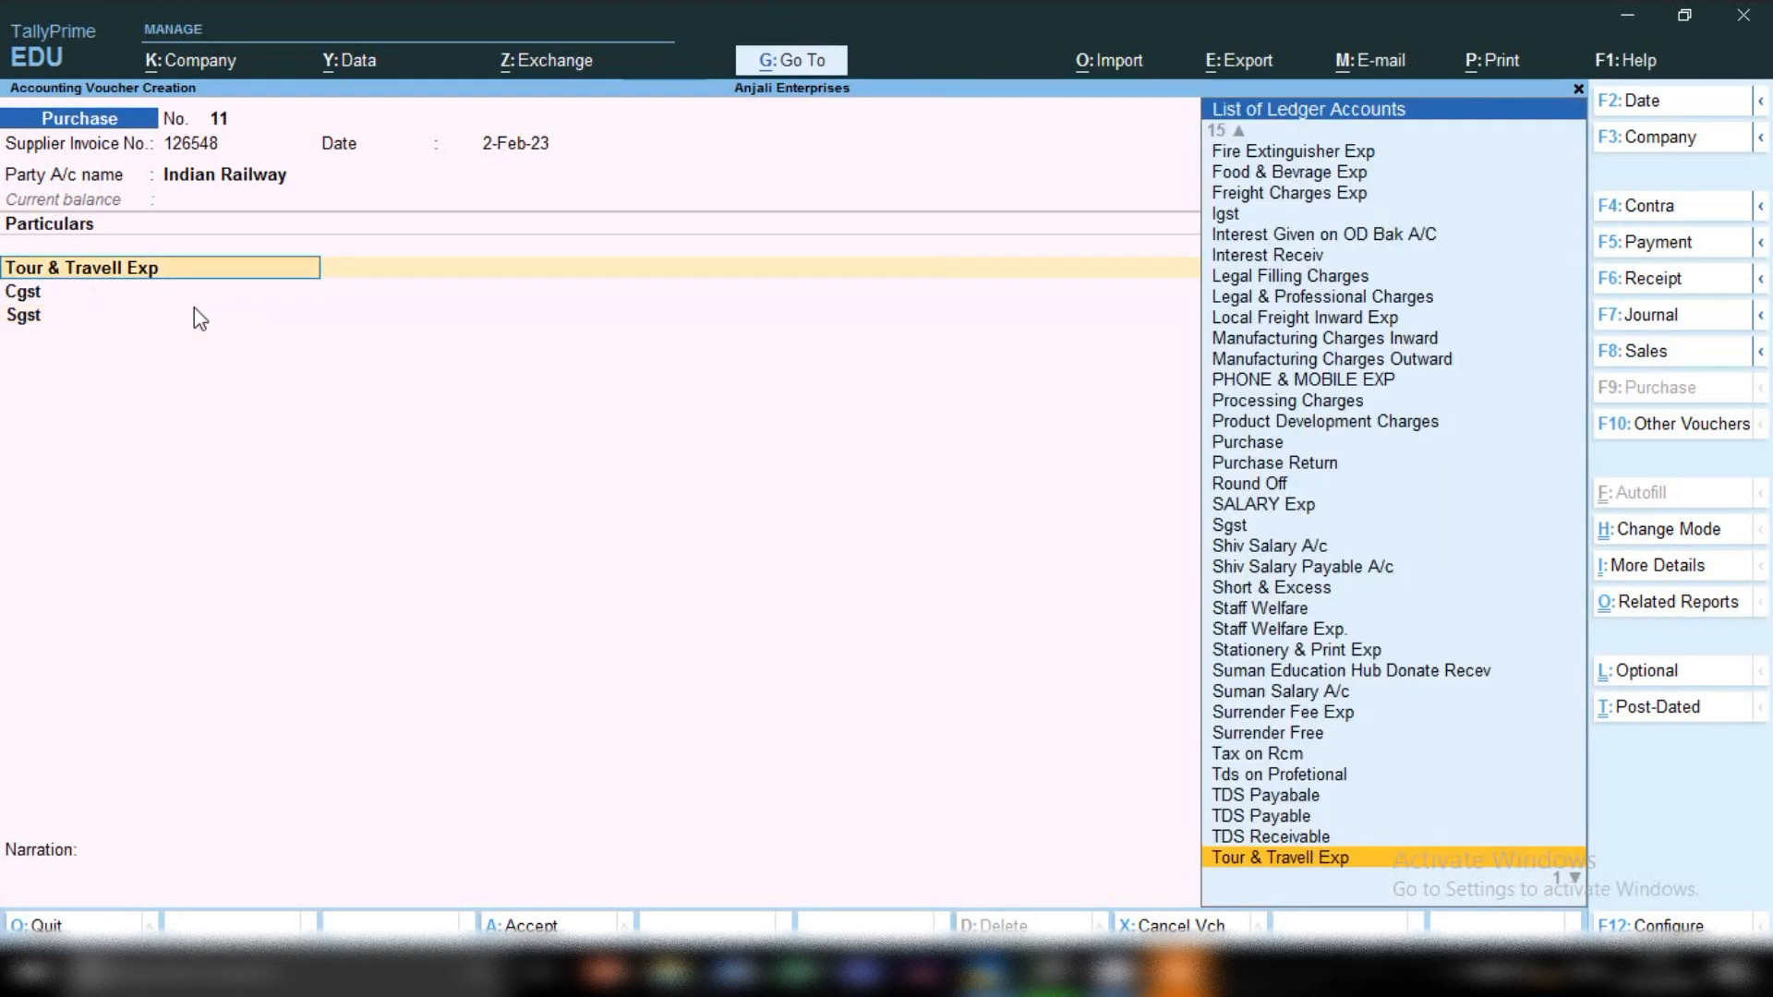
pyautogui.press('Return')
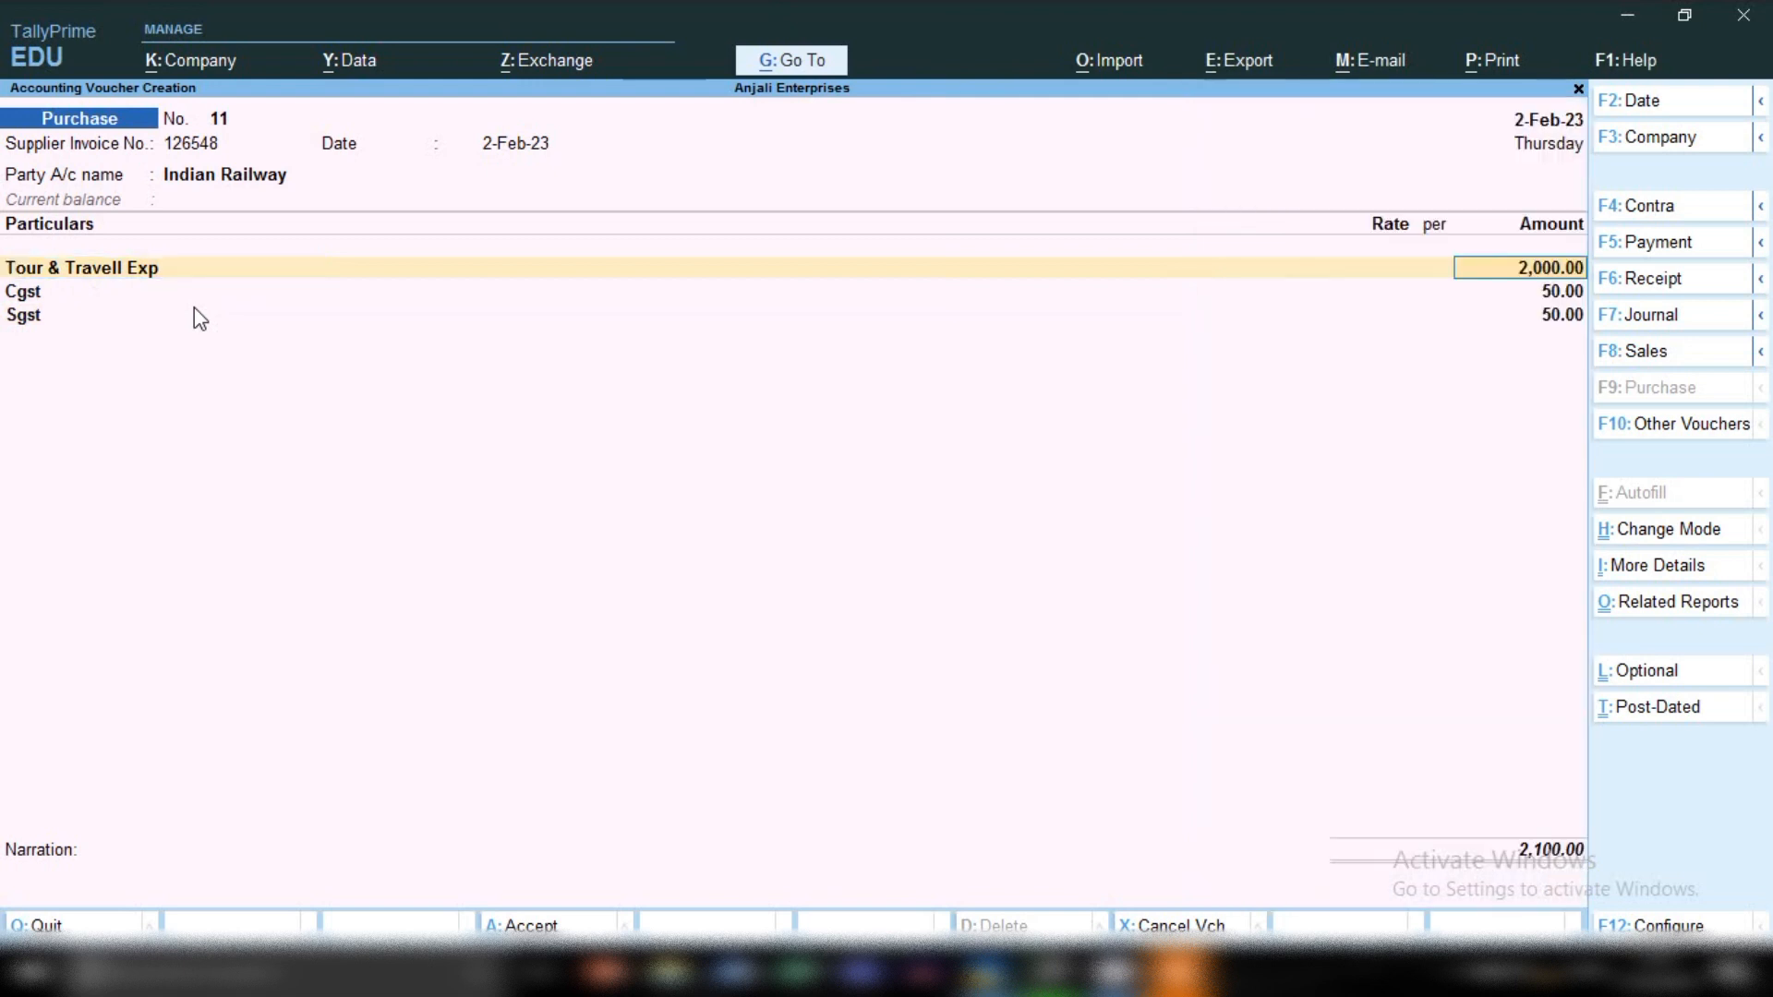
pyautogui.press('BackSpace')
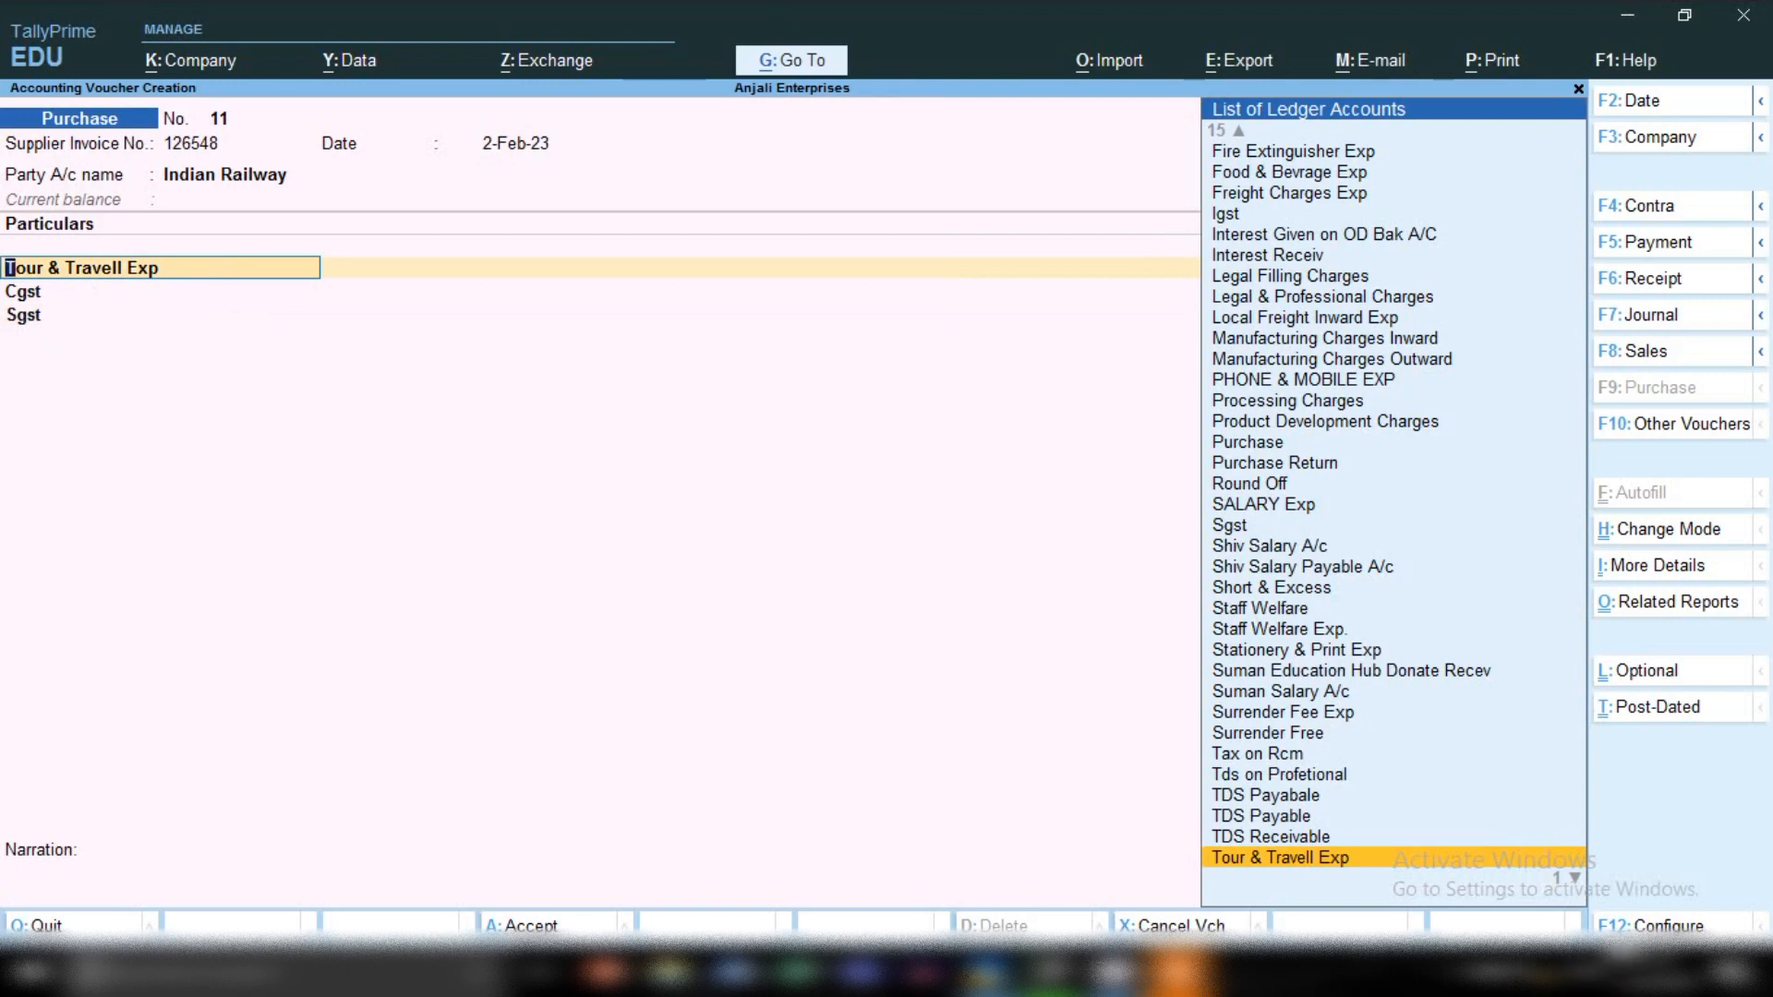
pyautogui.click(1650, 925)
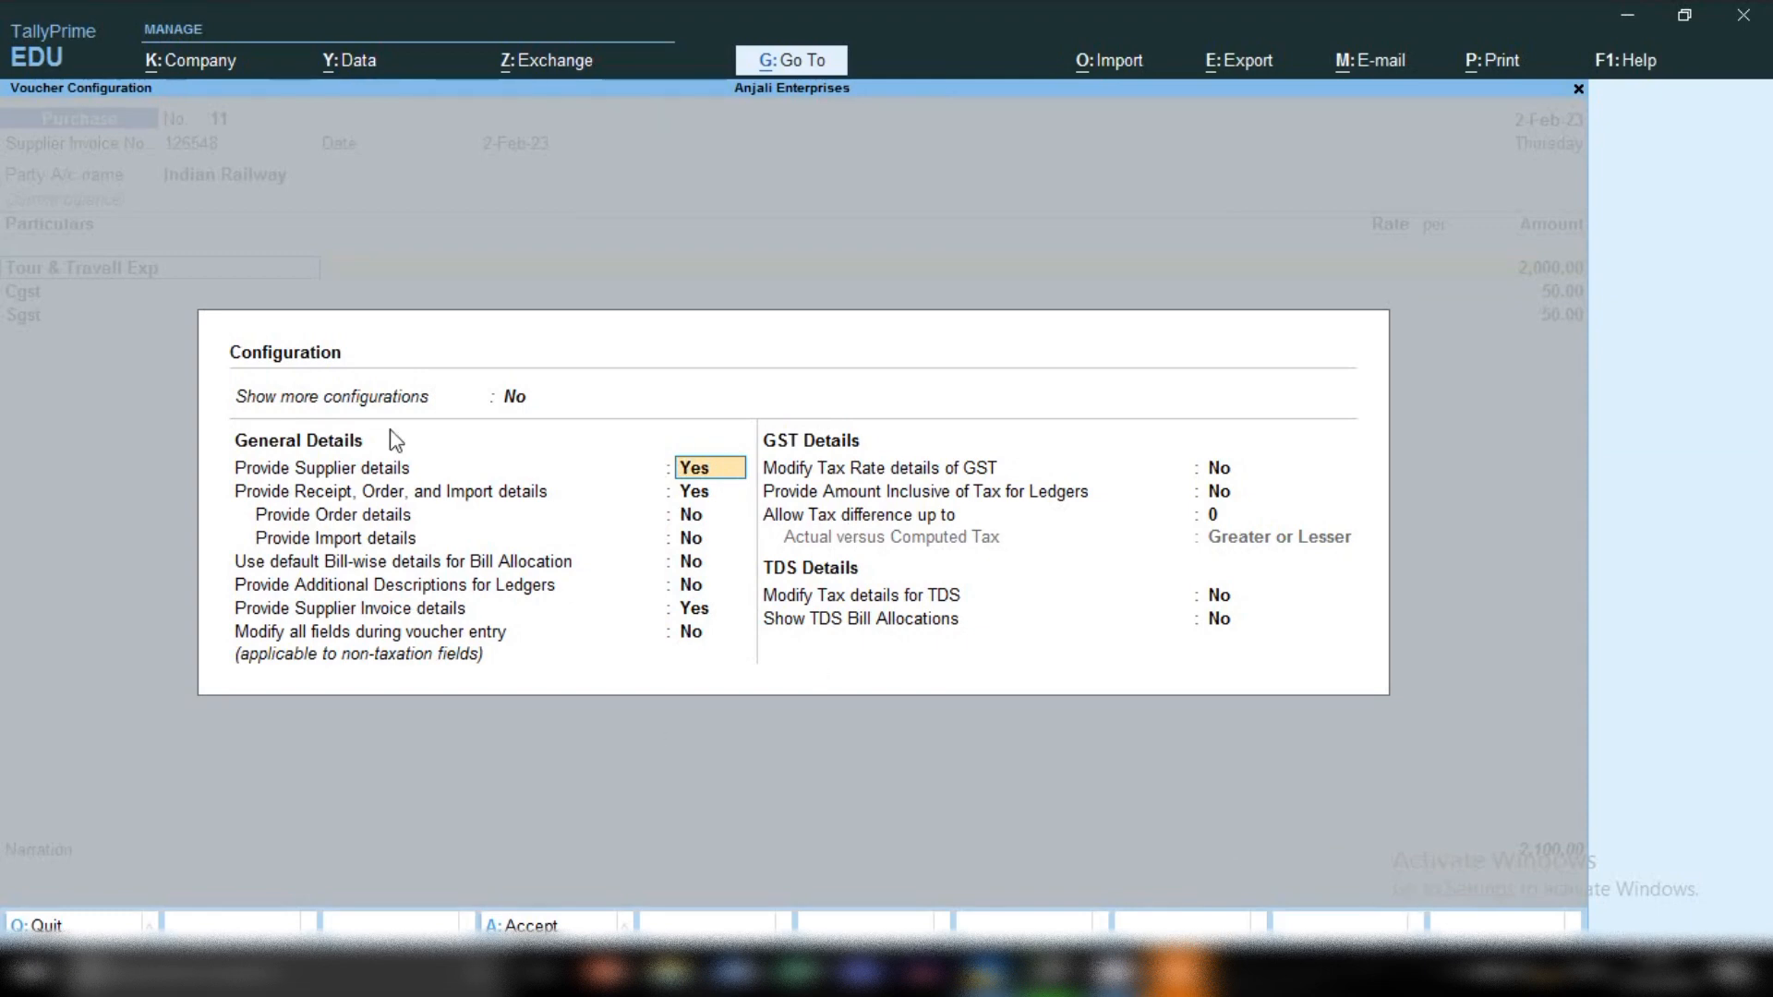
pyautogui.click(516, 400)
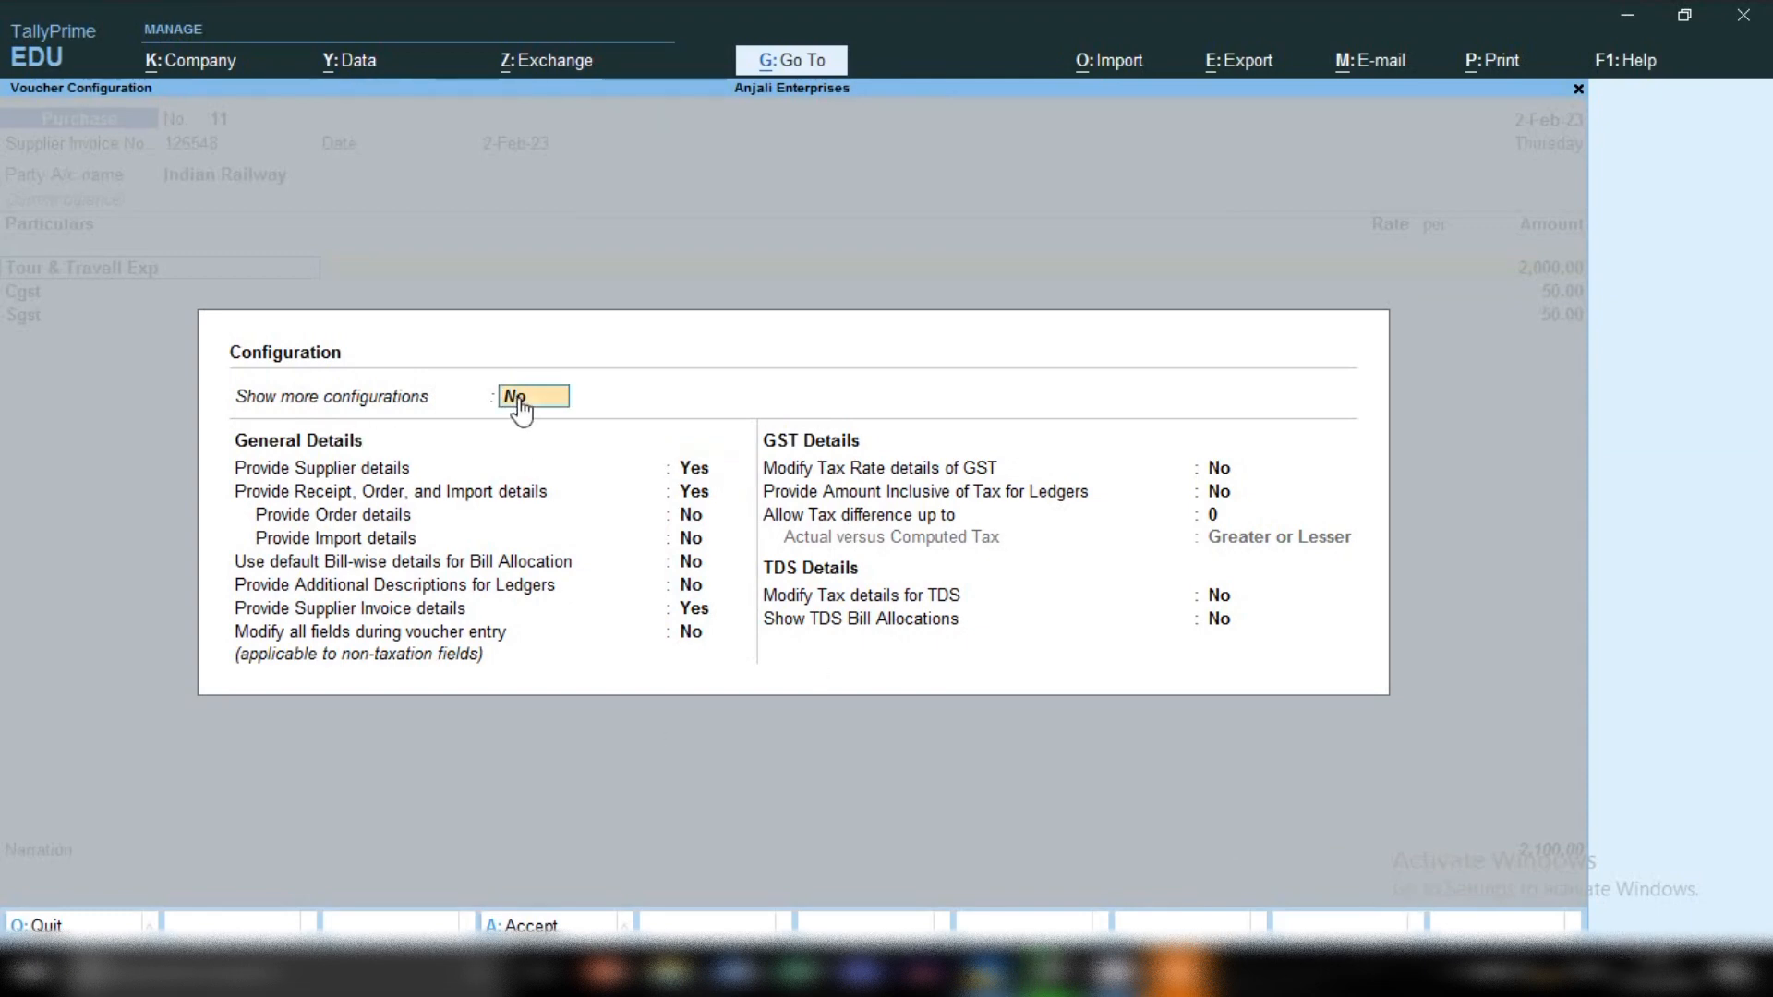
pyautogui.write('y')
pyautogui.press('Return')
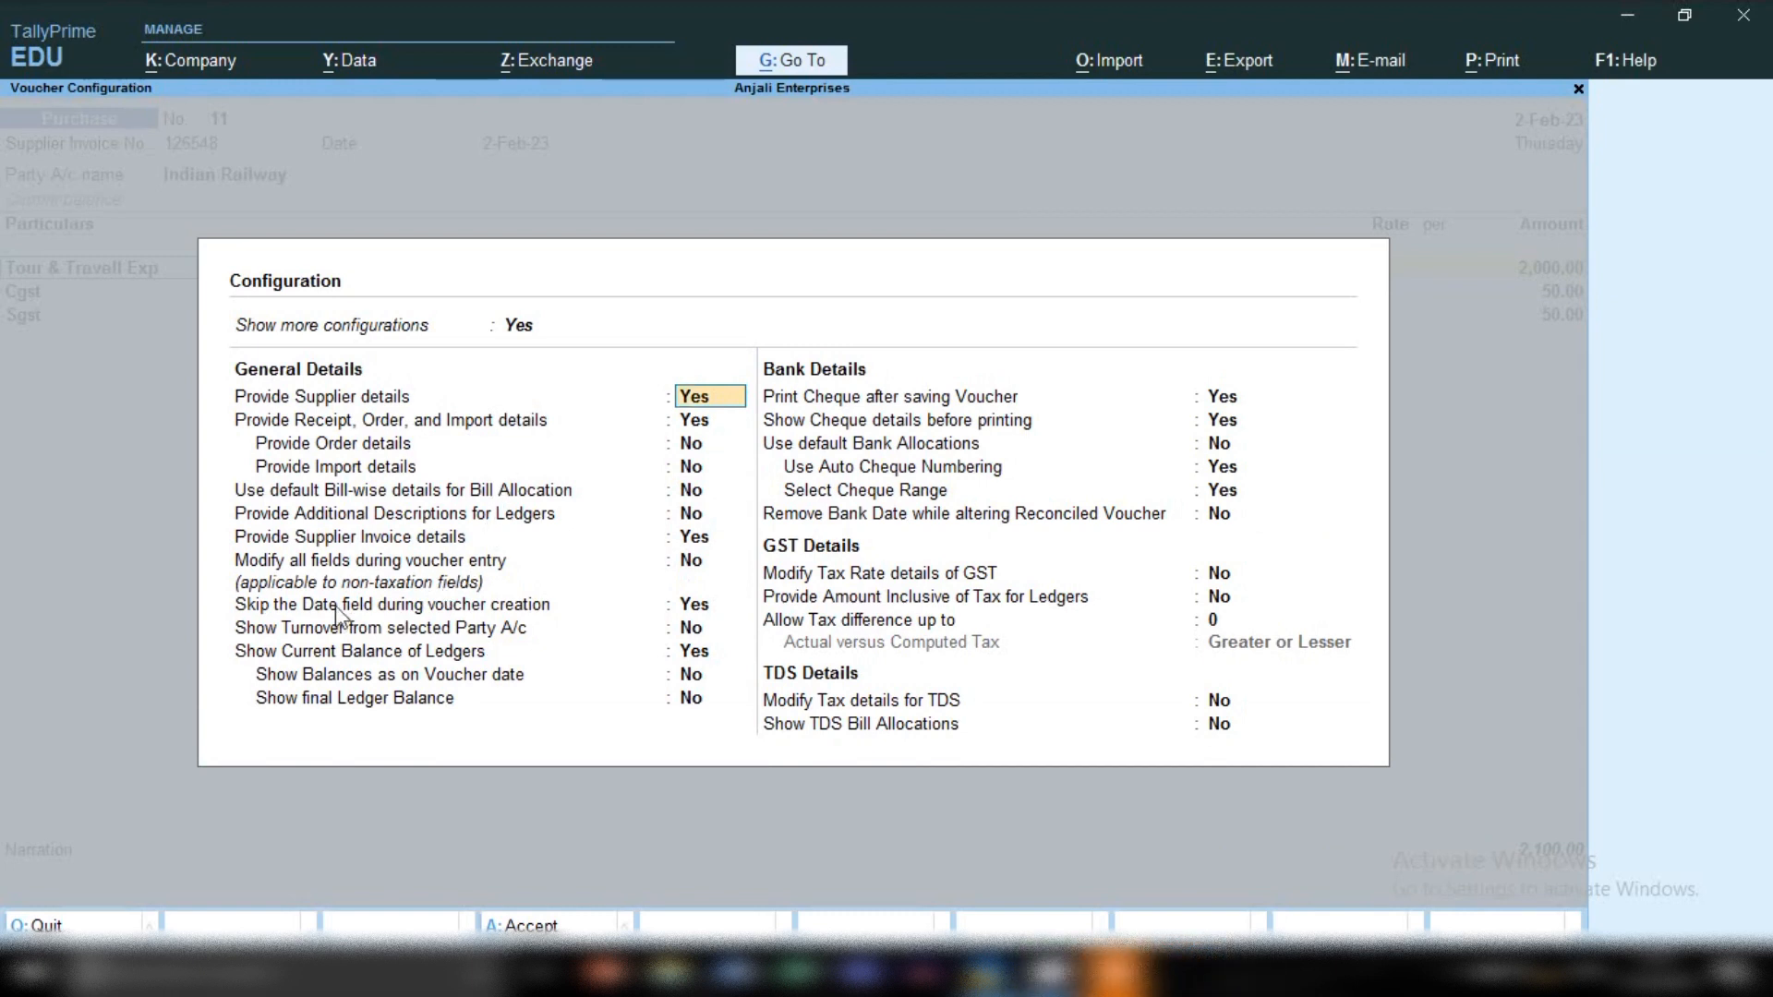
pyautogui.click(343, 515)
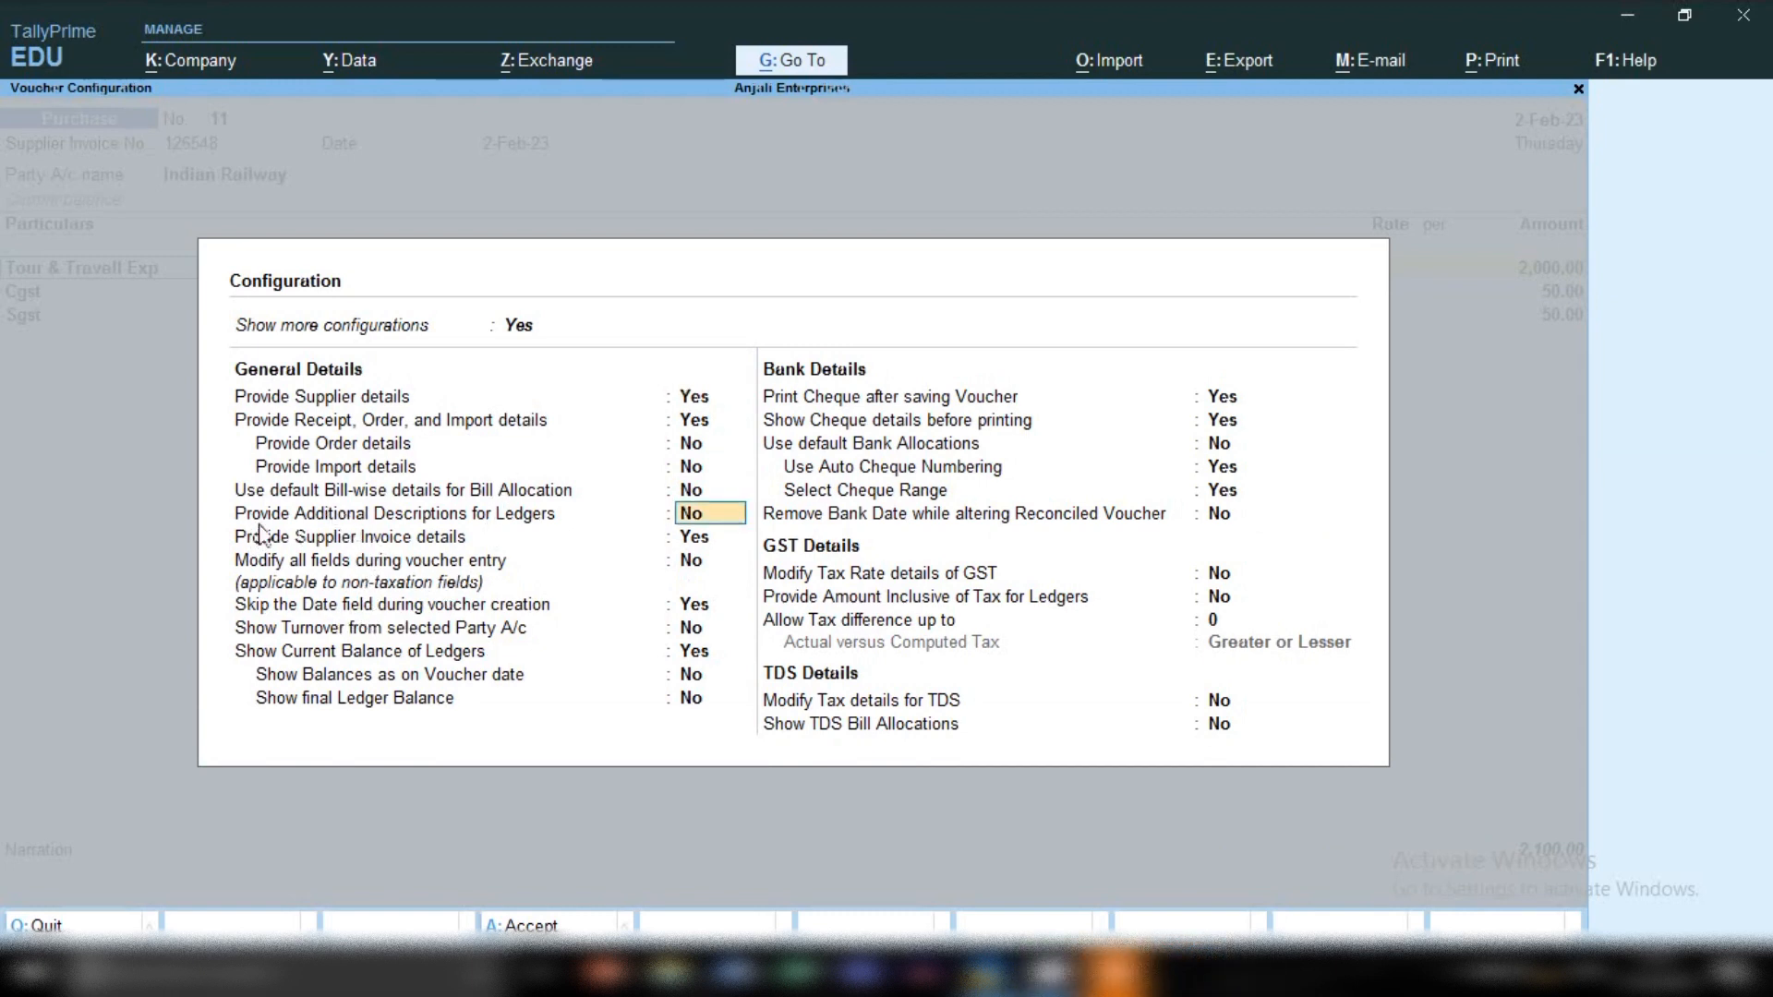
pyautogui.write('y')
pyautogui.press('Return')
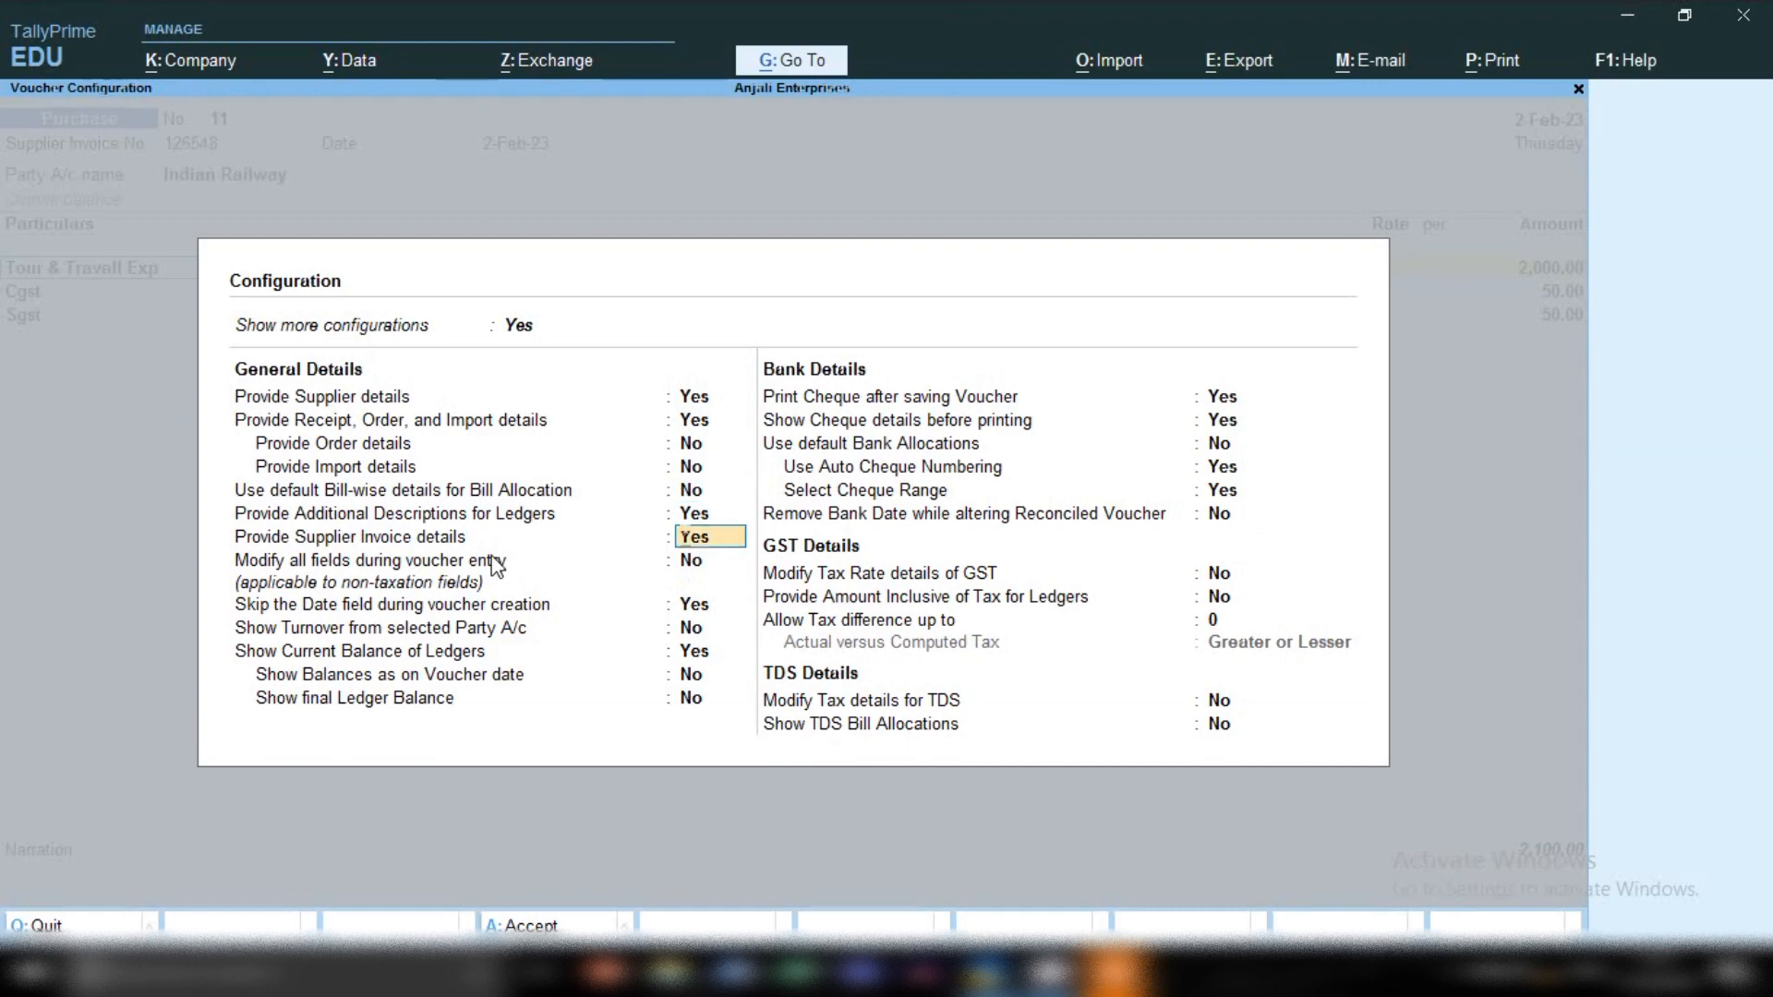
pyautogui.hotkey('ctrl', 'a')
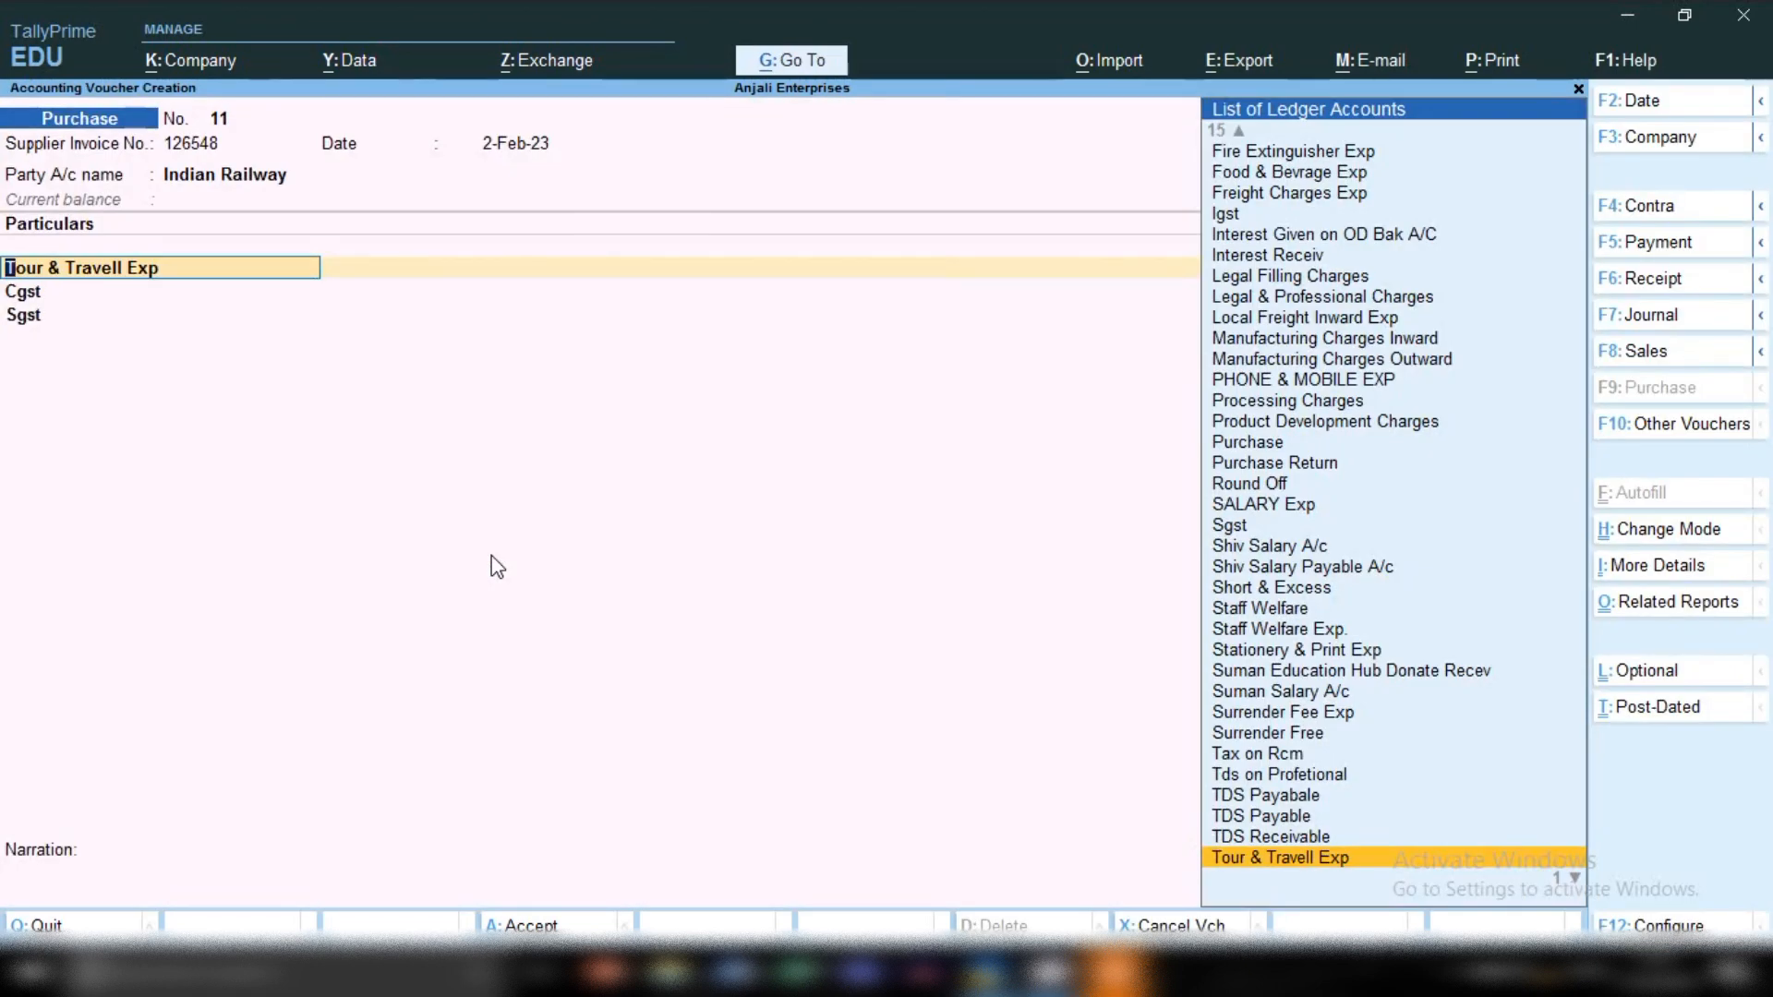
# Step: Add the description "2 Tickets" to the Tour & Travell Exp line
pyautogui.press('Return')
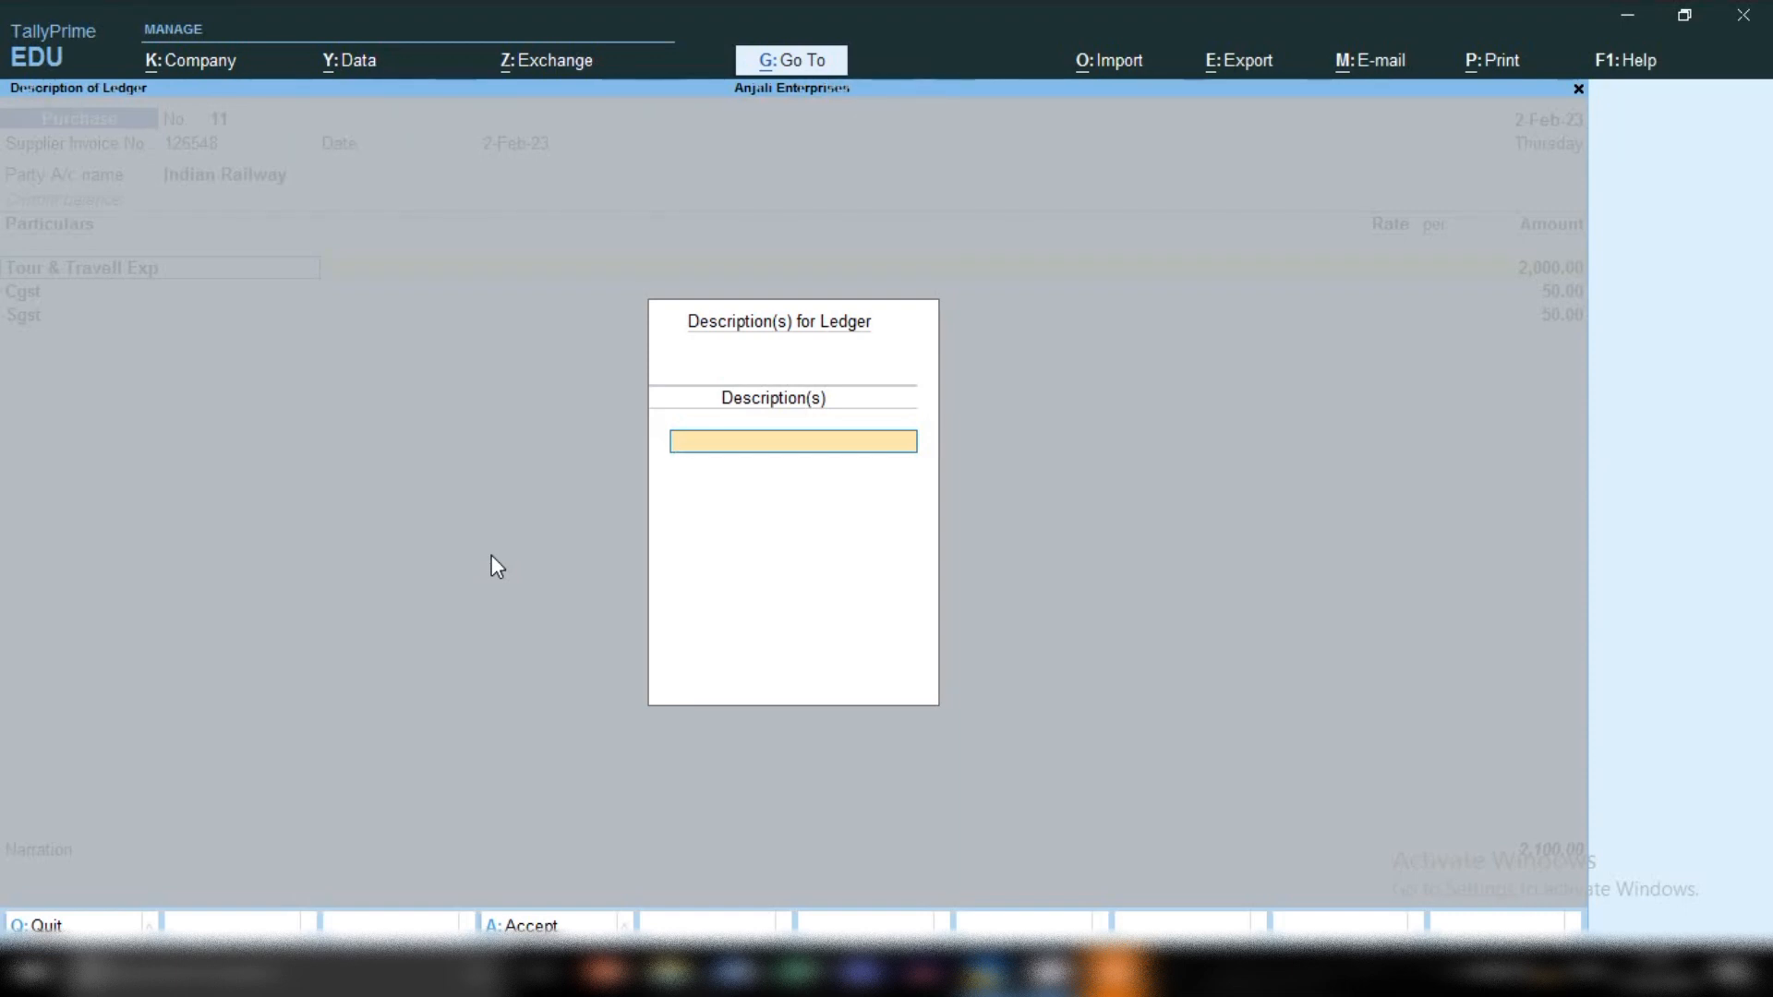
pyautogui.write('2 Tickets')
pyautogui.press('Return')
pyautogui.press('Return')
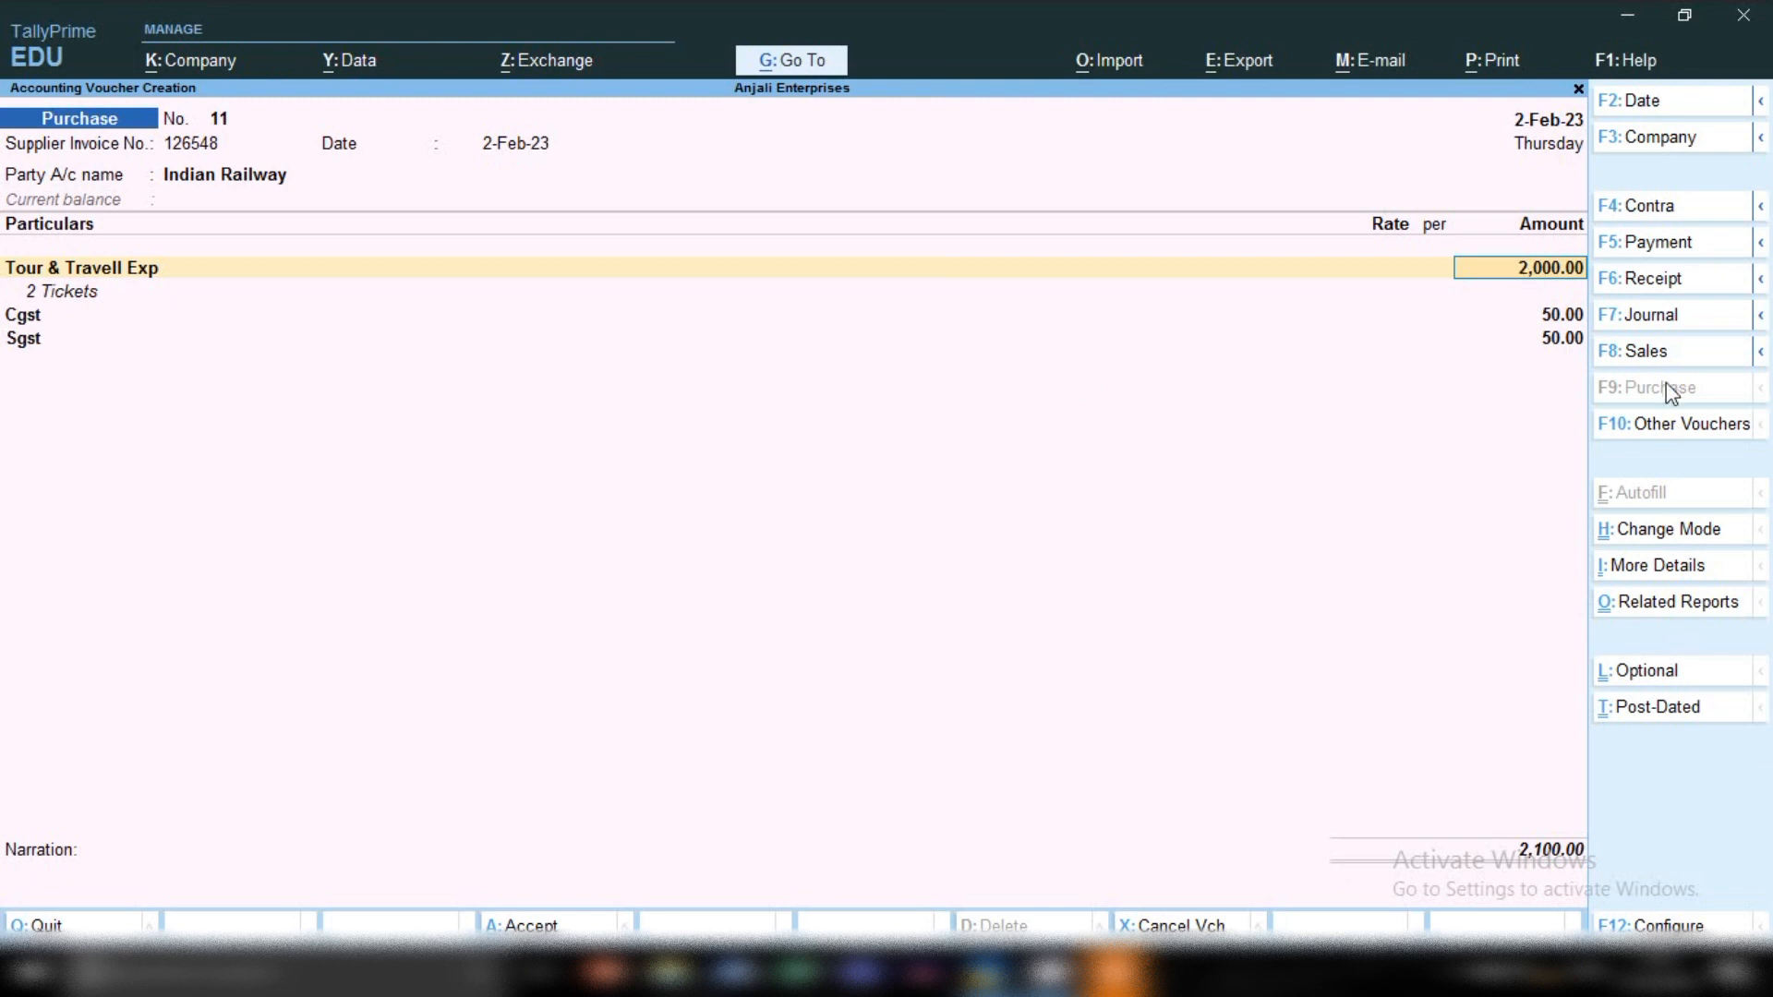
# Step: Review the voucher's GST - Tax Analysis in detailed form, then close it and save the purchase voucher
pyautogui.click(1642, 605)
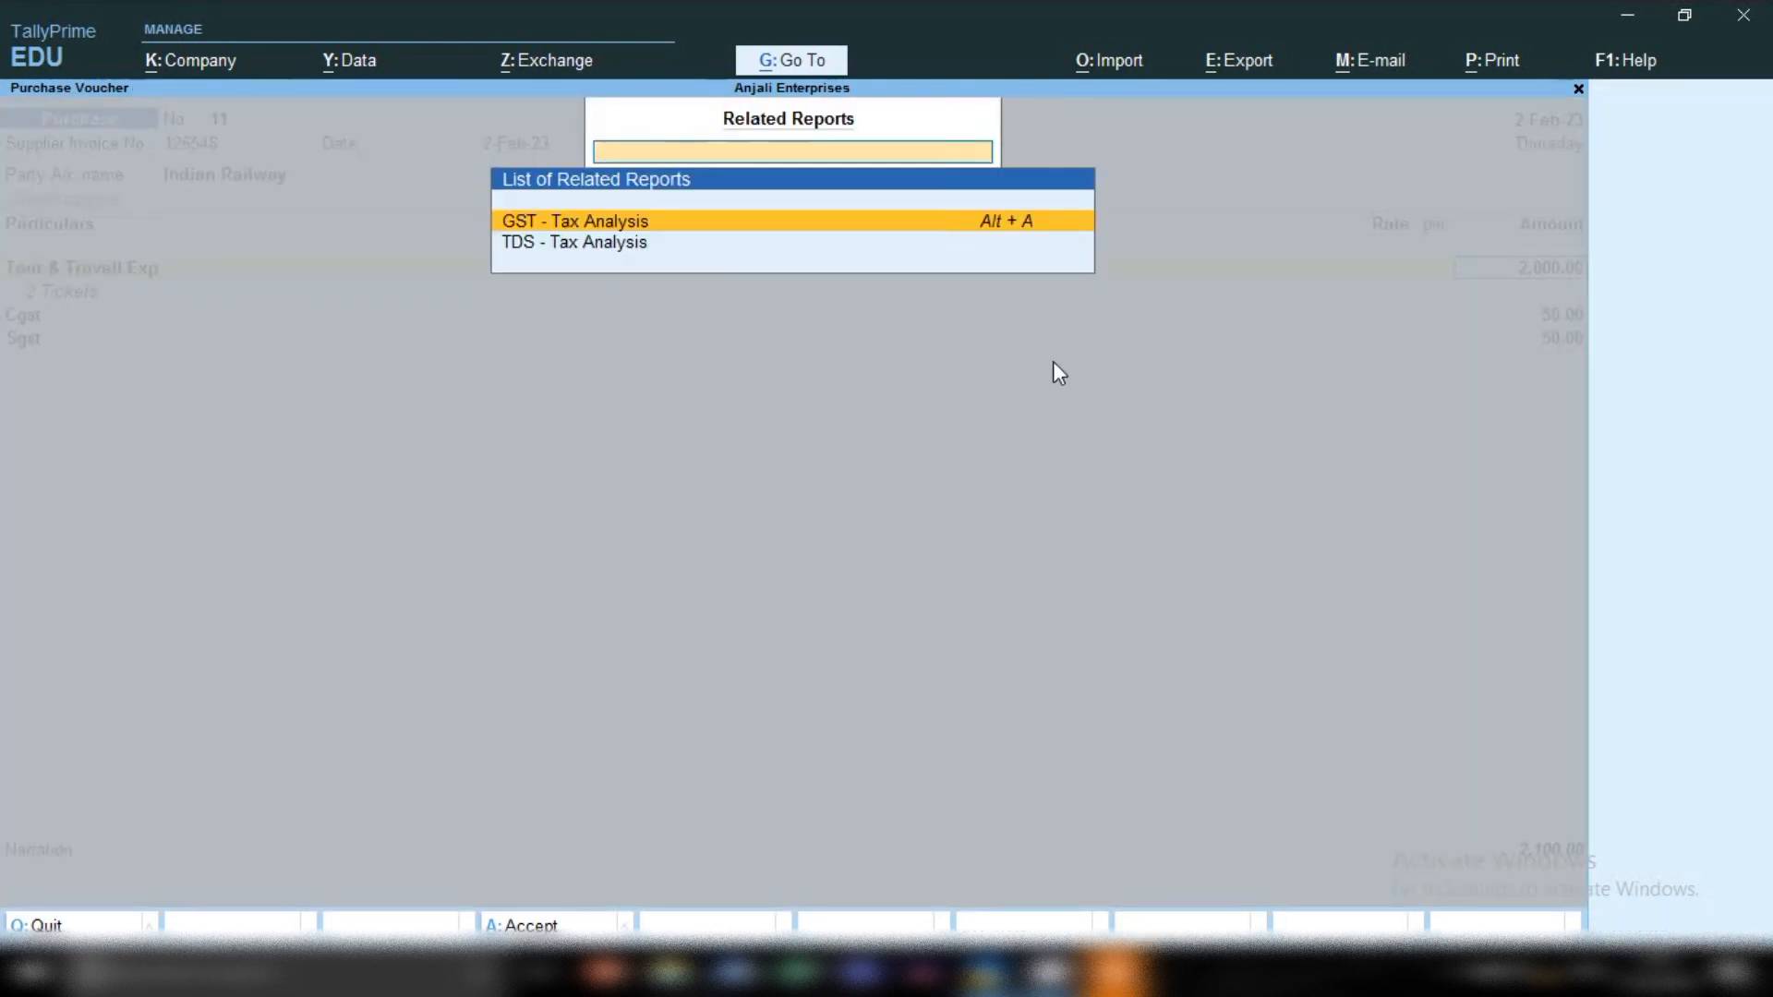
pyautogui.press('Return')
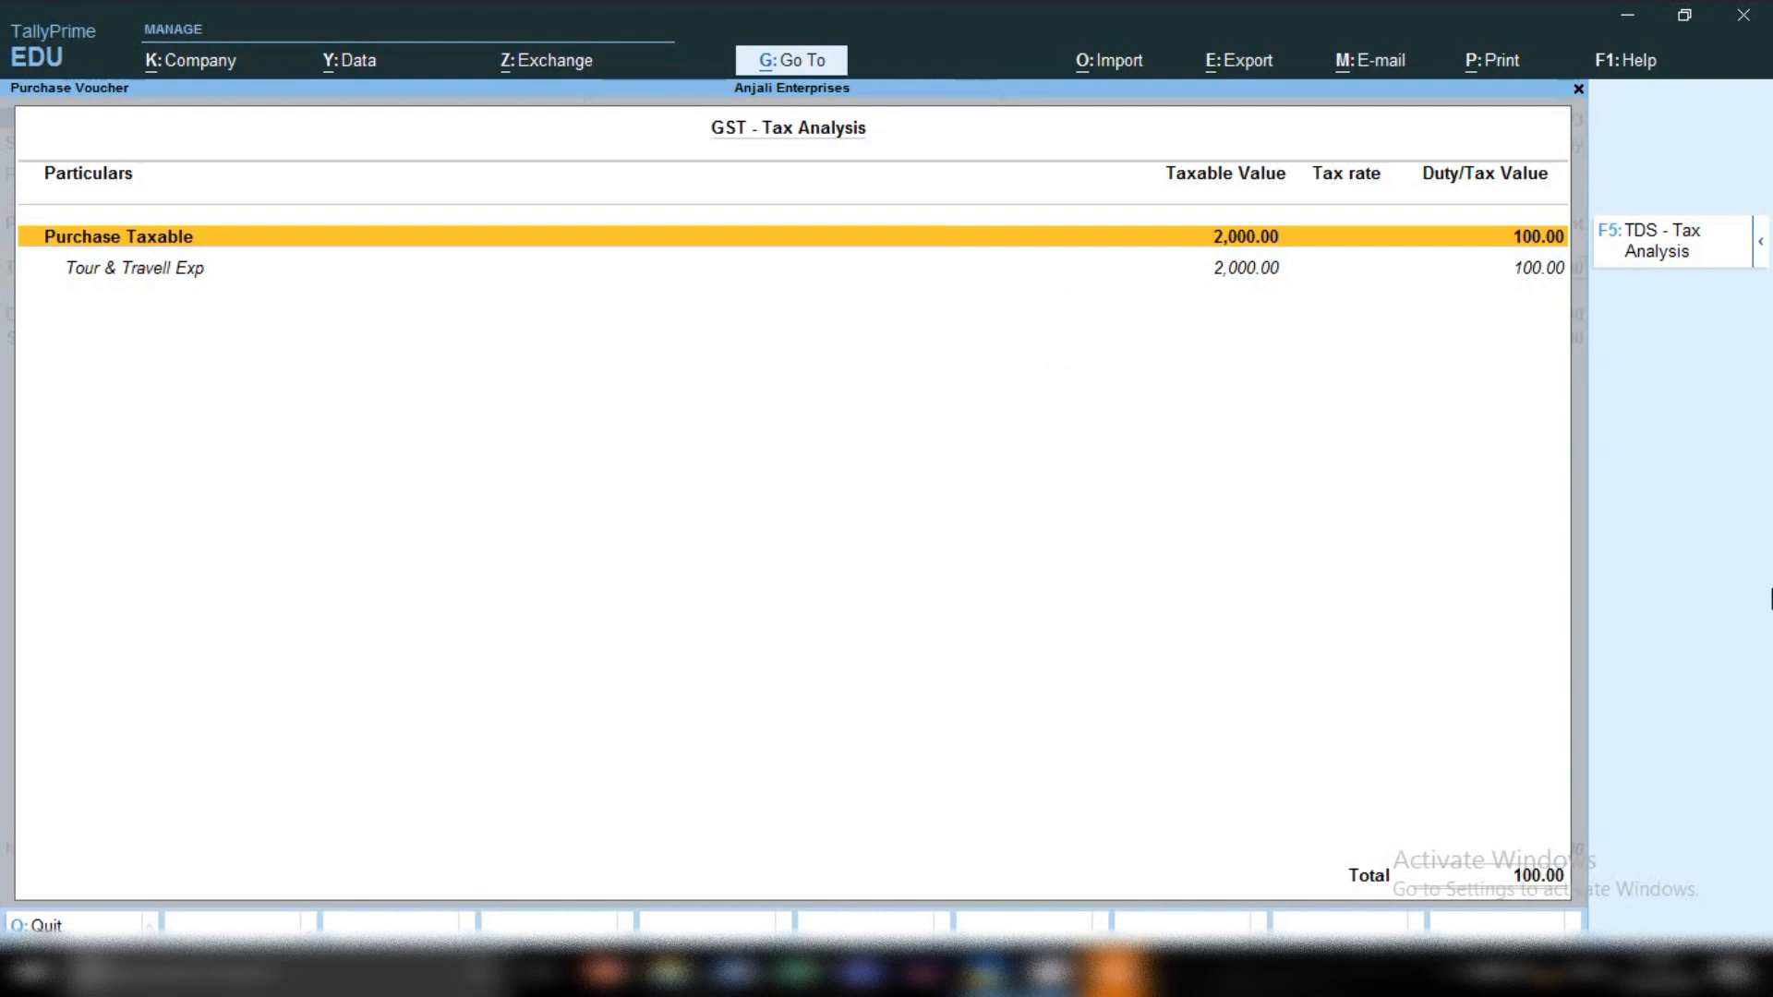
pyautogui.click(1761, 247)
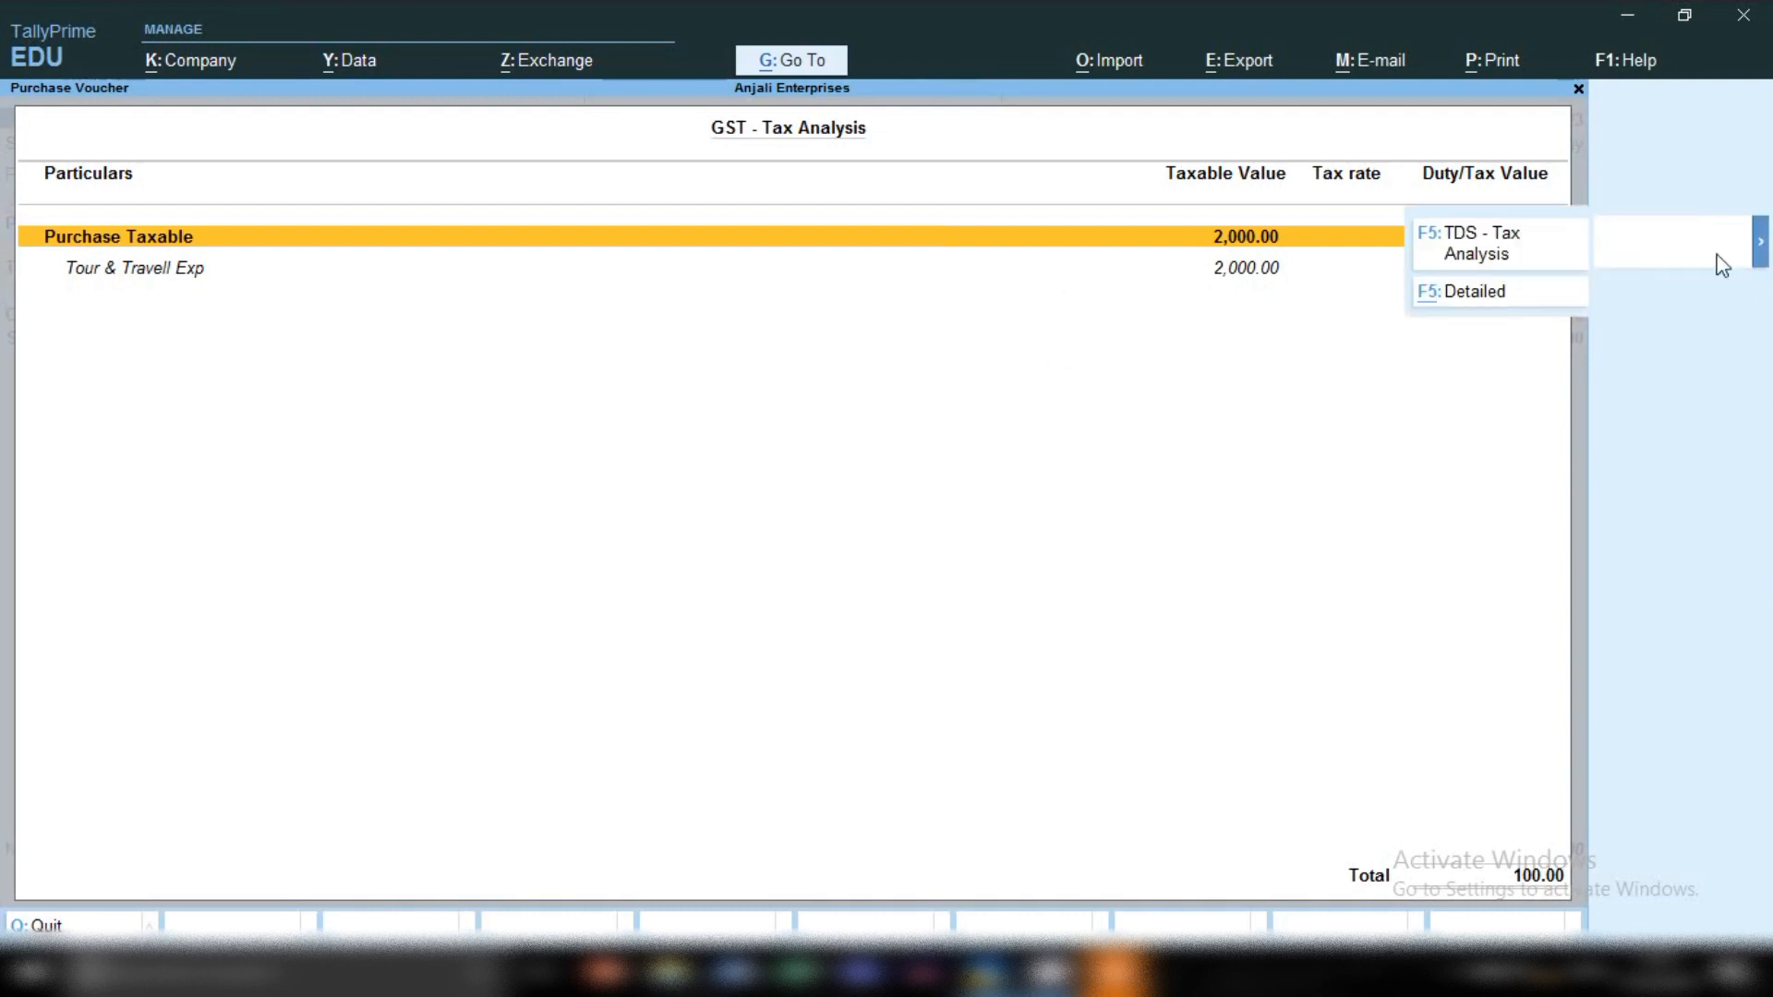
pyautogui.click(1468, 294)
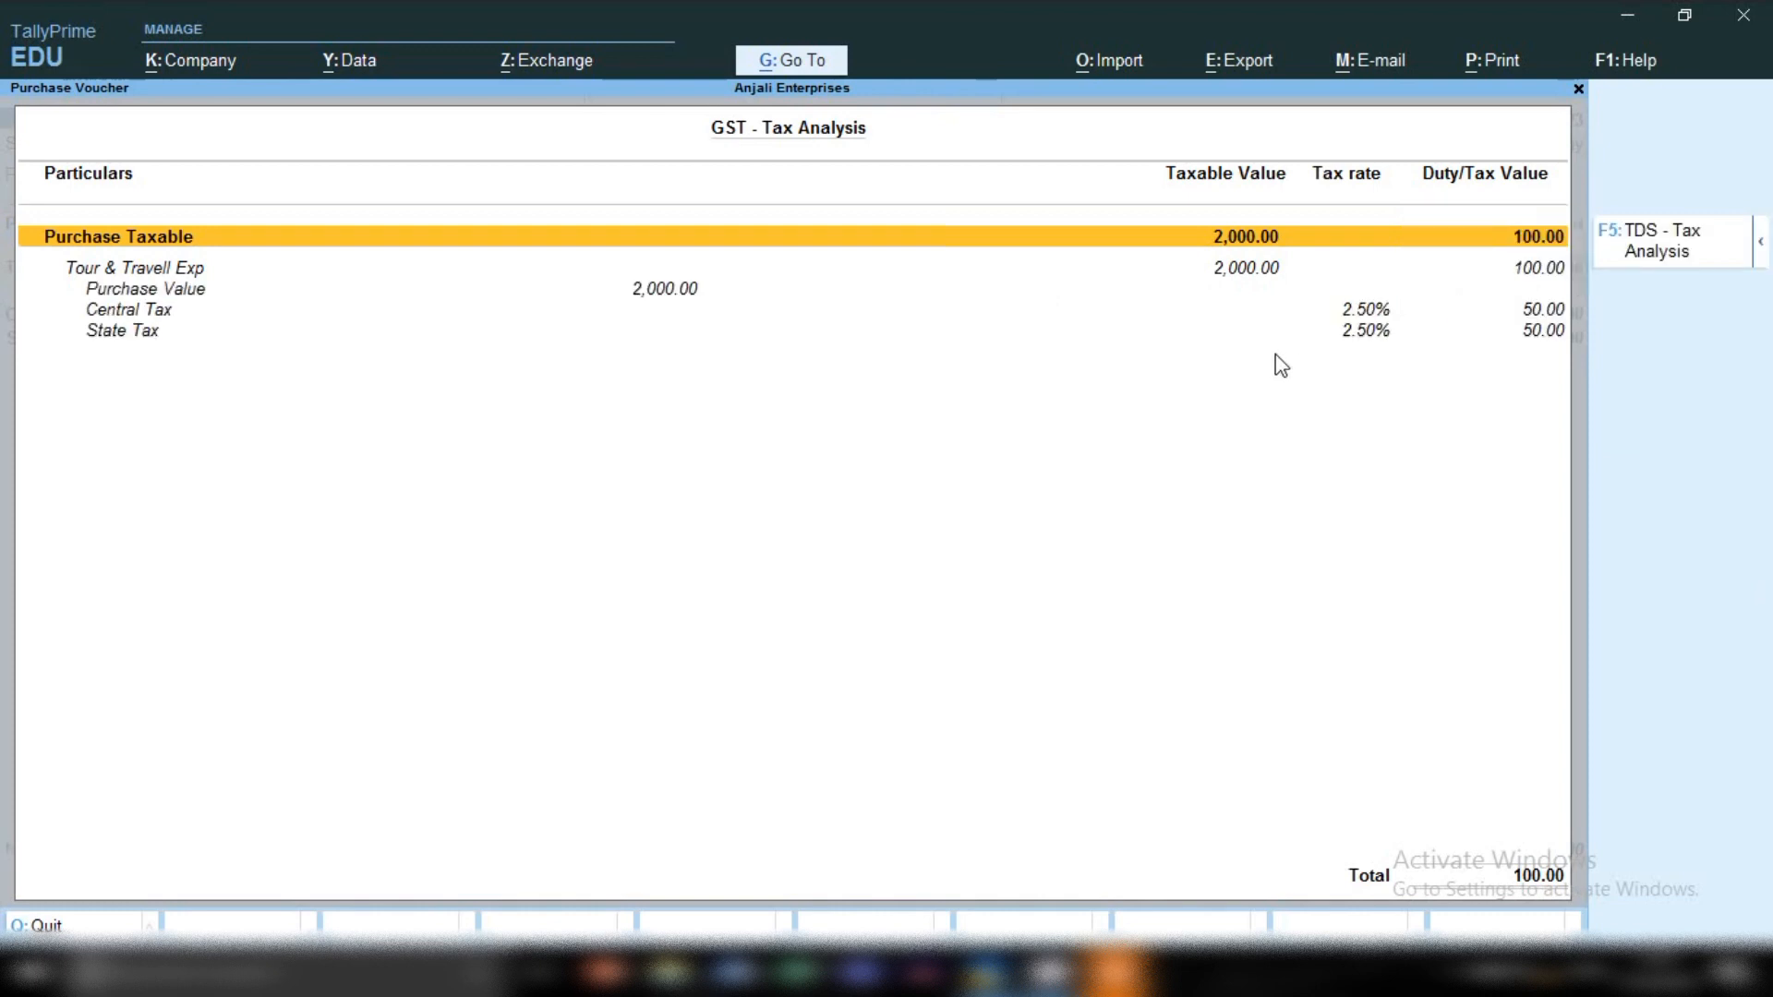
pyautogui.click(143, 270)
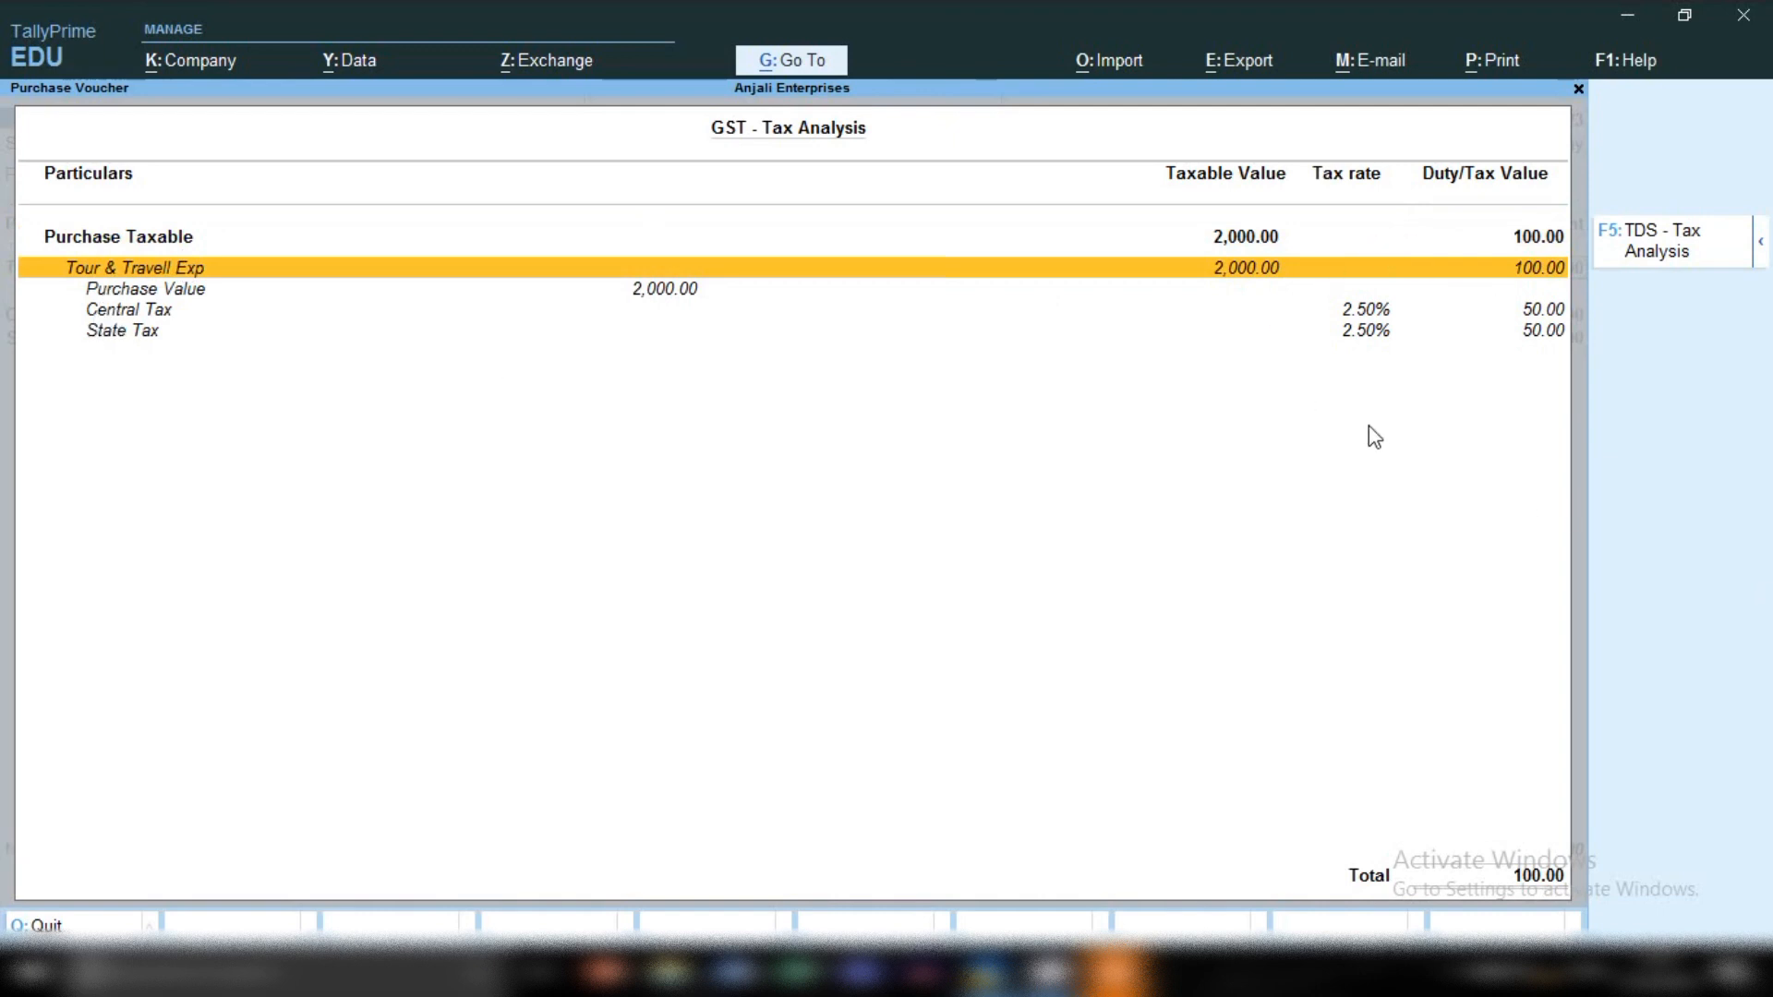
pyautogui.press('Escape')
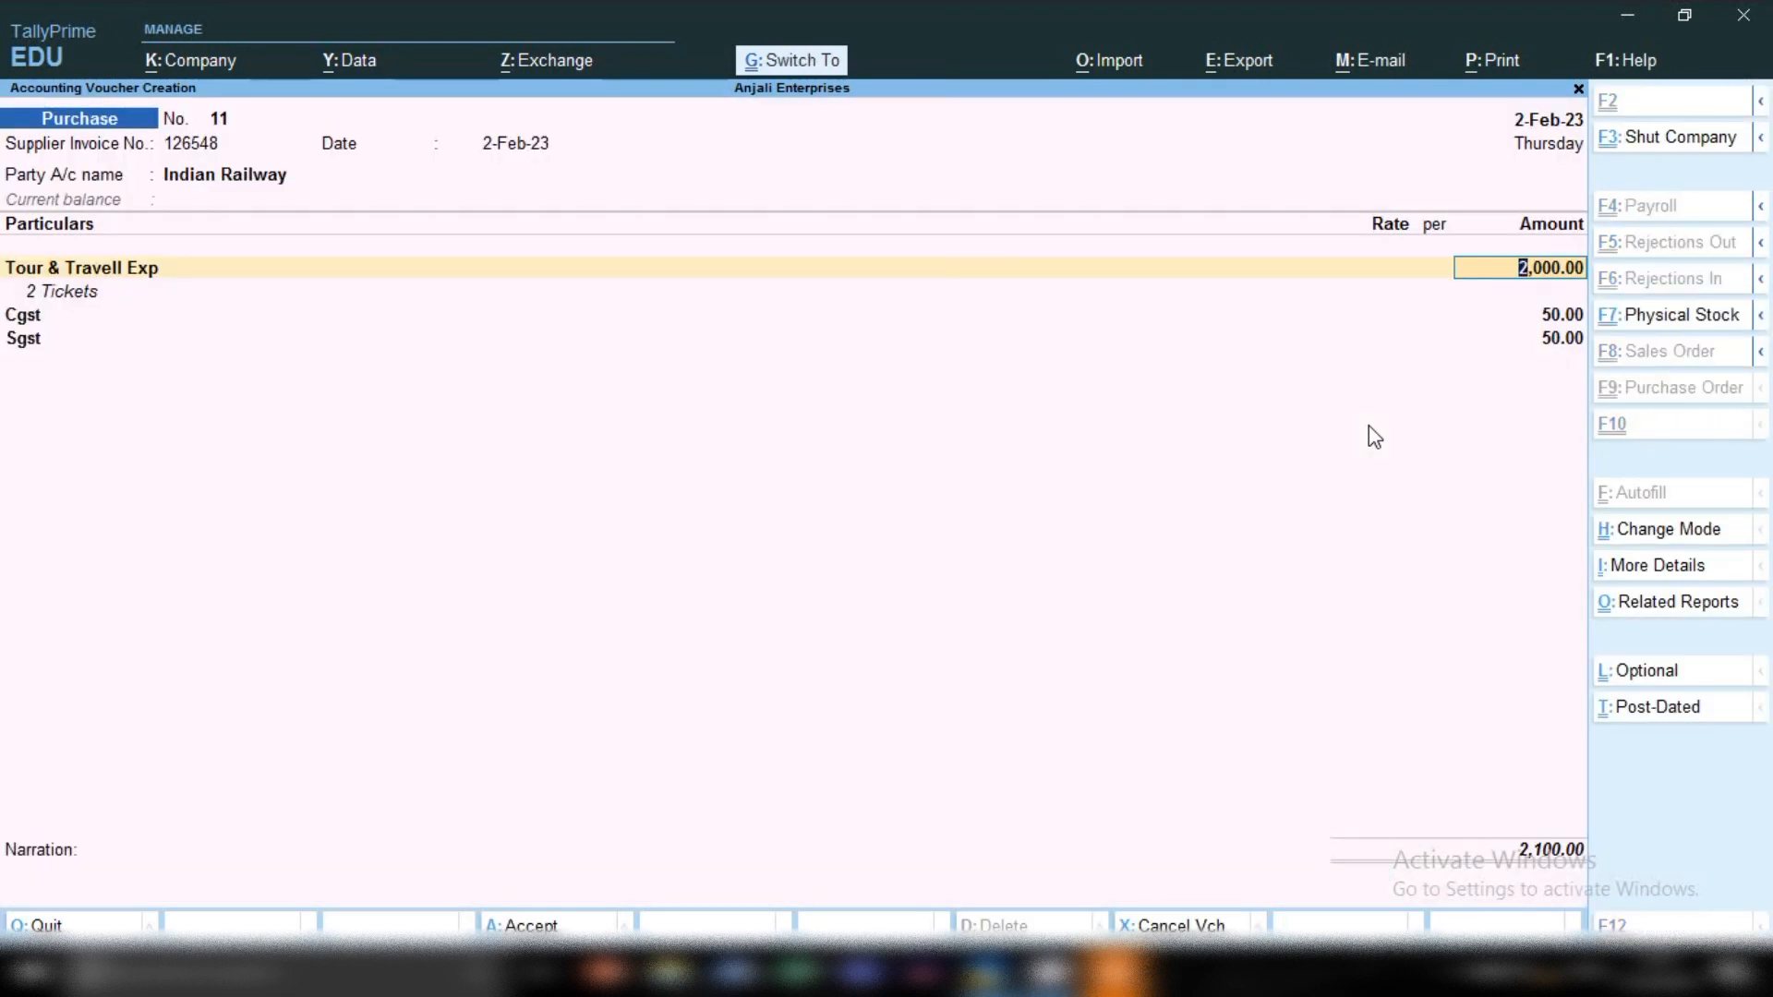
pyautogui.hotkey('ctrl', 'a')
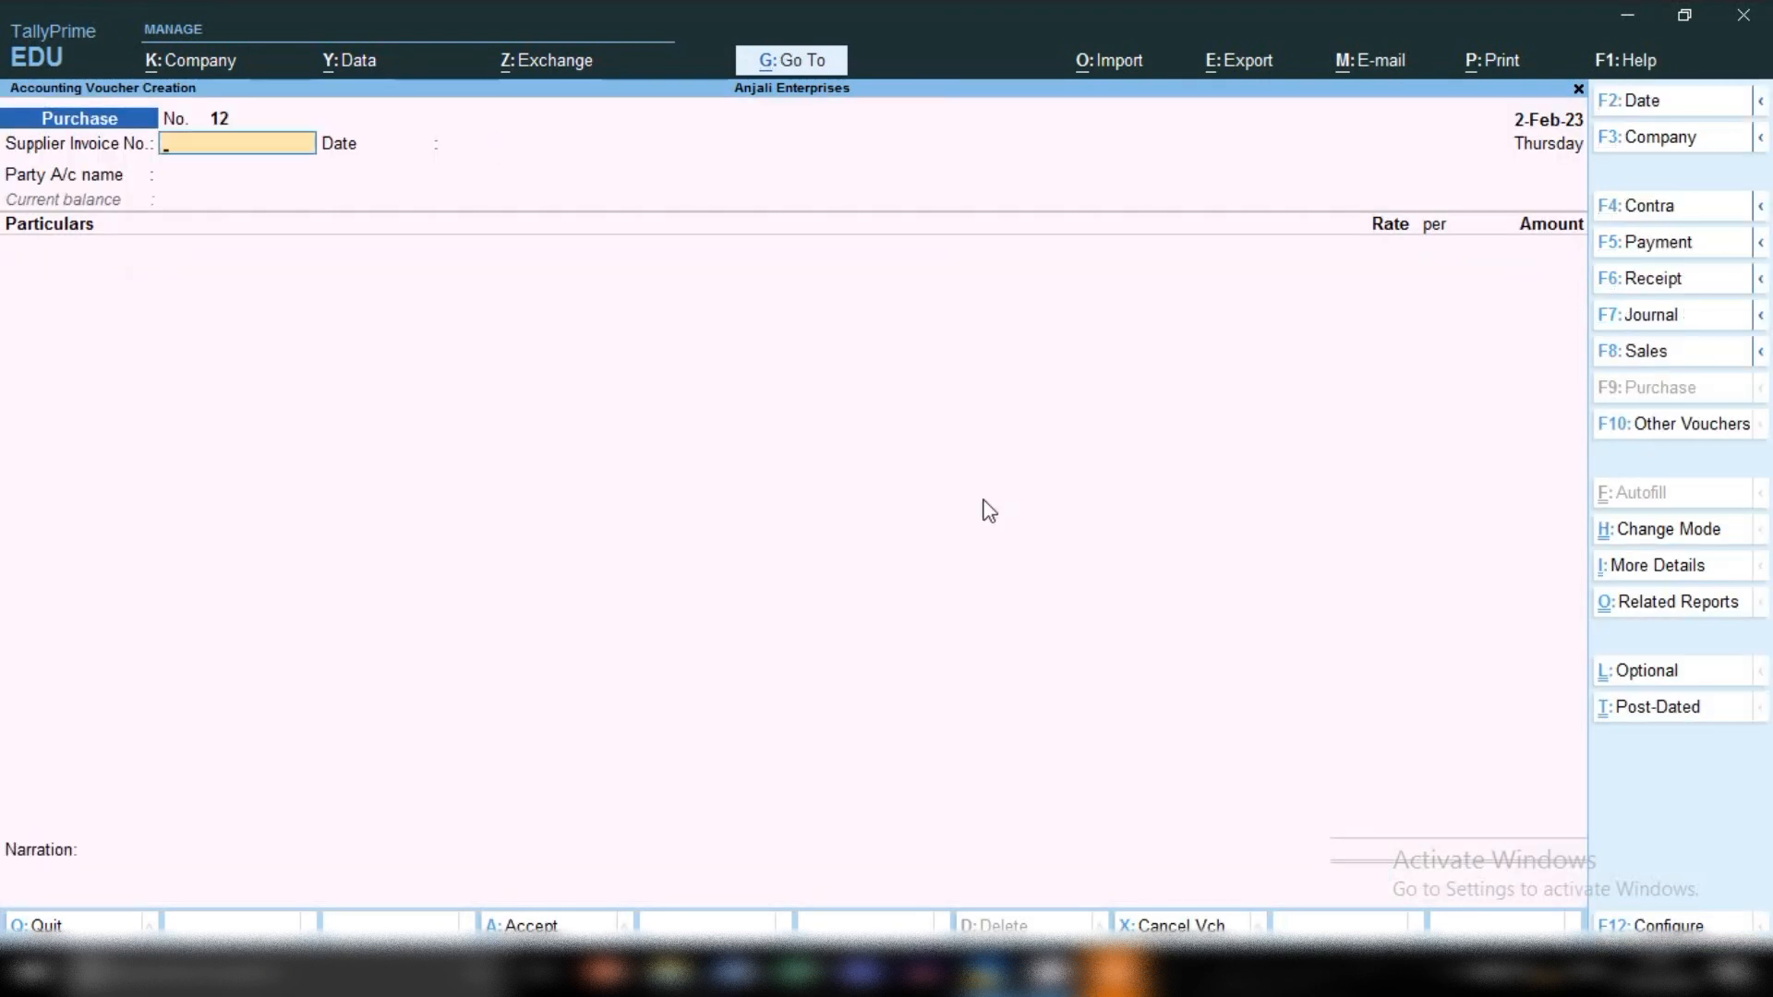
# Step: Open the ledger vouchers report for the Indian Railway ledger to check the recorded purchase
pyautogui.click(783, 63)
pyautogui.press('Up')
pyautogui.press('Up')
pyautogui.press('Up')
pyautogui.press('Up')
pyautogui.press('Up')
pyautogui.press('Up')
pyautogui.press('Down')
pyautogui.press('Down')
pyautogui.press('Down')
pyautogui.press('Down')
pyautogui.press('Down')
pyautogui.press('Down')
pyautogui.press('Down')
pyautogui.press('Down')
pyautogui.press('Down')
pyautogui.press('Down')
pyautogui.press('Down')
pyautogui.press('Down')
pyautogui.press('Down')
pyautogui.press('Down')
pyautogui.press('Down')
pyautogui.press('Down')
pyautogui.press('Down')
pyautogui.press('Down')
pyautogui.press('Down')
pyautogui.press('Down')
pyautogui.press('Down')
pyautogui.press('Down')
pyautogui.press('Down')
pyautogui.press('Up')
pyautogui.press('Up')
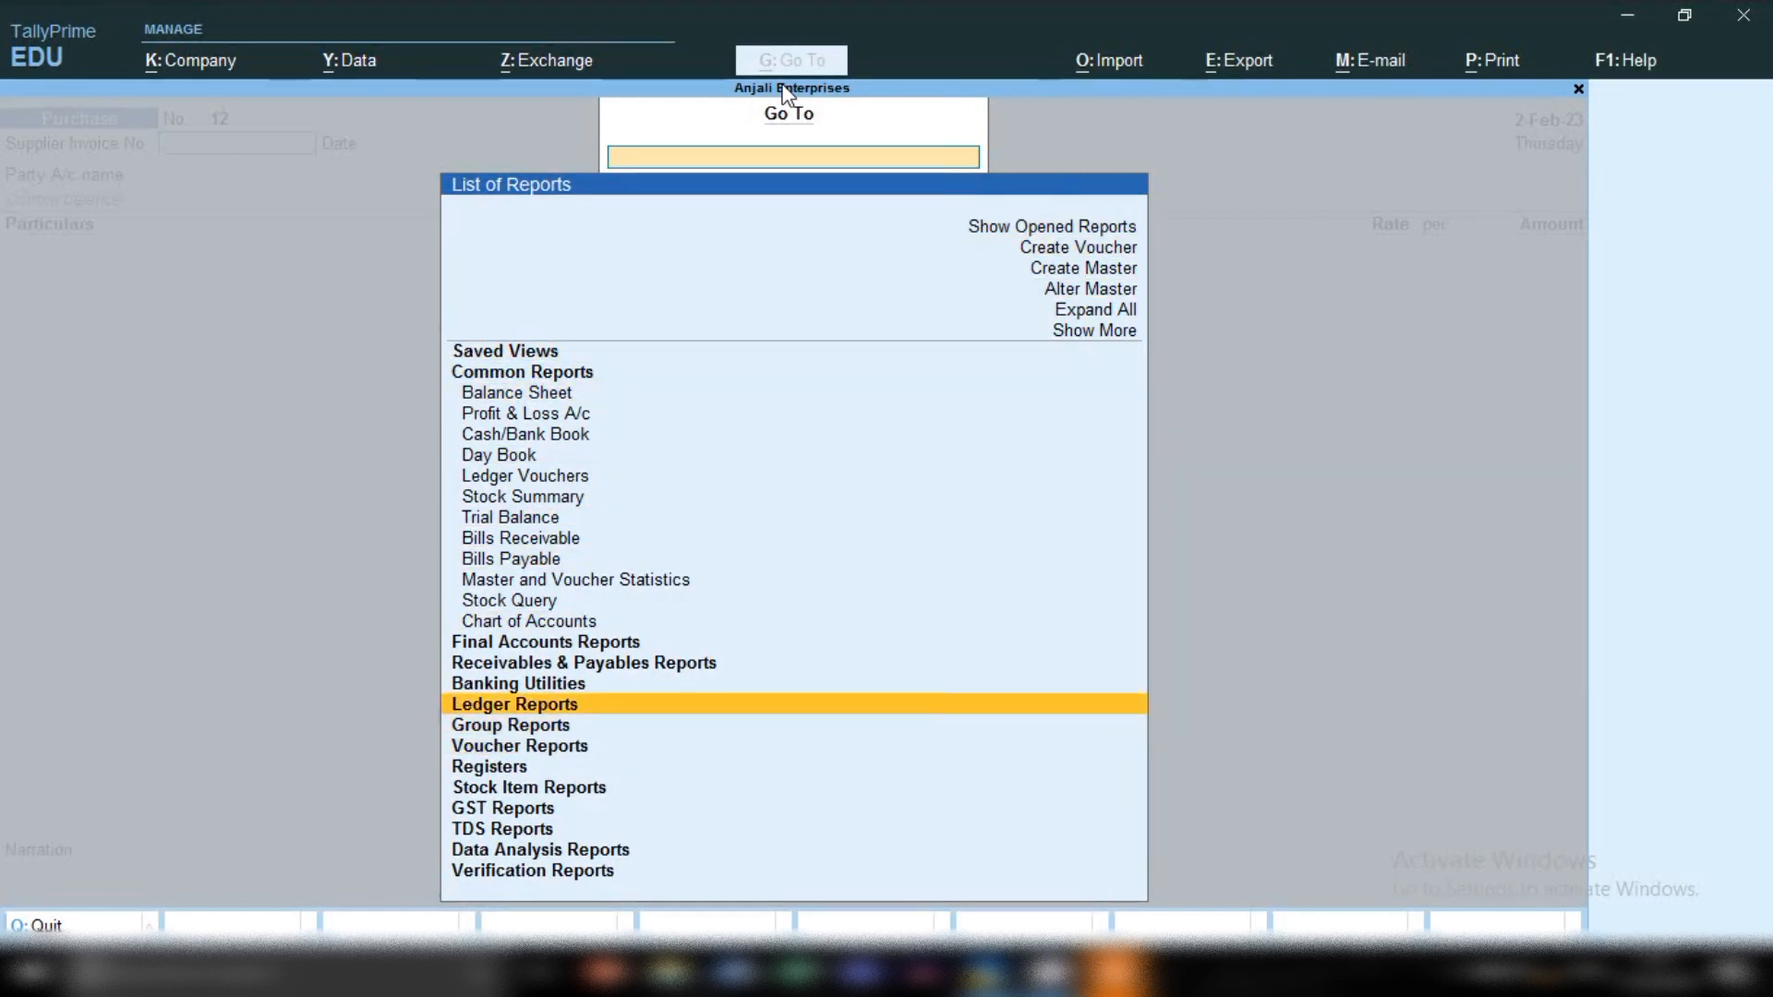
pyautogui.press('Return')
pyautogui.press('Return')
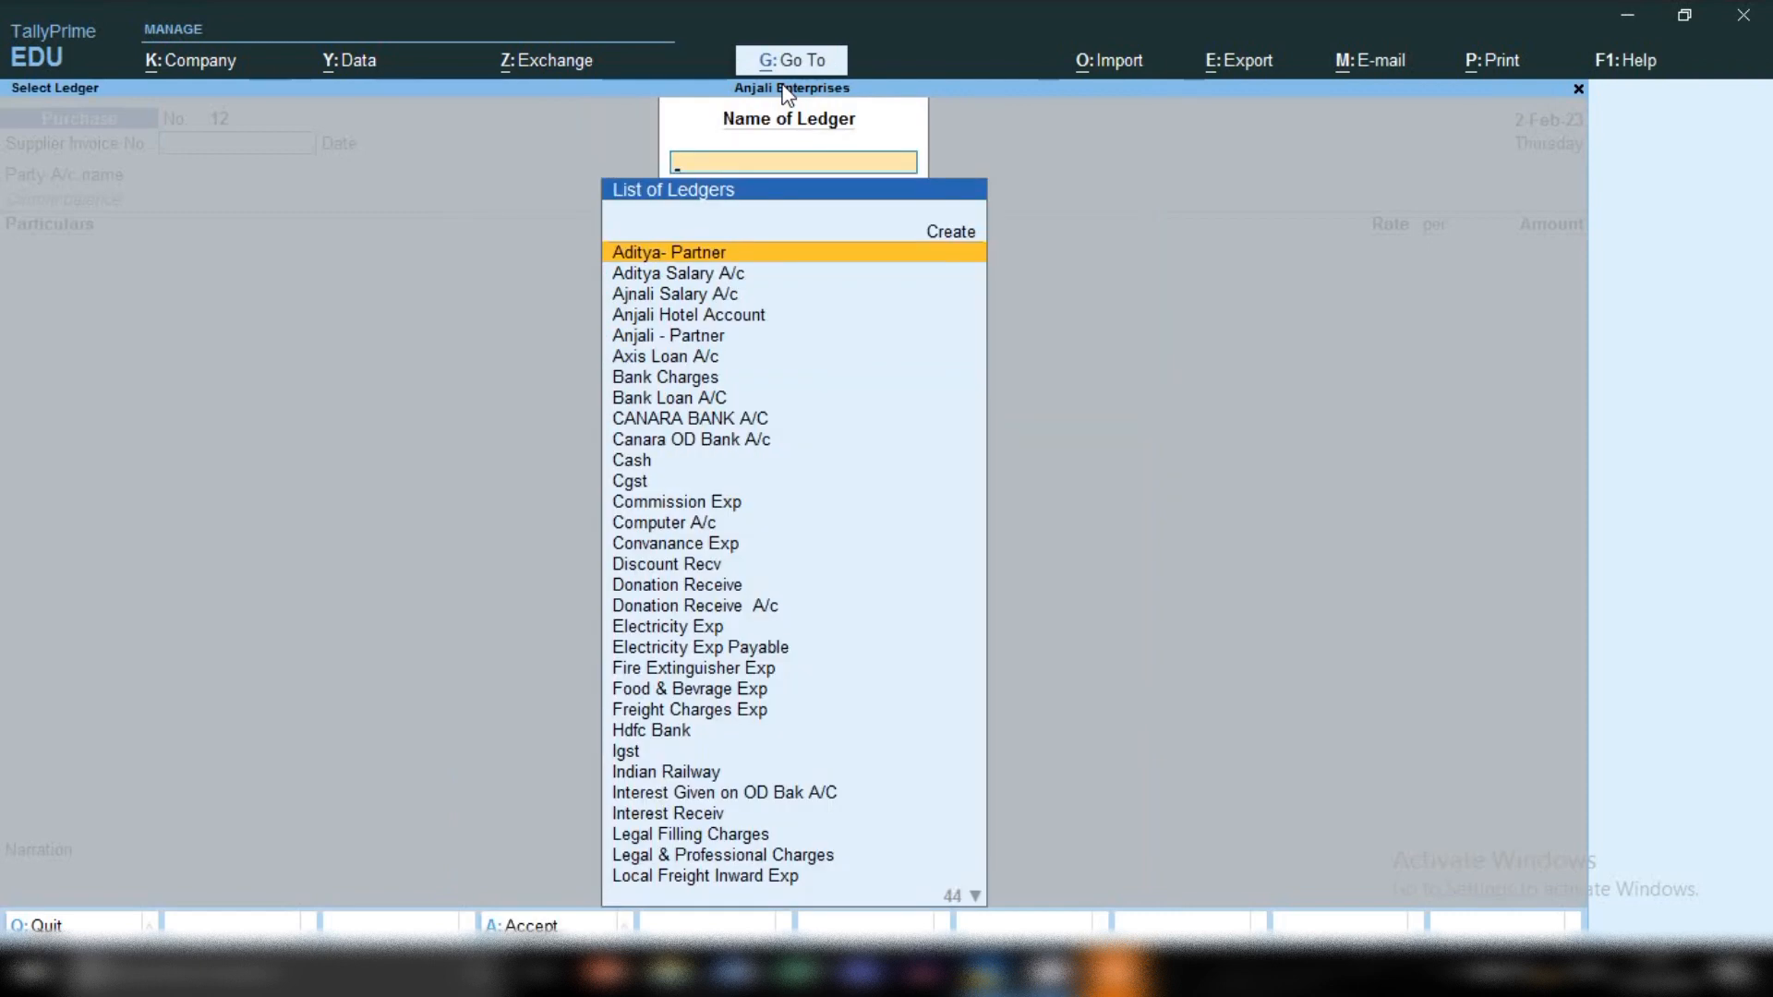
pyautogui.write('Indi')
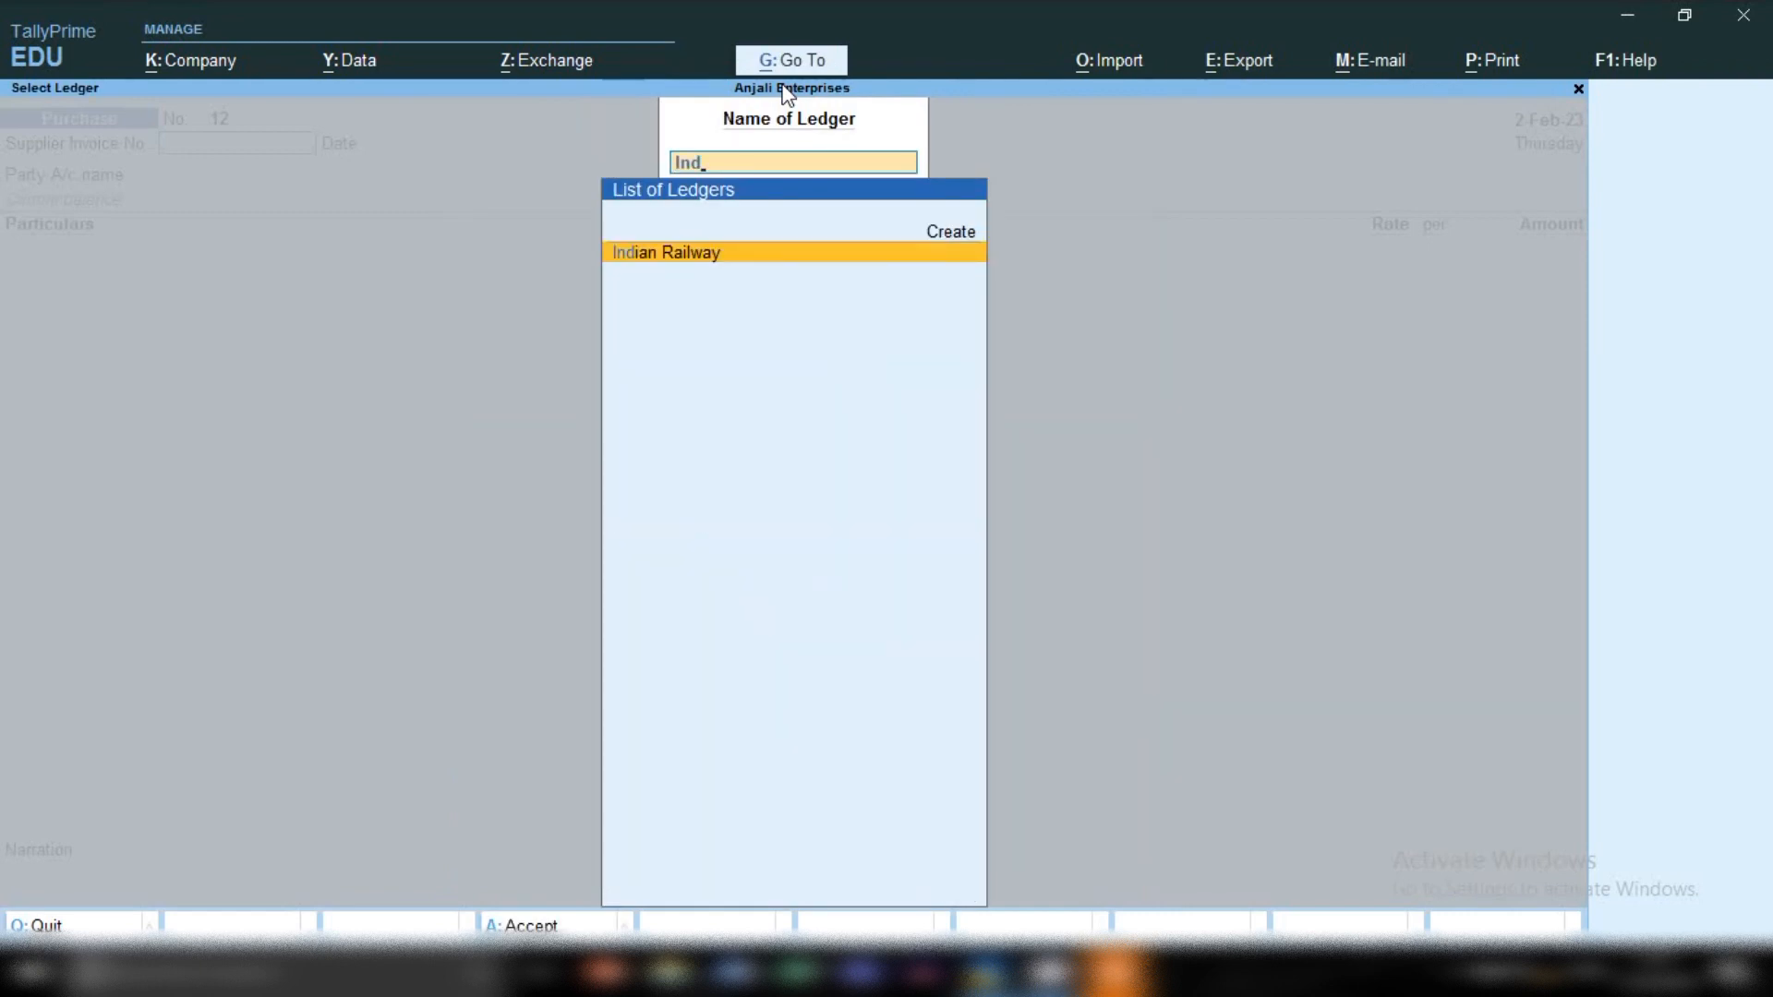
pyautogui.press('Return')
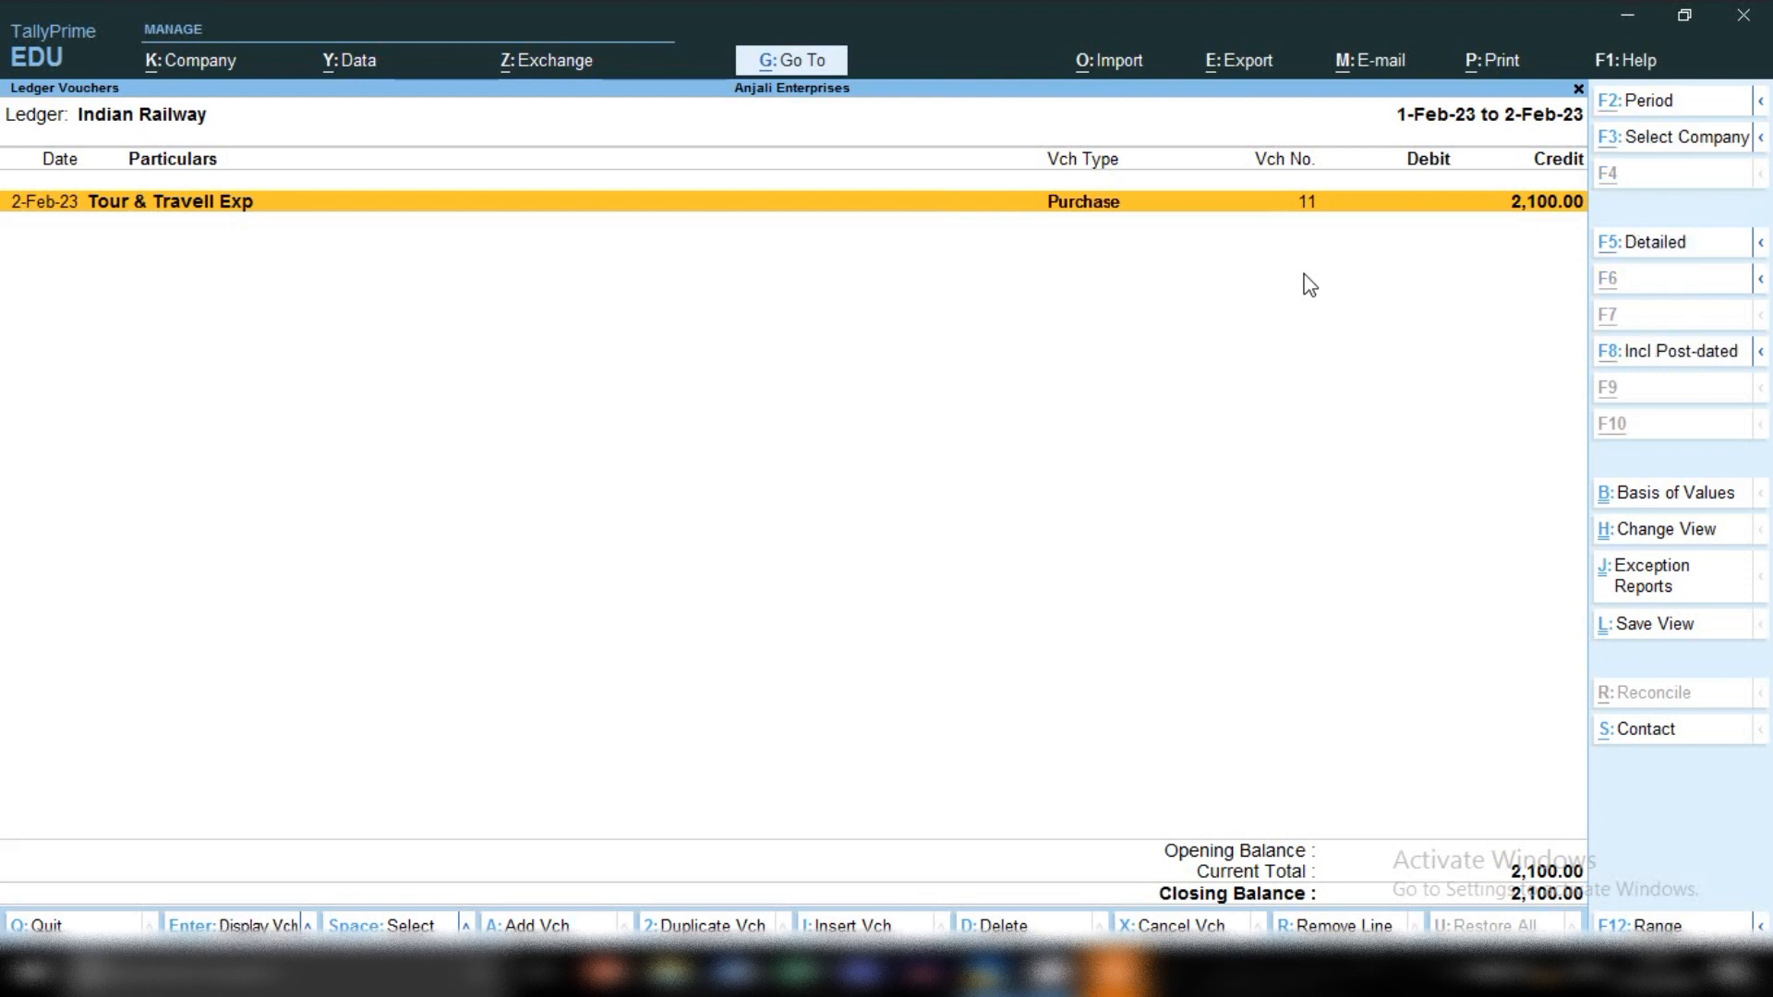
# Step: Add a payment voucher from the ledger report and debit Indian Railway with 2,100
pyautogui.hotkey('alt', 'a')
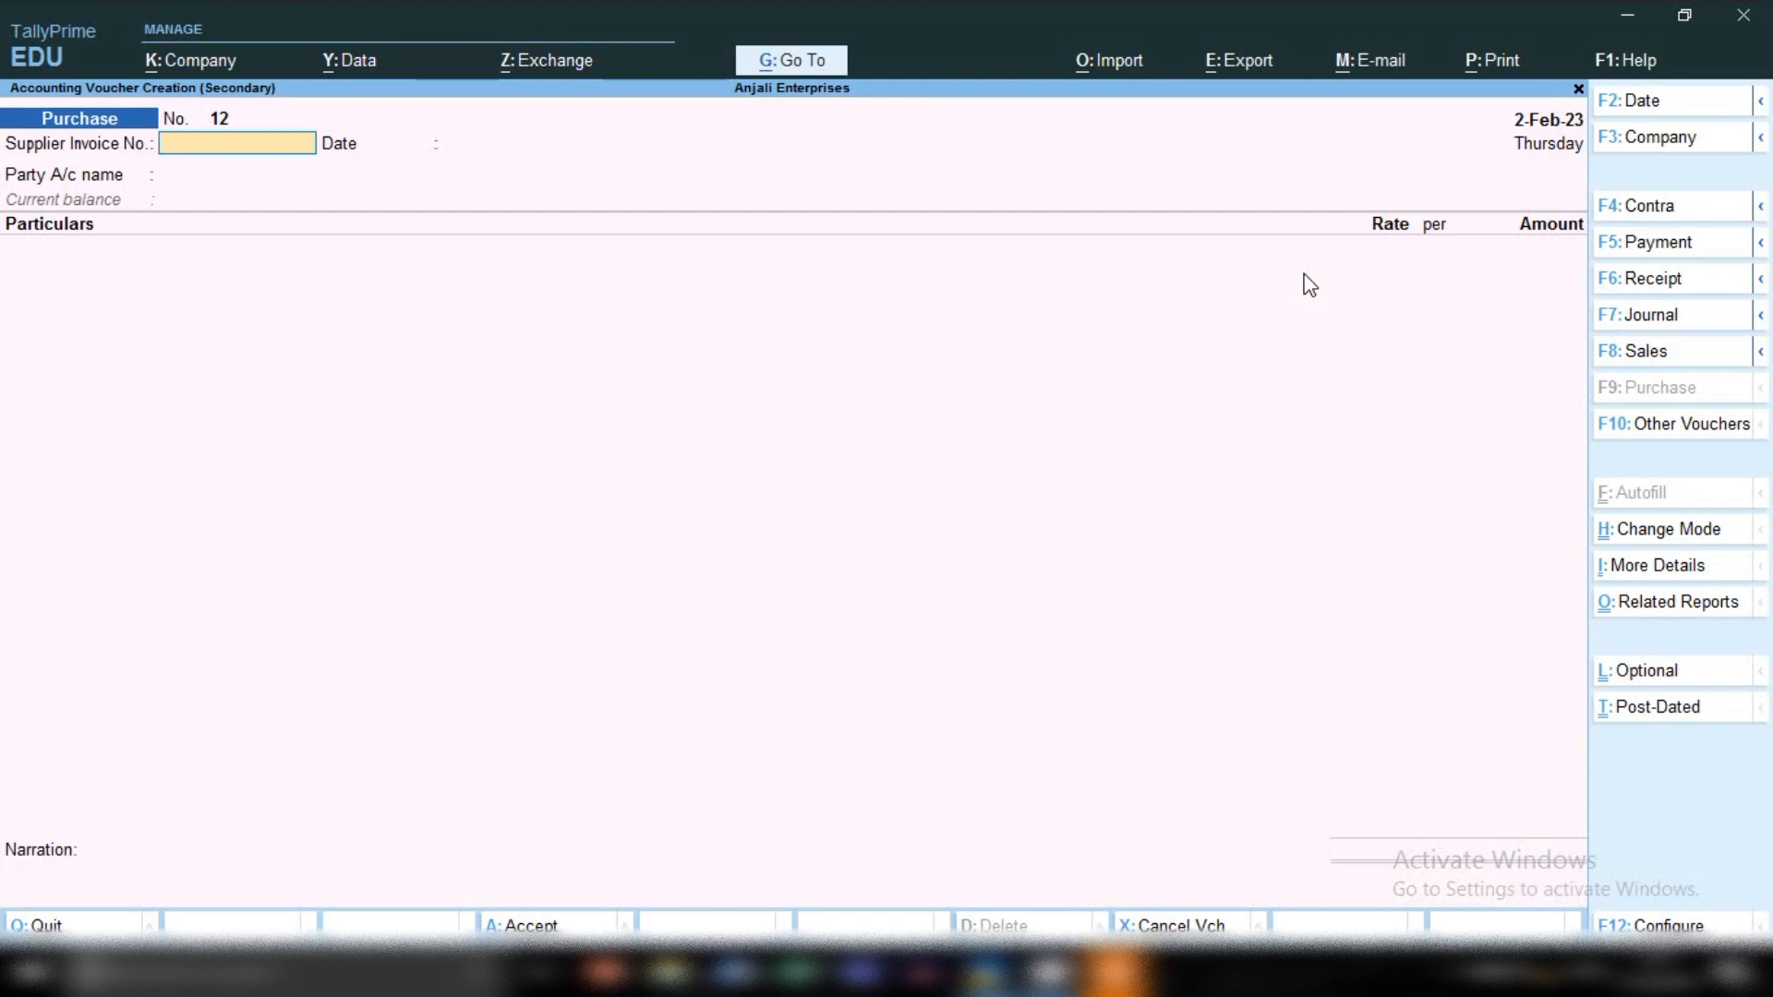
pyautogui.click(1699, 259)
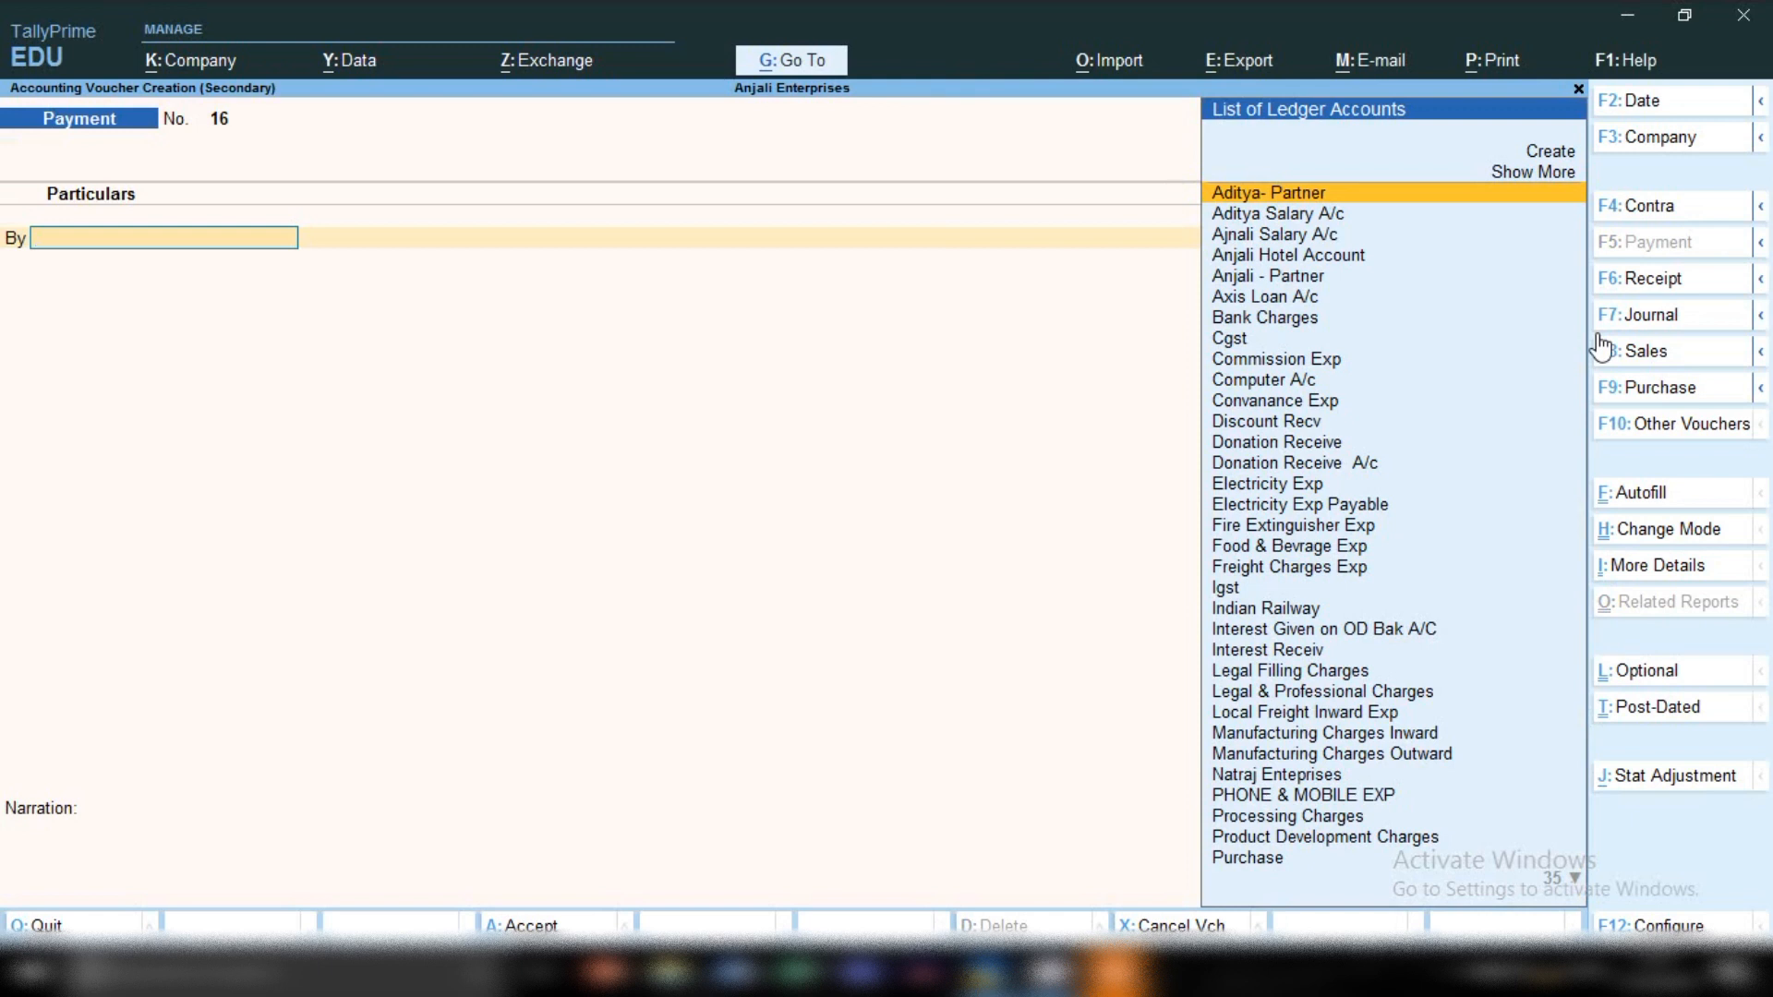
pyautogui.write('Ind')
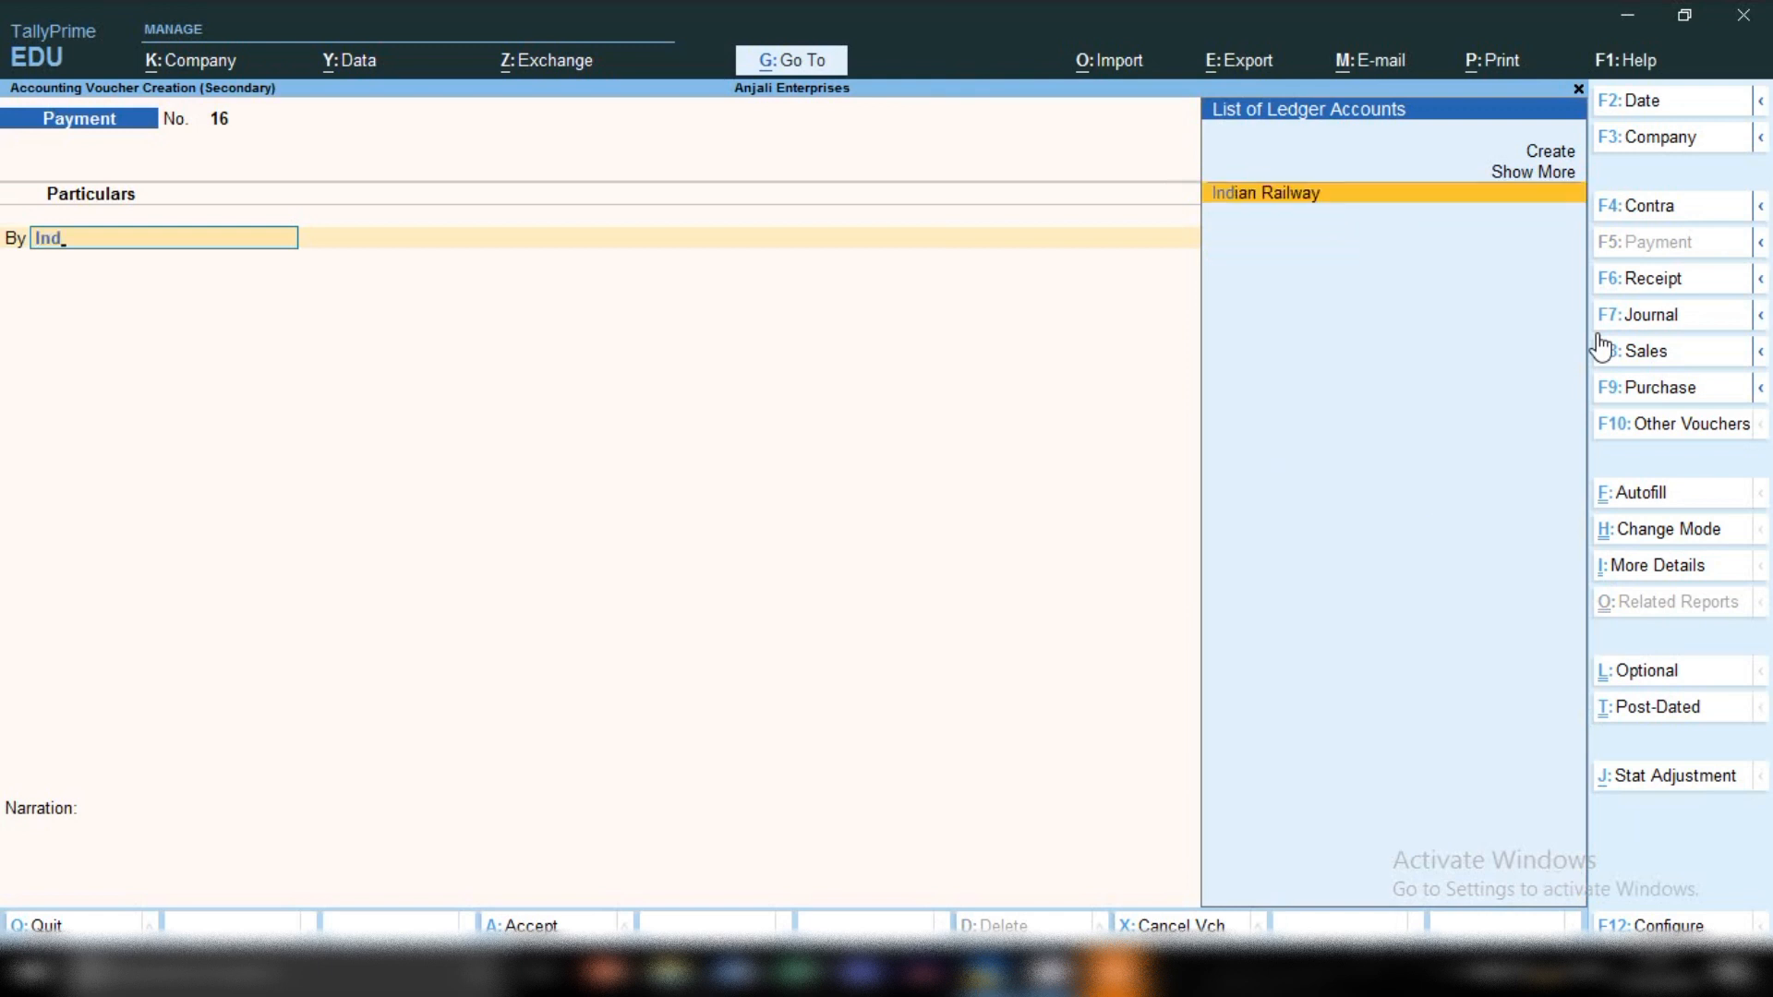
pyautogui.press('Return')
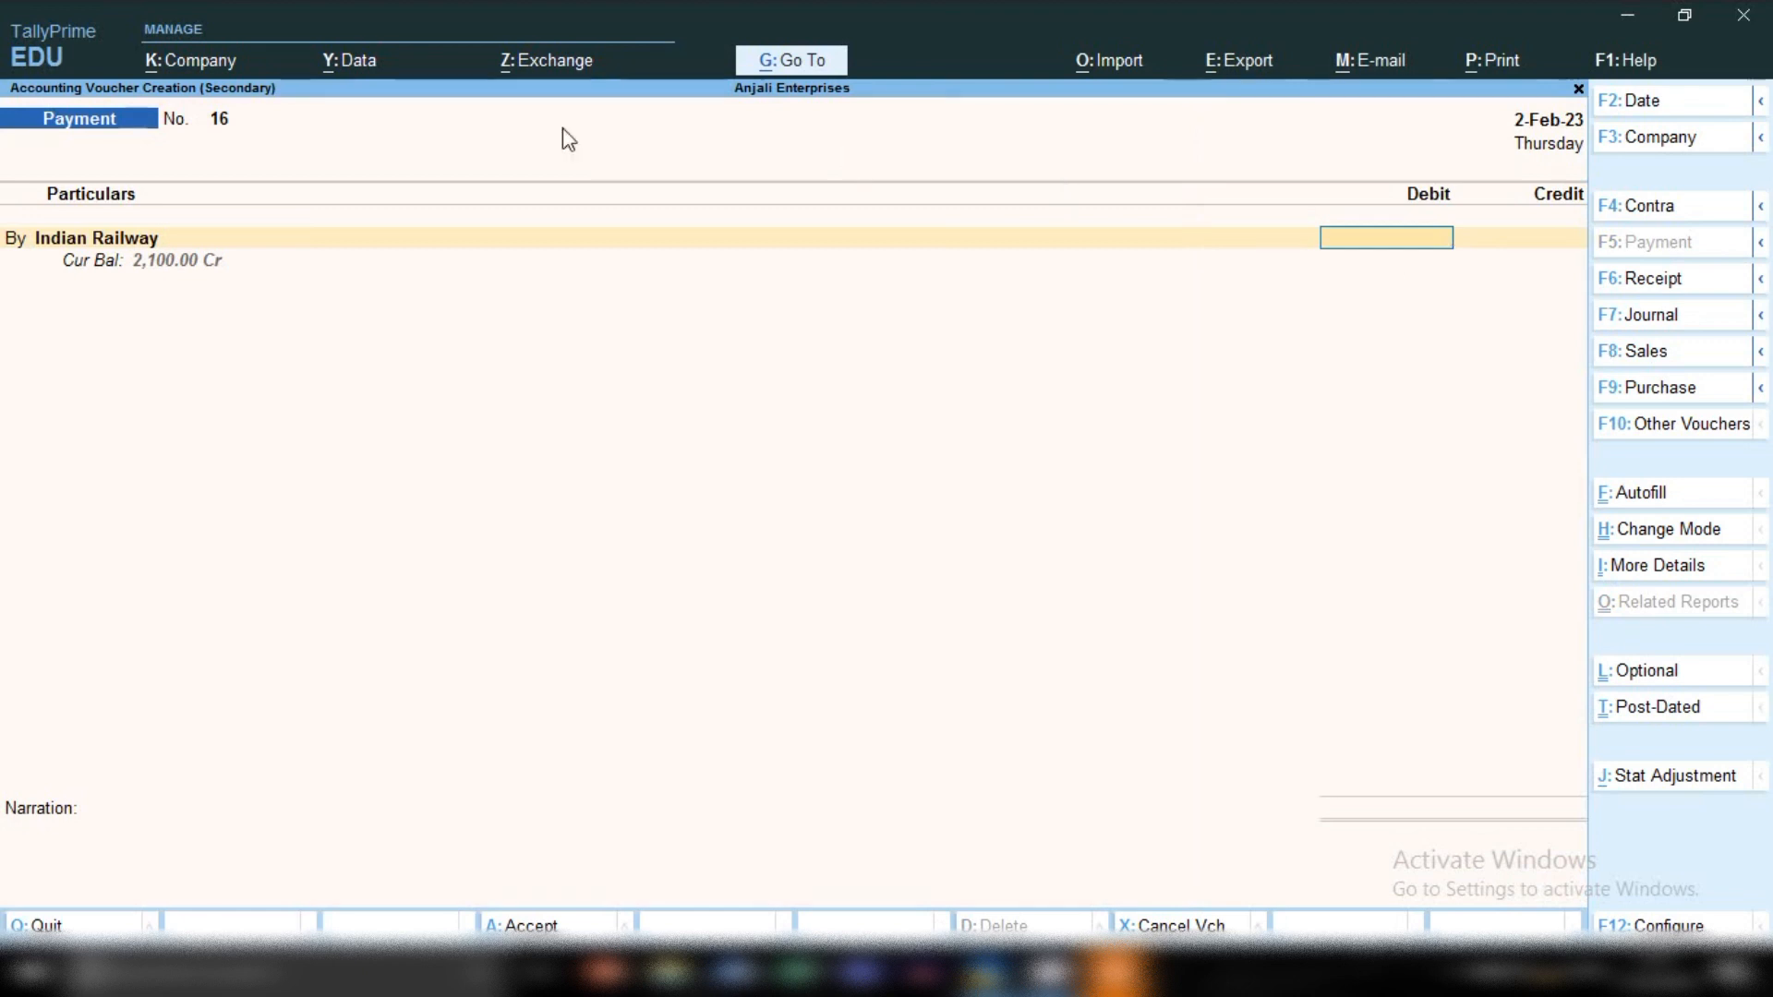
pyautogui.write('2100')
pyautogui.press('Return')
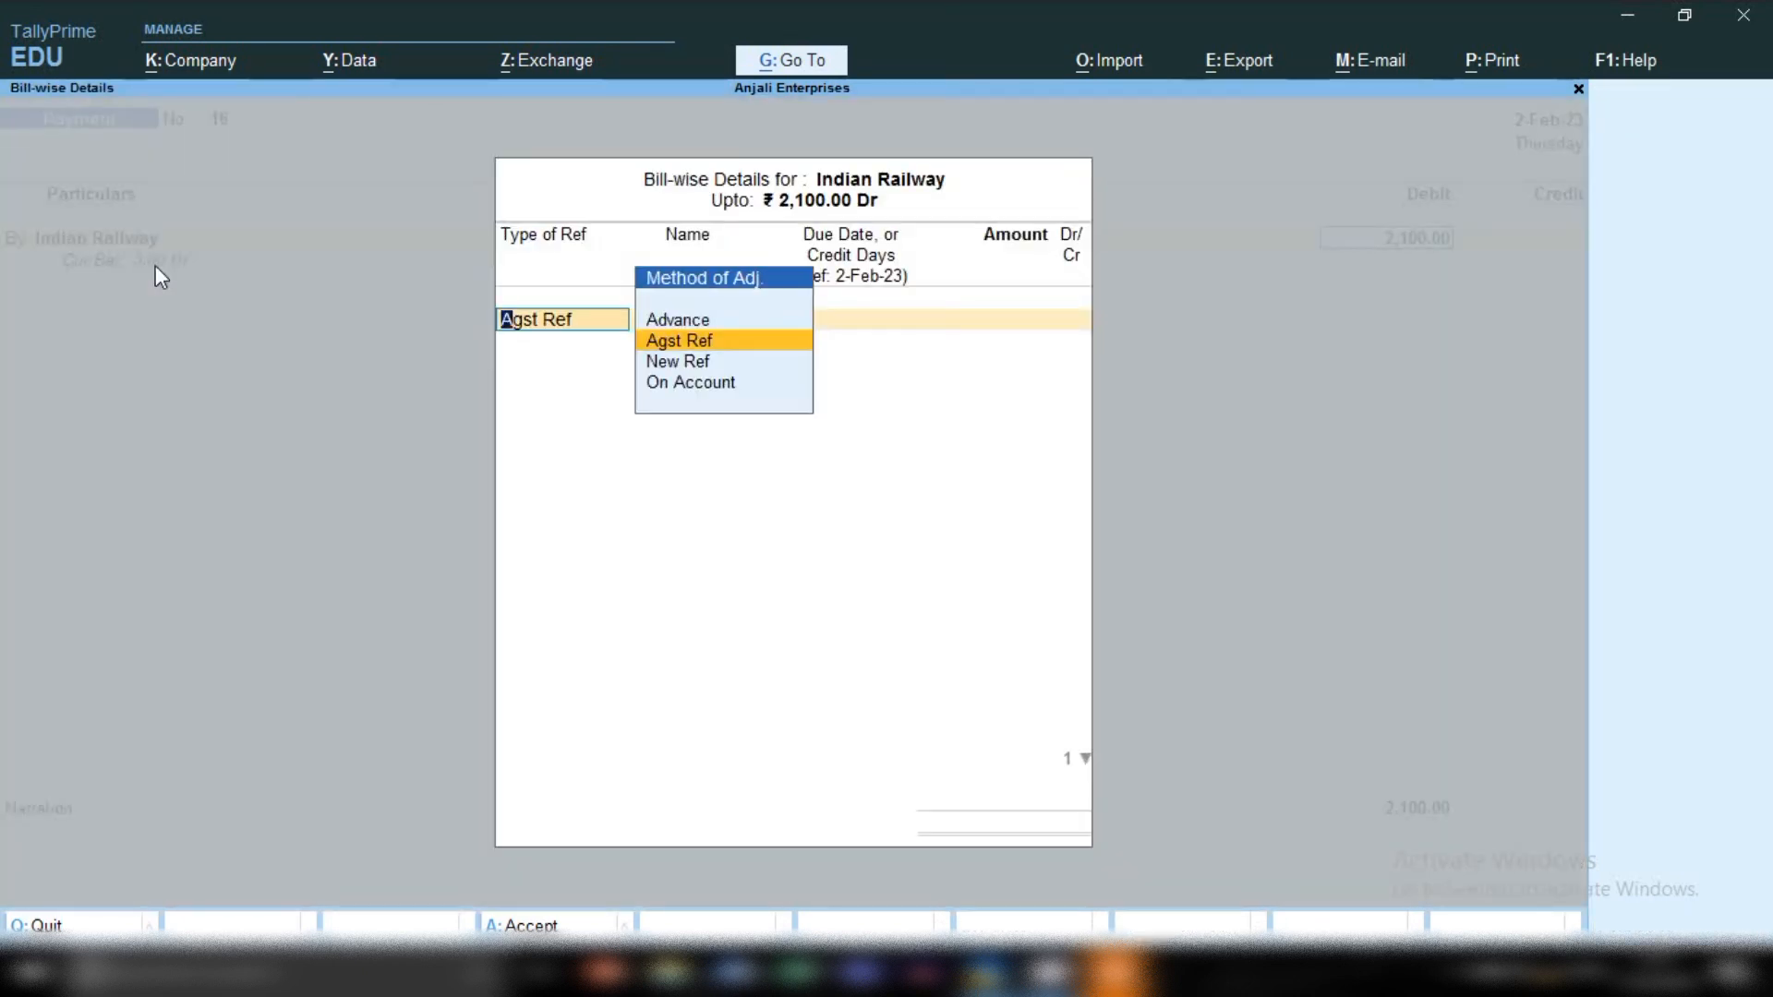
# Step: Allocate the full 2,100 against the railway's pending purchase bill, using Agst Ref as the method of adjustment
pyautogui.press('Return')
pyautogui.press('Return')
pyautogui.press('Return')
pyautogui.press('Return')
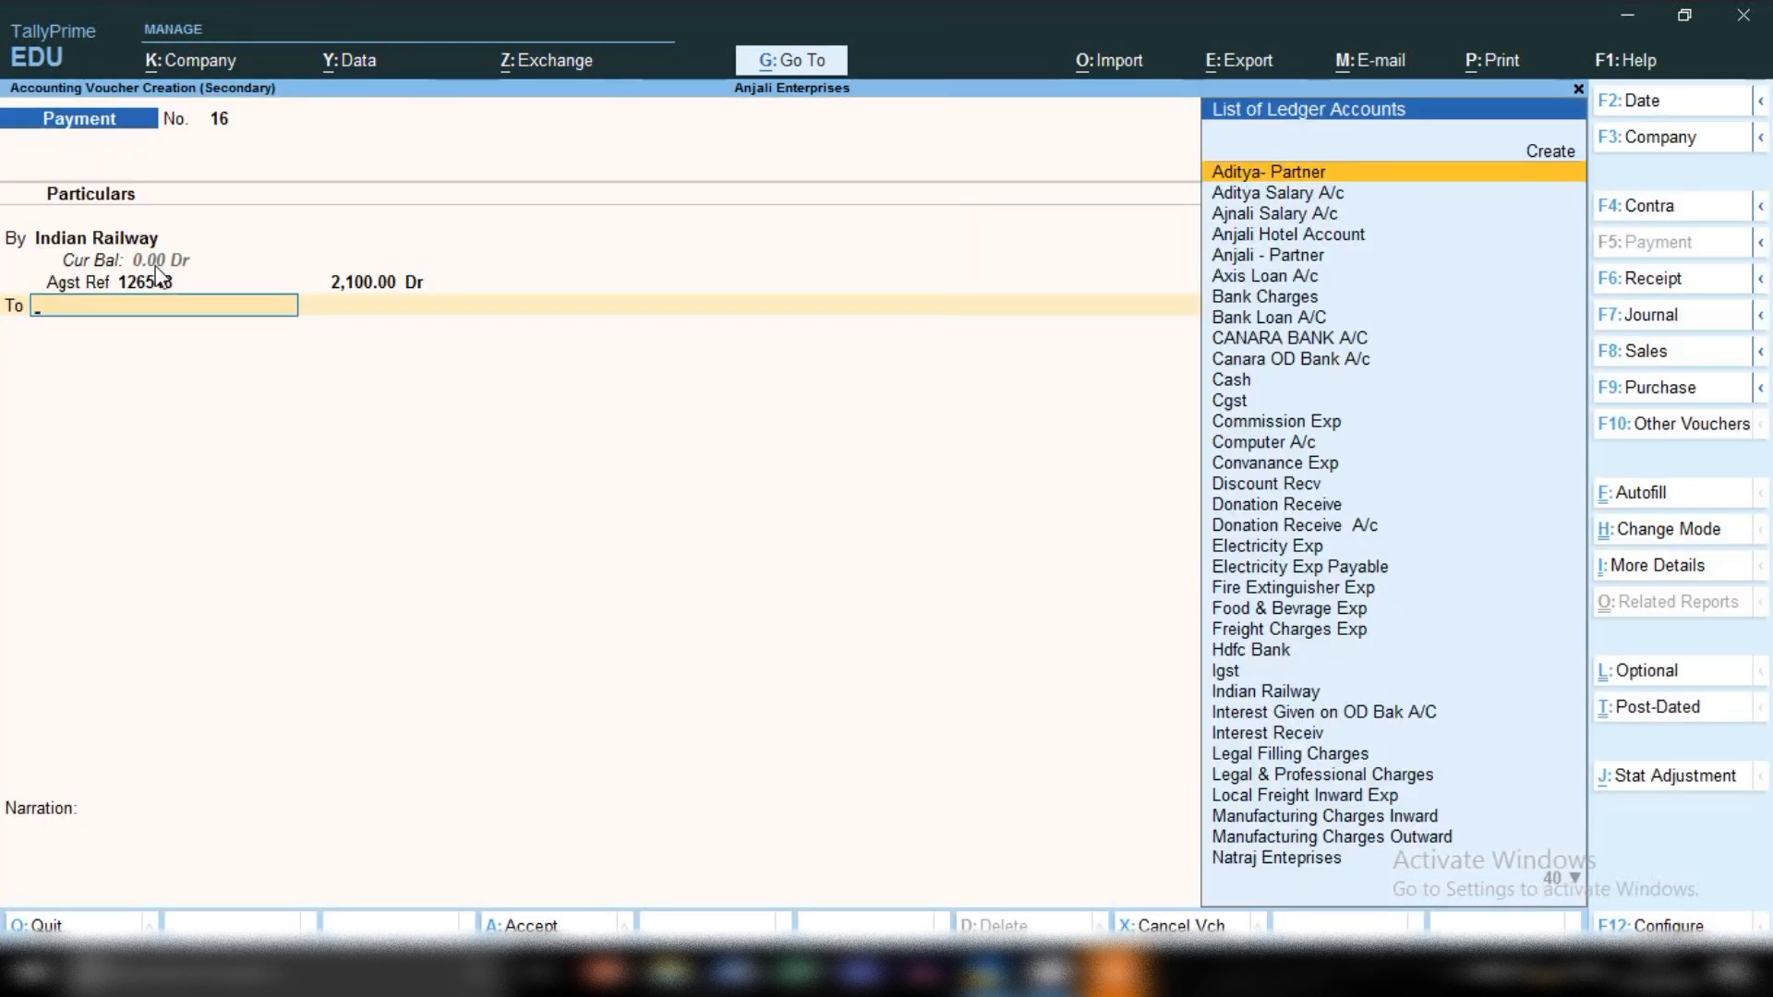
# Step: Credit Sbi with 2,100, accept the Cheque bank allocation dated 2-Feb-23 without an instrument number, and save the payment voucher
pyautogui.write('Sbi')
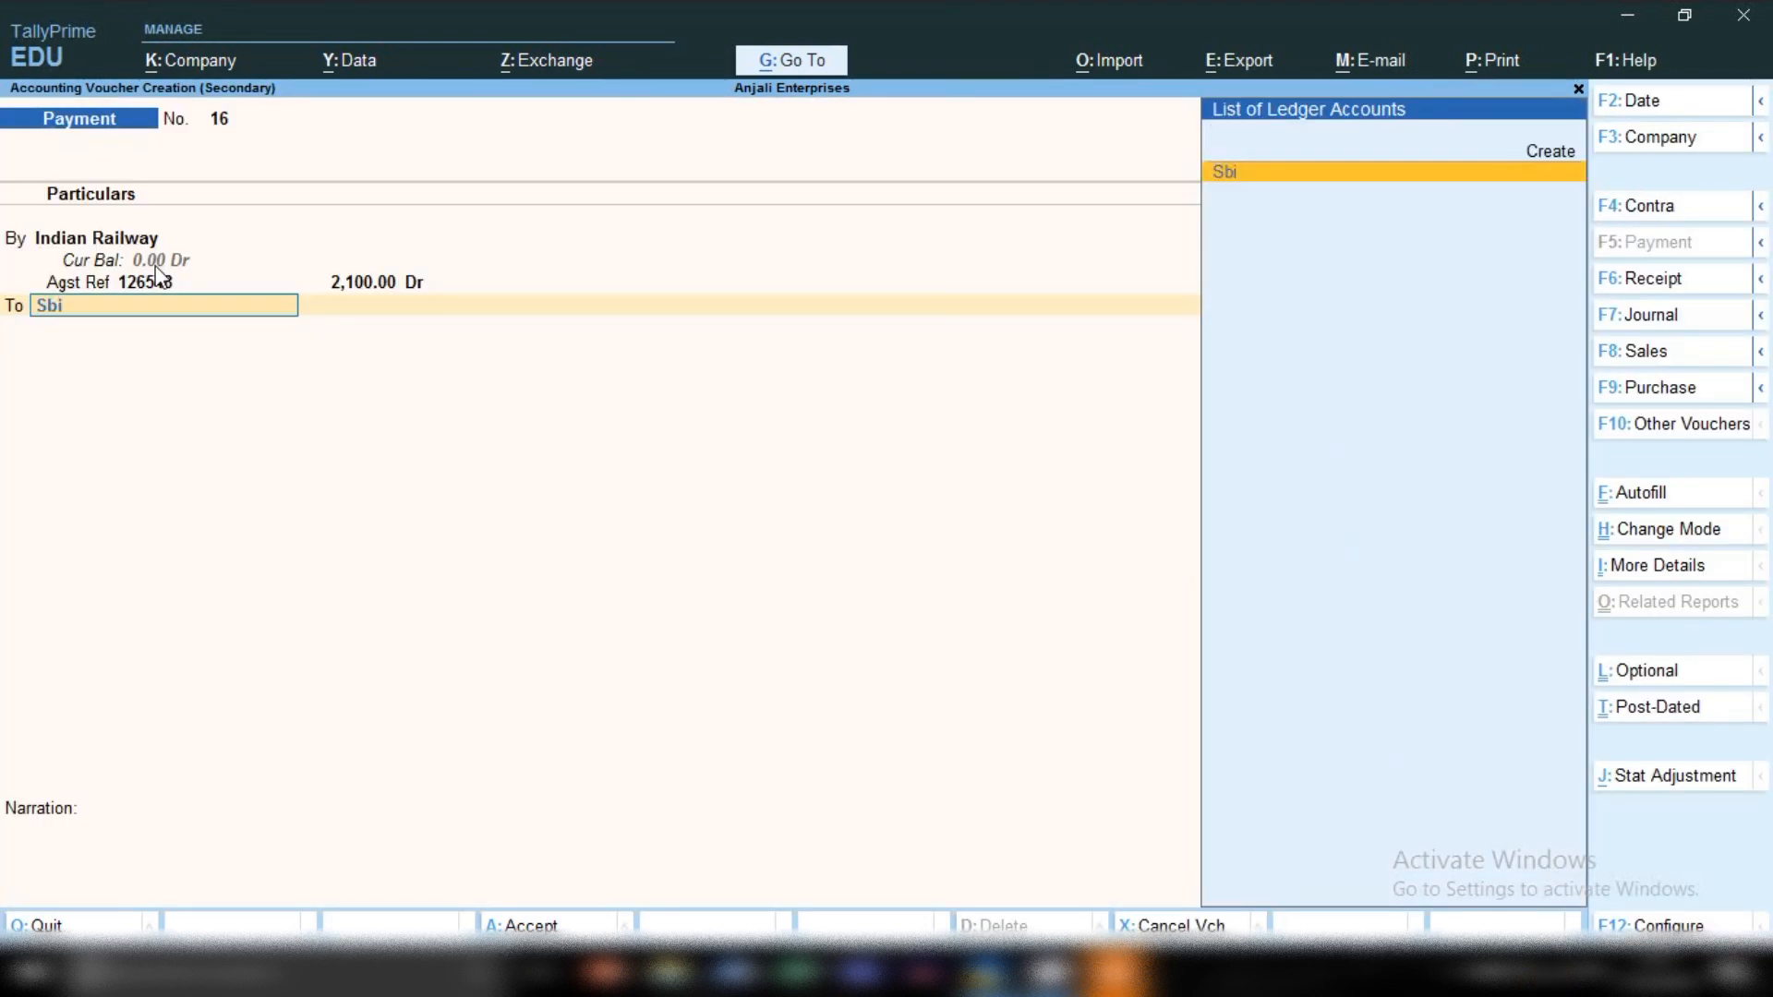
pyautogui.press('Return')
pyautogui.press('Return')
pyautogui.press('Return')
pyautogui.press('Return')
pyautogui.press('Return')
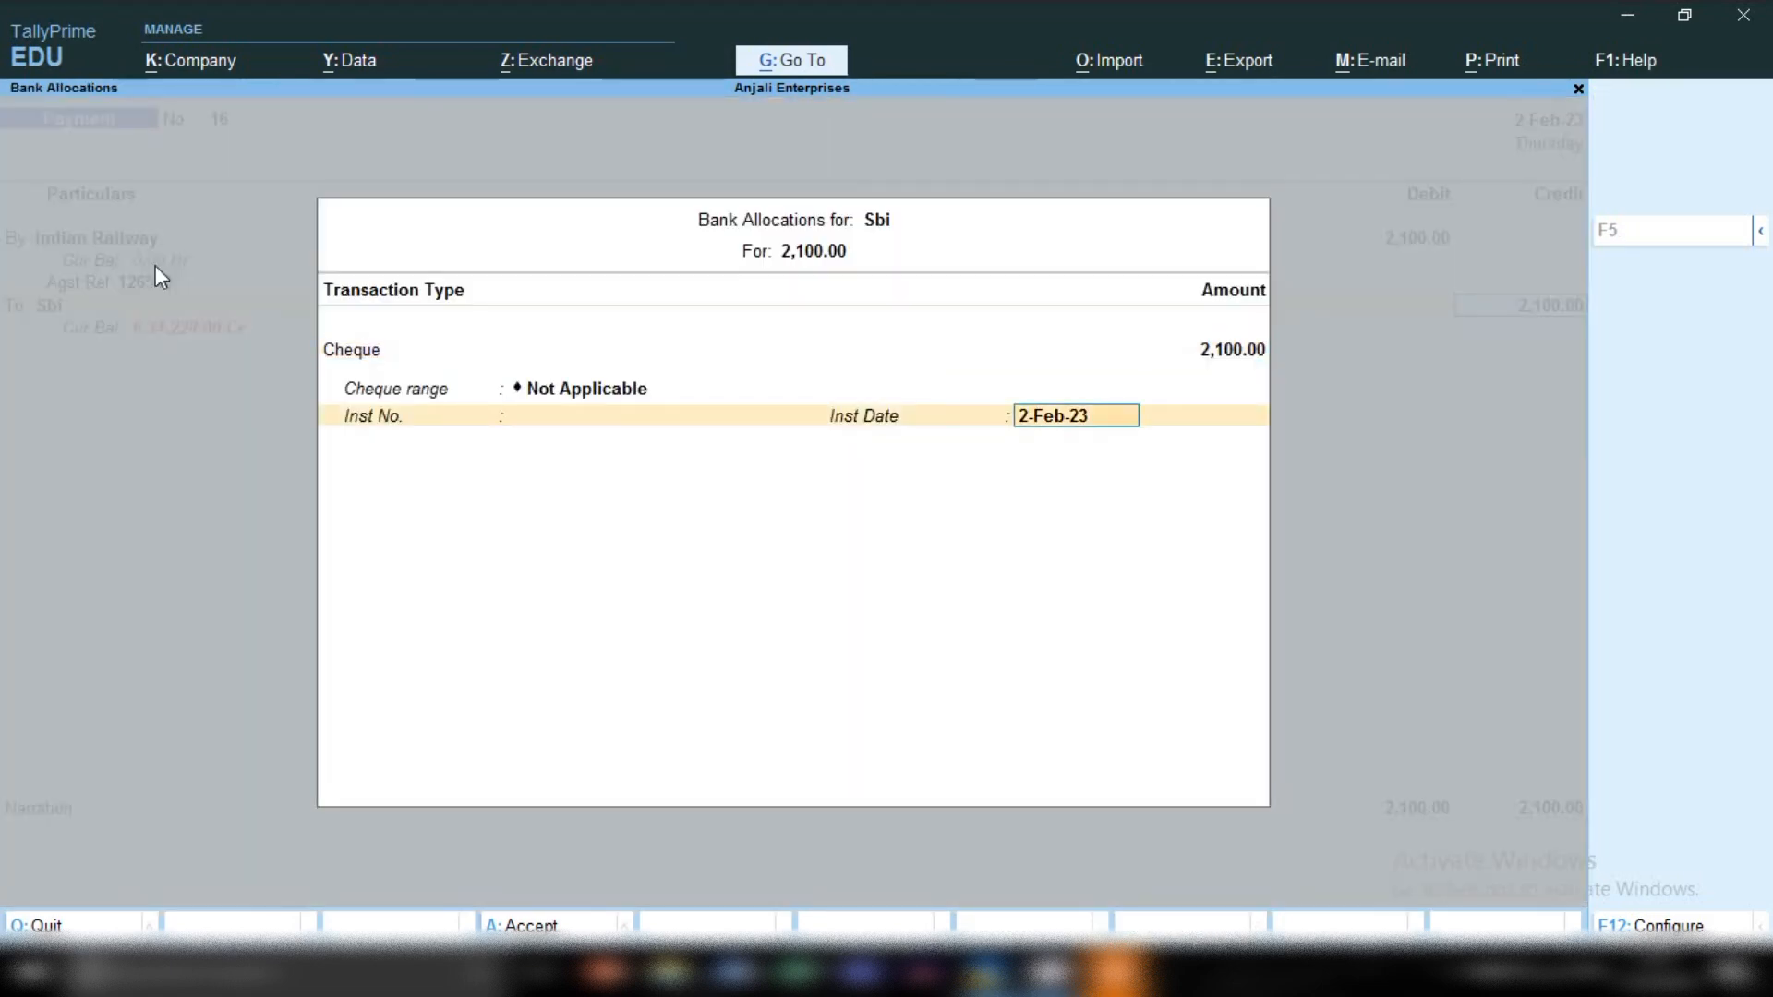
pyautogui.press('Return')
pyautogui.press('Return')
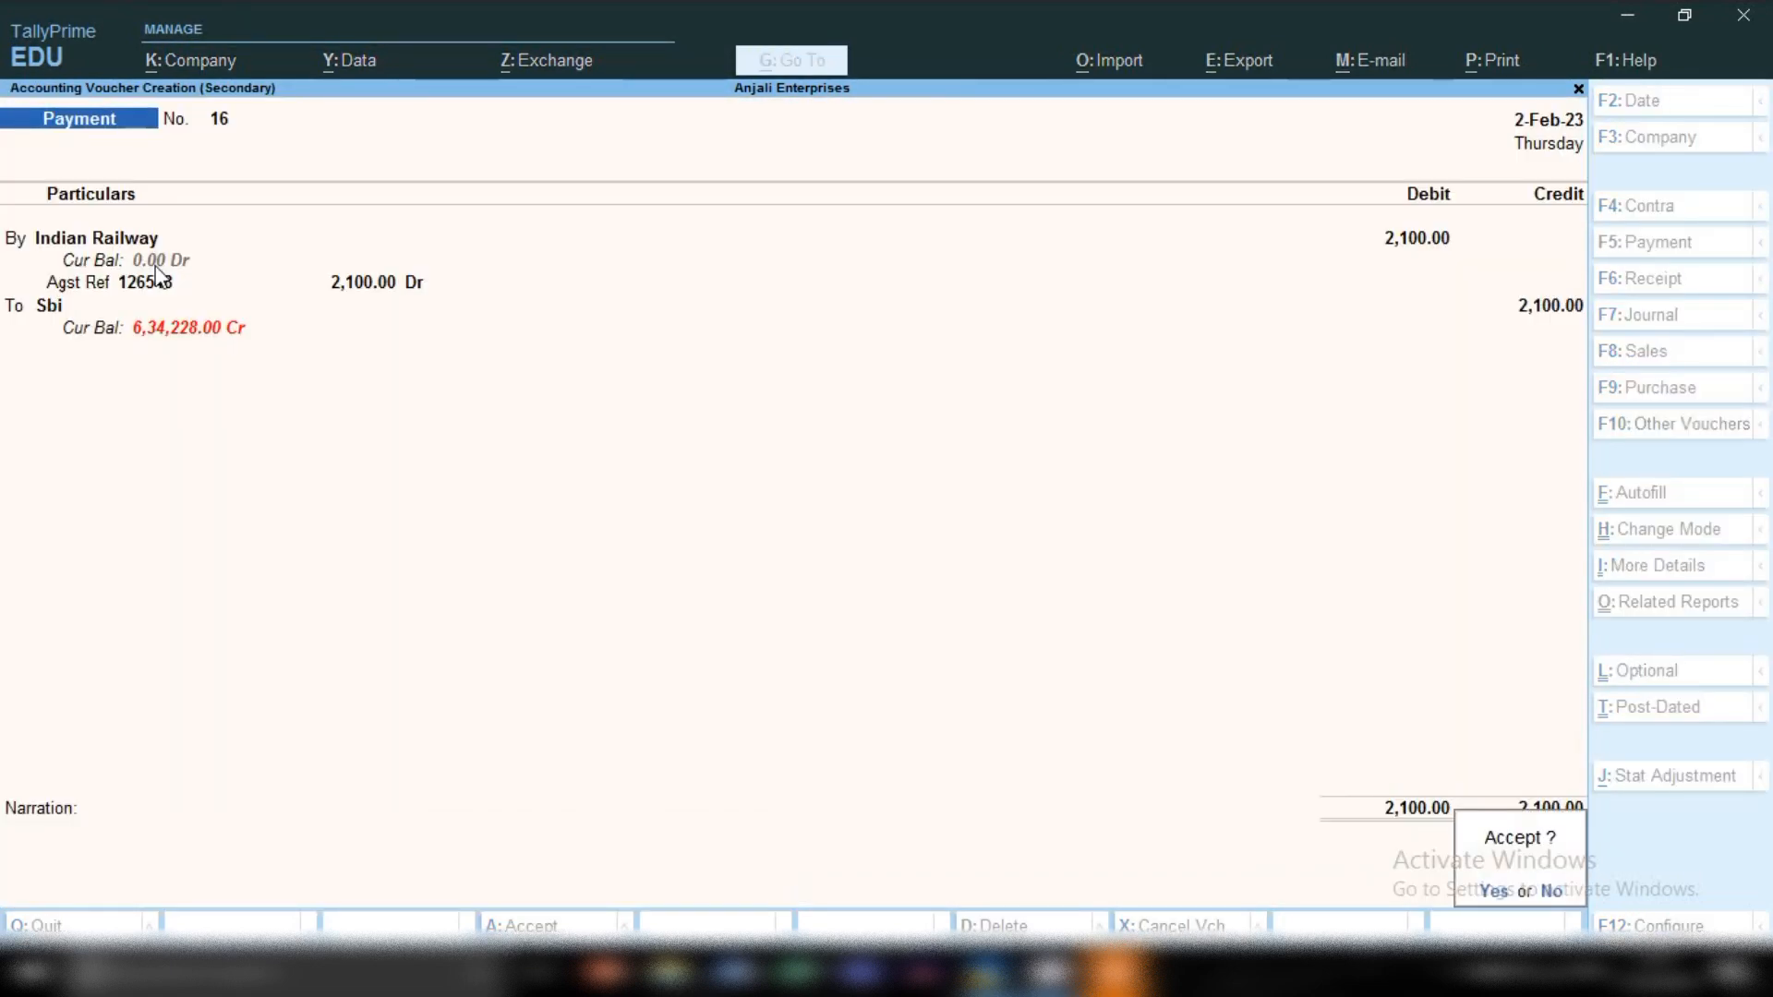
pyautogui.press('Return')
# Step: View the Tour & Travell Exp purchase voucher, return to the Indian Railway ledger report, and check the purchase and payment entries there
pyautogui.press('Return')
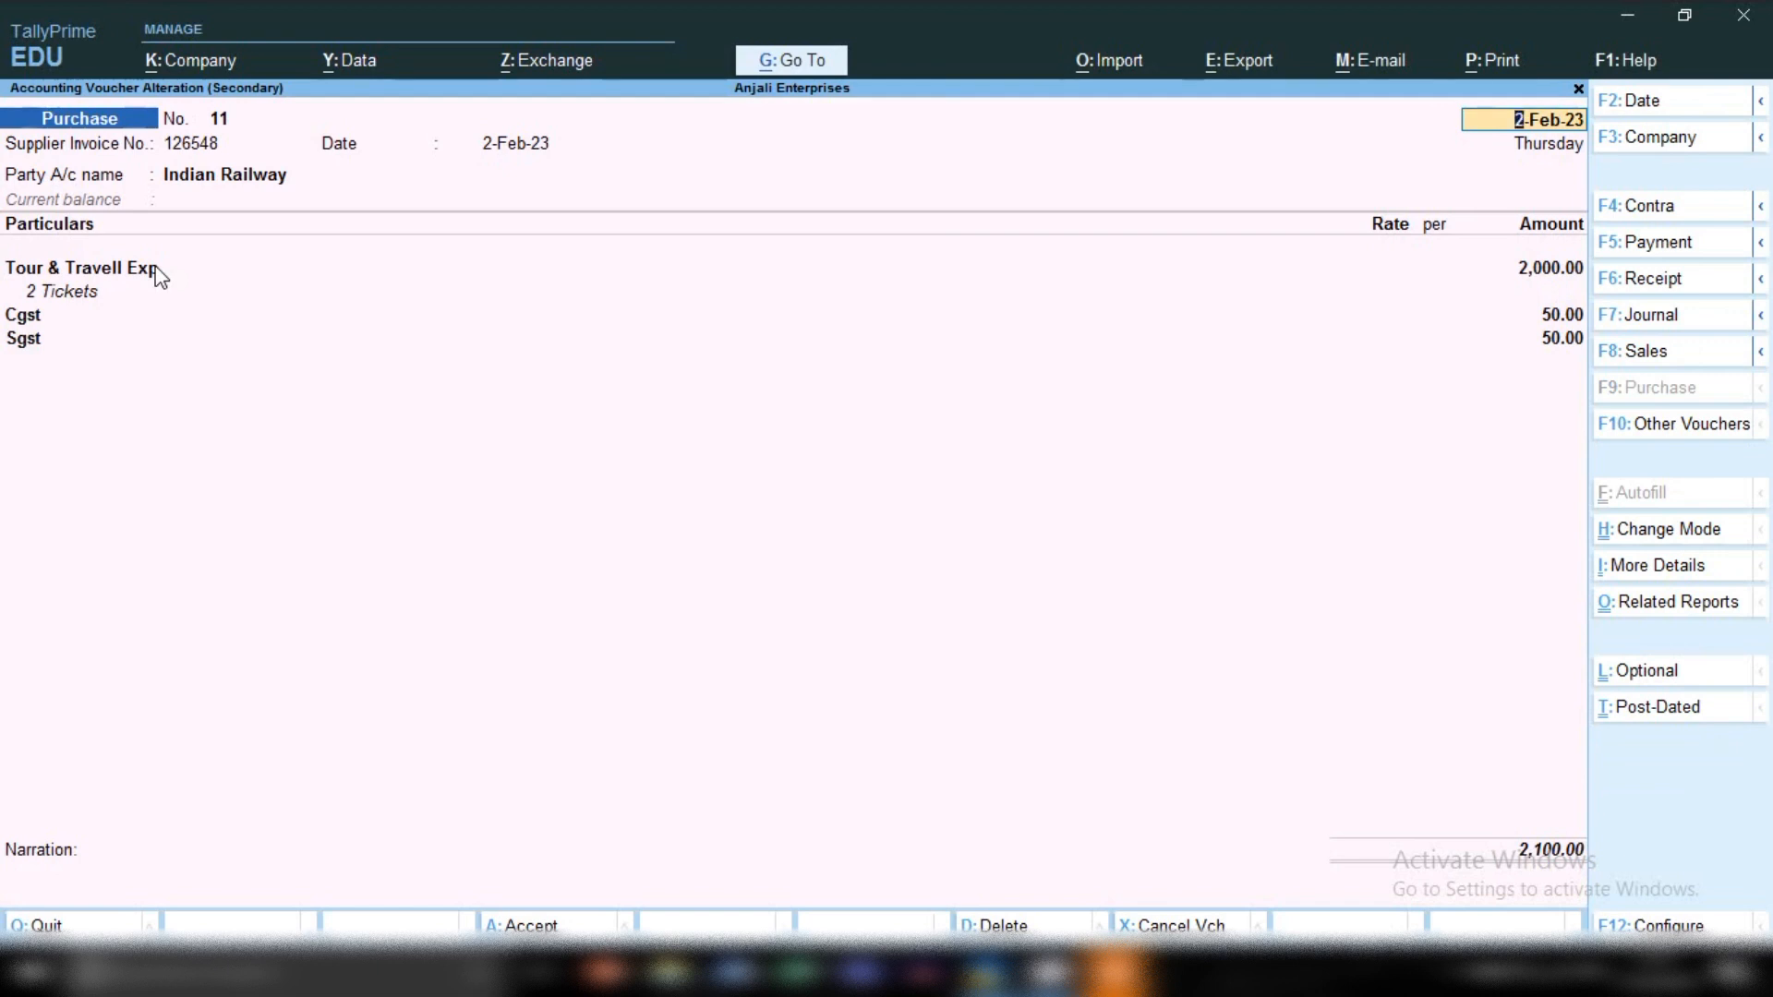
pyautogui.press('Escape')
pyautogui.press('Escape')
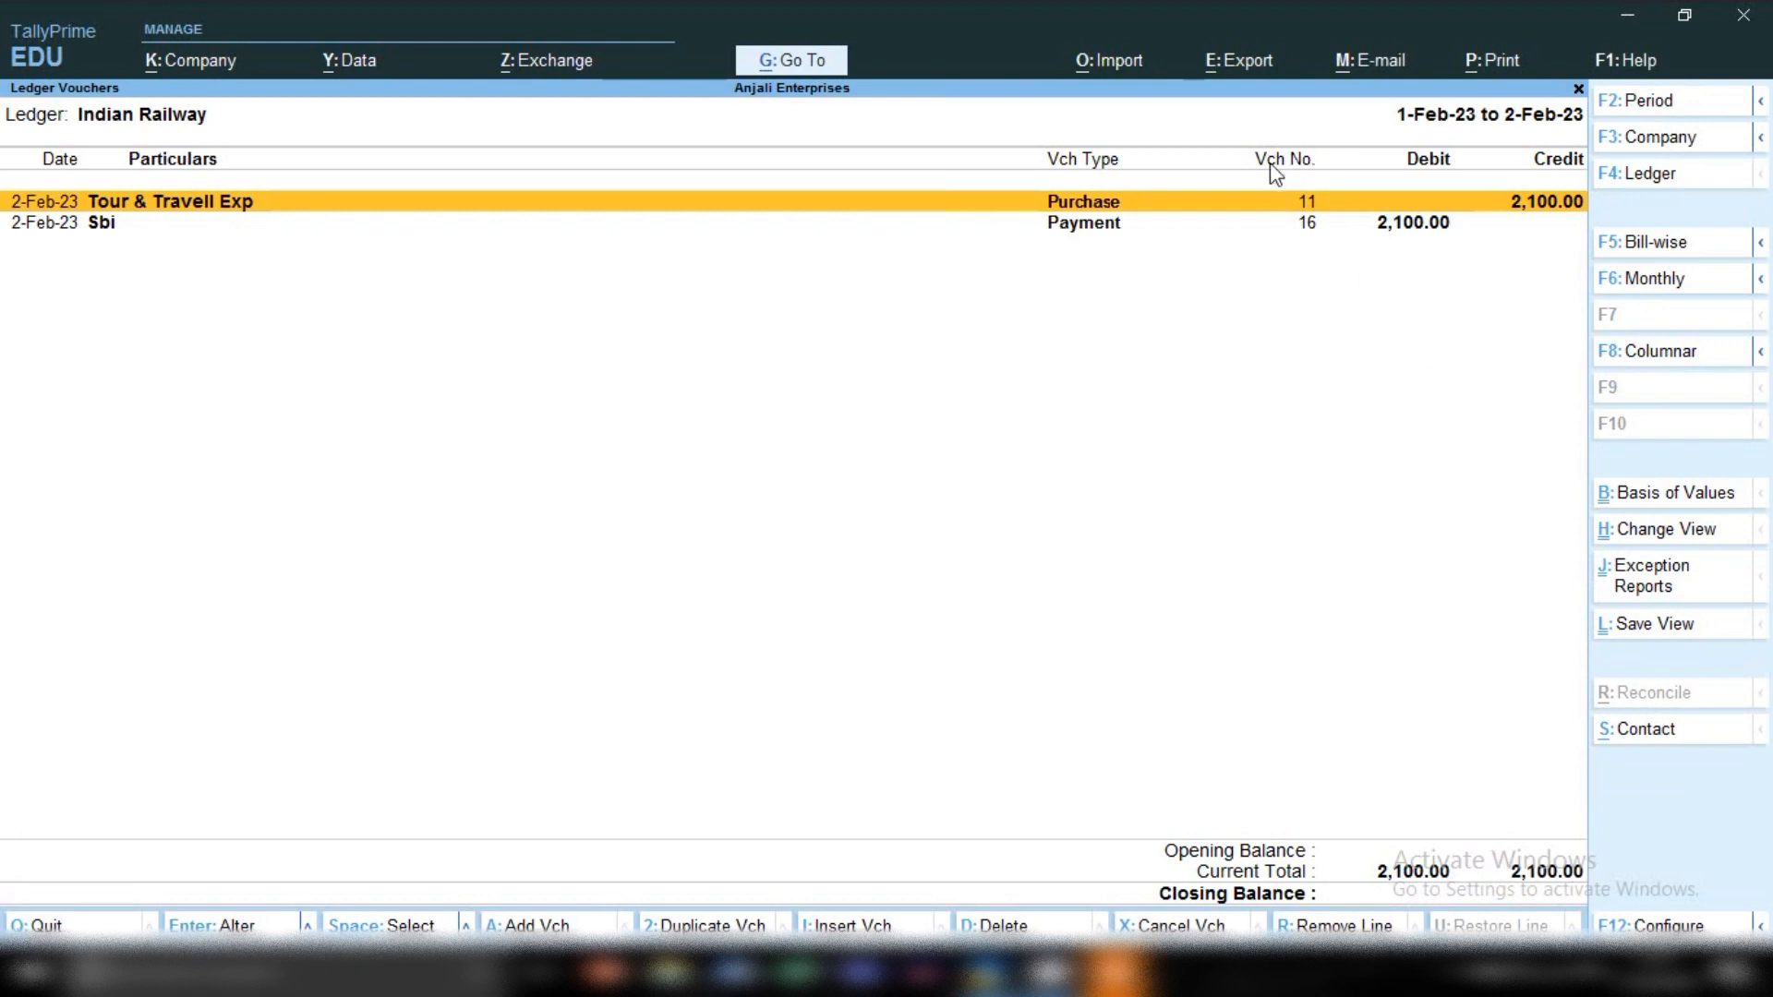
pyautogui.press('space')
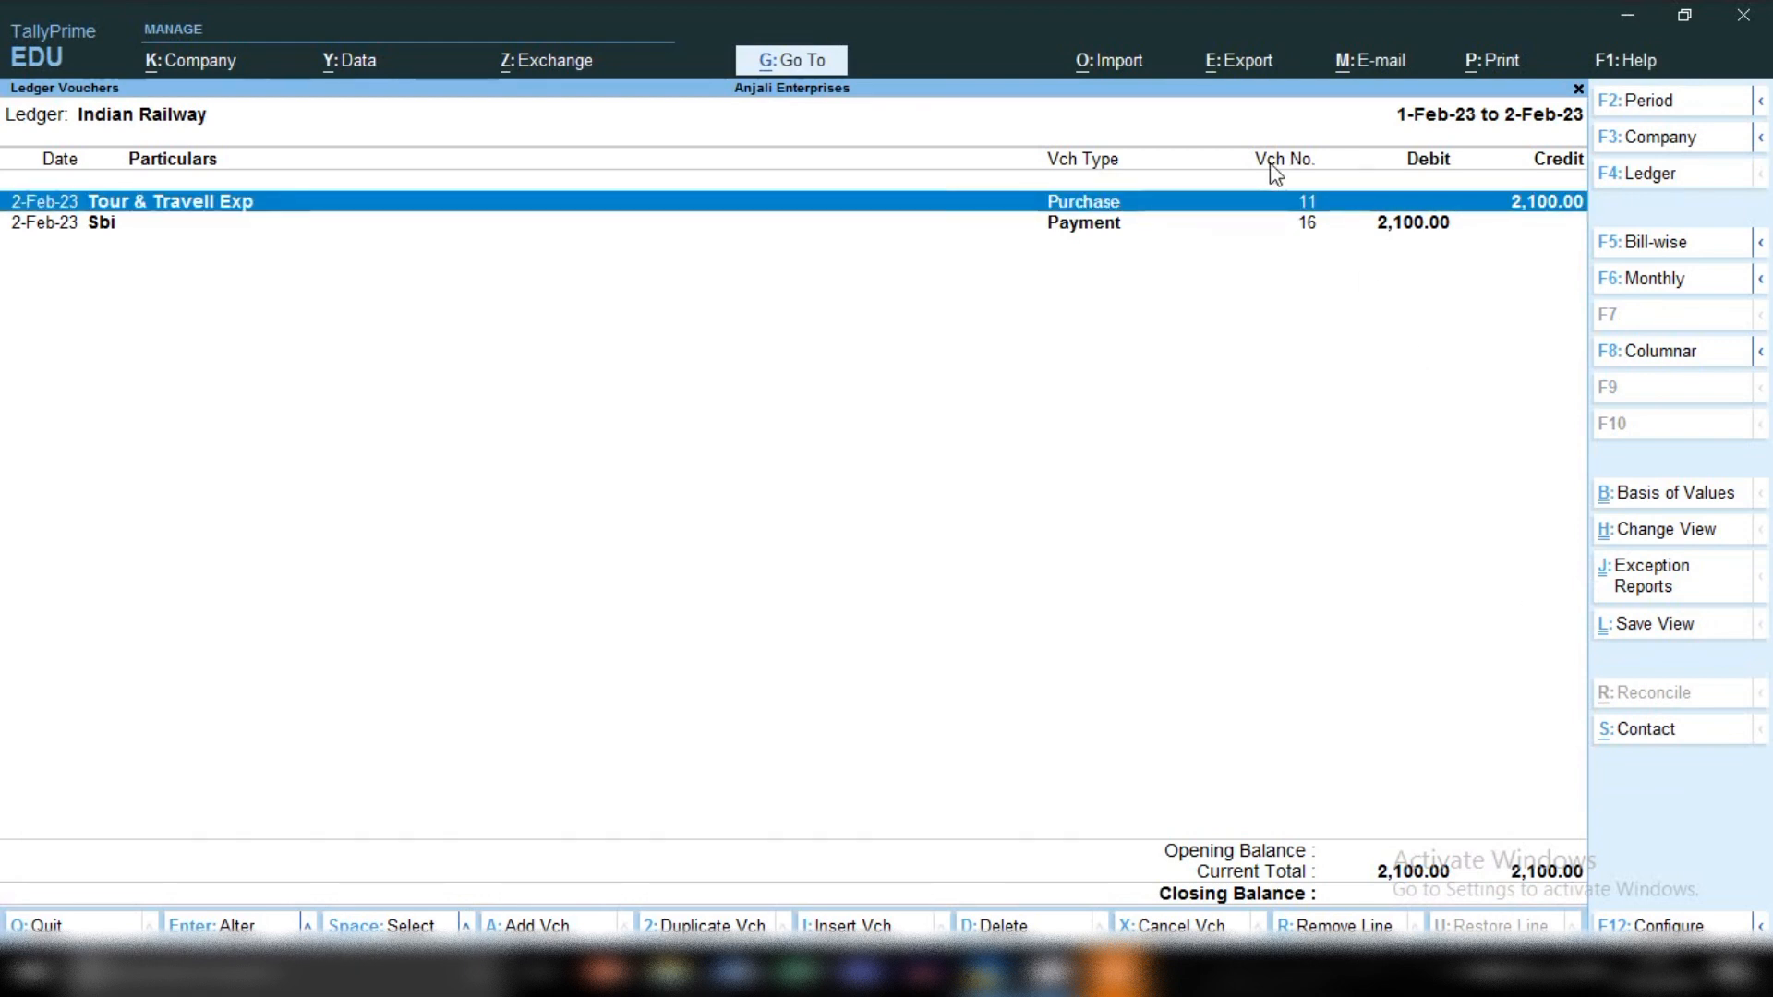
pyautogui.press('Down')
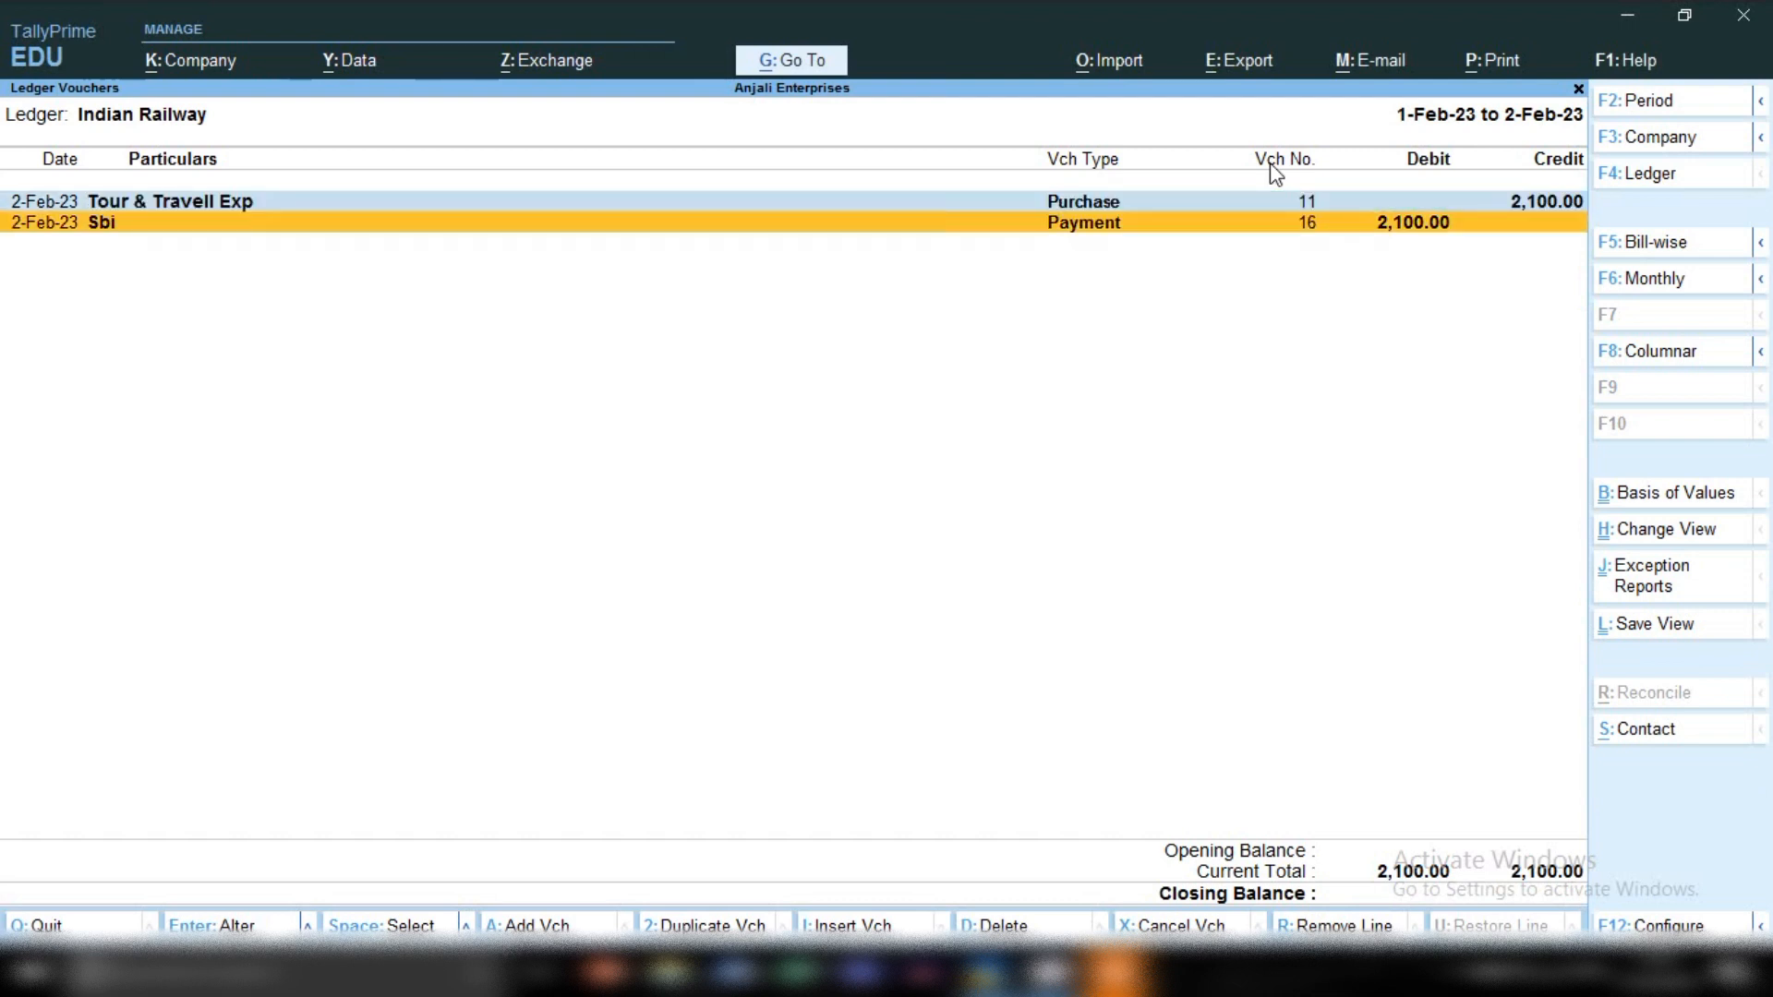